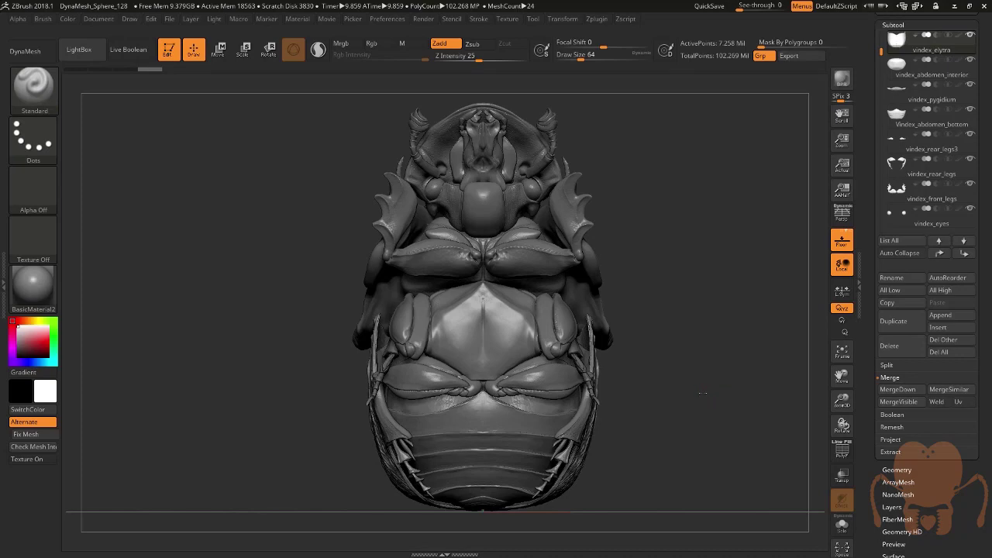
Orbit and reposition the ZBrush beetle sculpt, tilting it to a top-down view.
{"action": "left_click_drag", "start_coordinate": [702, 394], "coordinate": [745, 399]}
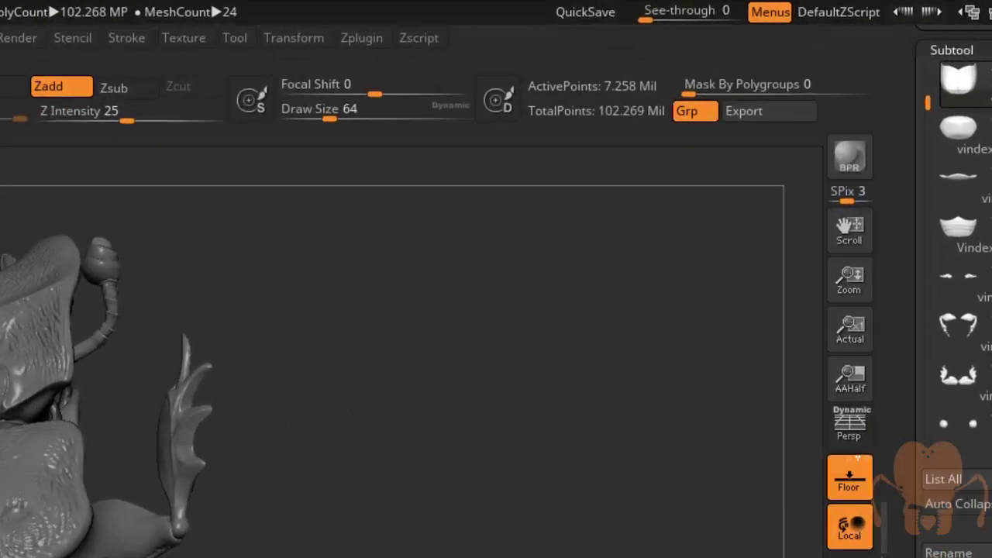
{"action": "left_click_drag", "start_coordinate": [388, 388], "coordinate": [442, 384]}
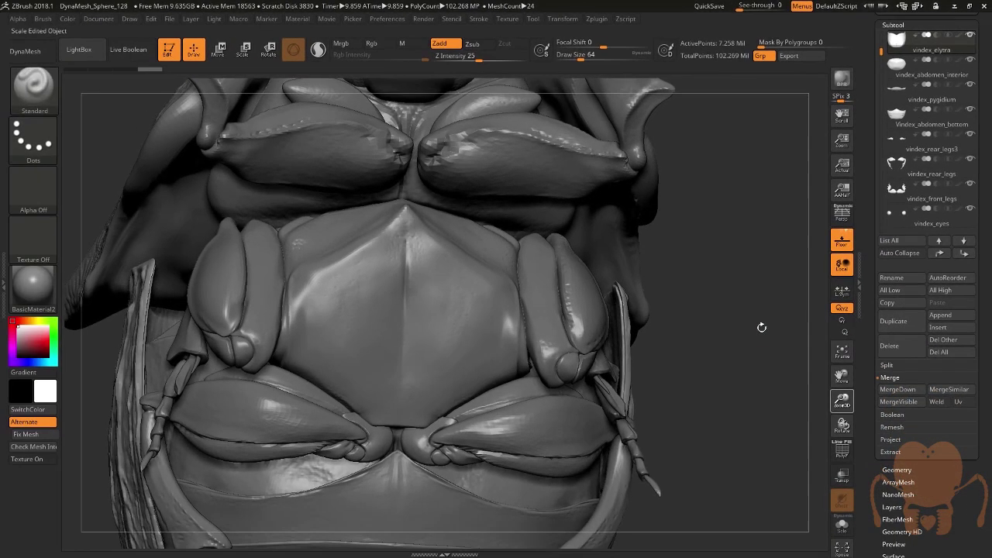
{"action": "left_click_drag", "start_coordinate": [760, 328], "coordinate": [674, 458], "text": "alt"}
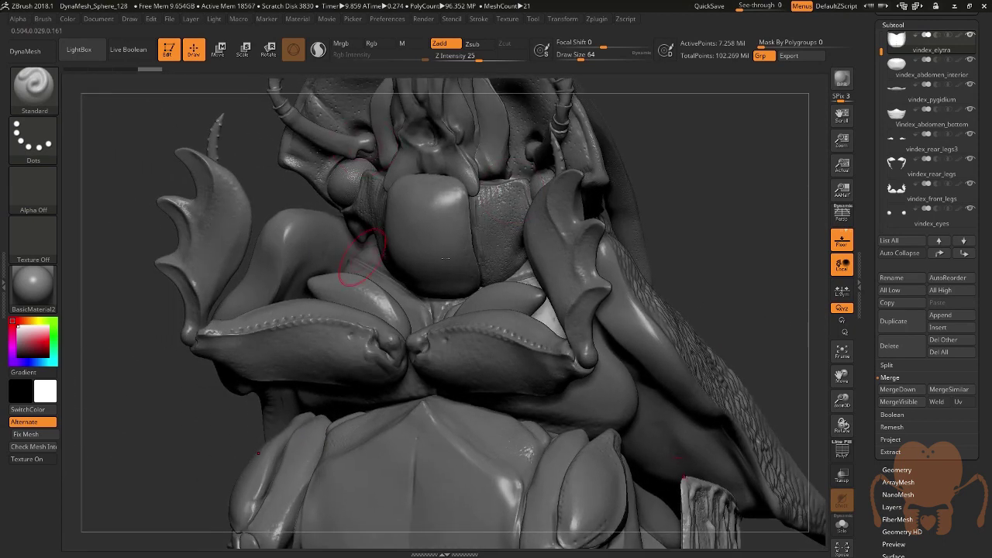
{"action": "left_click_drag", "start_coordinate": [767, 177], "coordinate": [719, 156]}
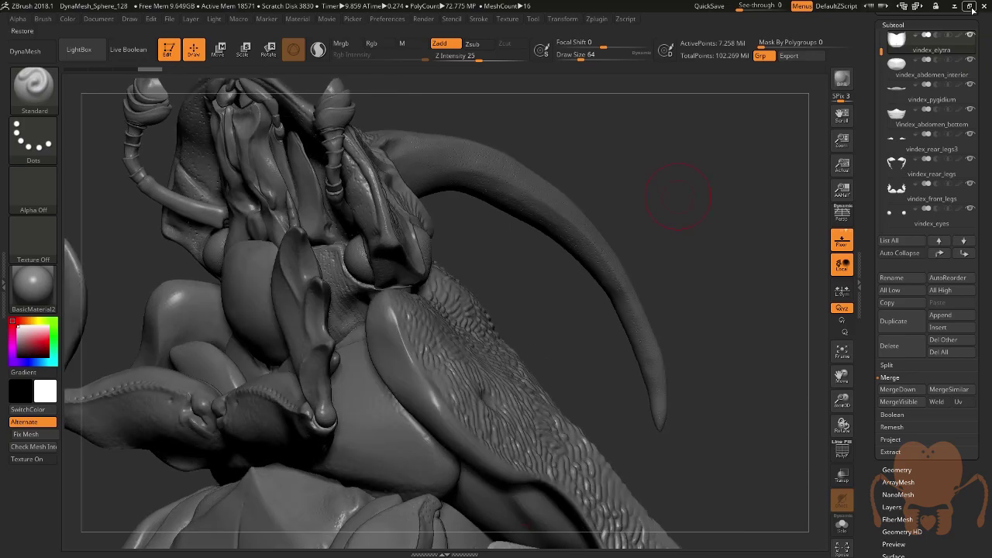
Minimize ZBrush, then turn the beetle to a side view of its shell and horn.
{"action": "left_click", "coordinate": [953, 6]}
{"action": "mouse_move", "coordinate": [557, 281]}
{"action": "left_mouse_down", "text": "alt"}
{"action": "mouse_move", "coordinate": [483, 287]}
{"action": "mouse_move", "coordinate": [543, 264]}
{"action": "mouse_move", "coordinate": [689, 299]}
{"action": "mouse_move", "coordinate": [644, 267]}
{"action": "mouse_move", "coordinate": [589, 273]}
{"action": "mouse_move", "coordinate": [547, 259]}
{"action": "mouse_move", "coordinate": [448, 284]}
{"action": "mouse_move", "coordinate": [505, 285]}
{"action": "mouse_move", "coordinate": [558, 240]}
{"action": "mouse_move", "coordinate": [654, 290]}
{"action": "mouse_move", "coordinate": [613, 268]}
{"action": "mouse_move", "coordinate": [504, 274]}
{"action": "mouse_move", "coordinate": [543, 271]}
{"action": "left_mouse_up", "text": "alt"}
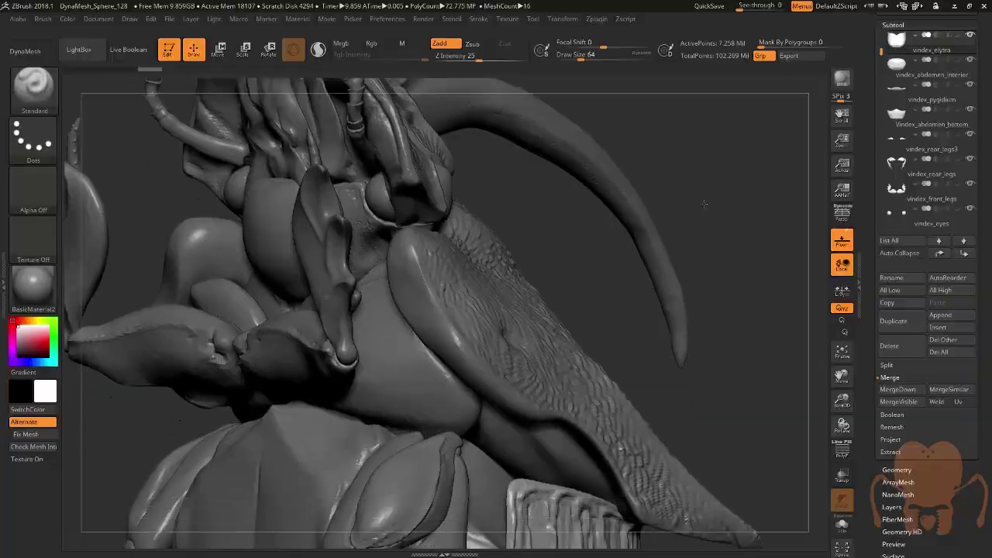
{"action": "left_click_drag", "start_coordinate": [697, 256], "coordinate": [715, 237]}
{"action": "left_click_drag", "start_coordinate": [583, 251], "coordinate": [786, 115]}
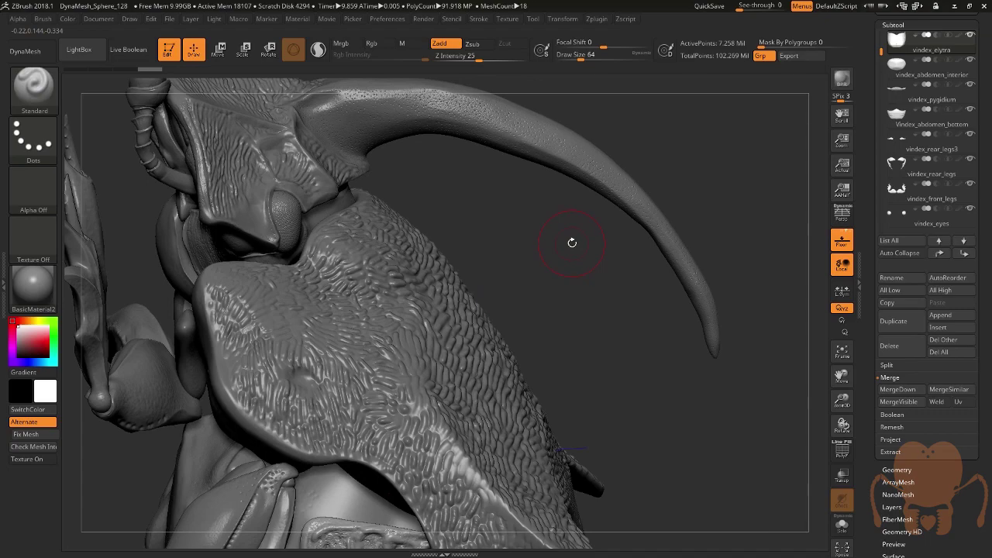
{"action": "mouse_move", "coordinate": [533, 251]}
{"action": "left_mouse_down", "text": "alt"}
{"action": "mouse_move", "coordinate": [623, 215]}
{"action": "mouse_move", "coordinate": [604, 236]}
{"action": "left_mouse_up", "text": "alt"}
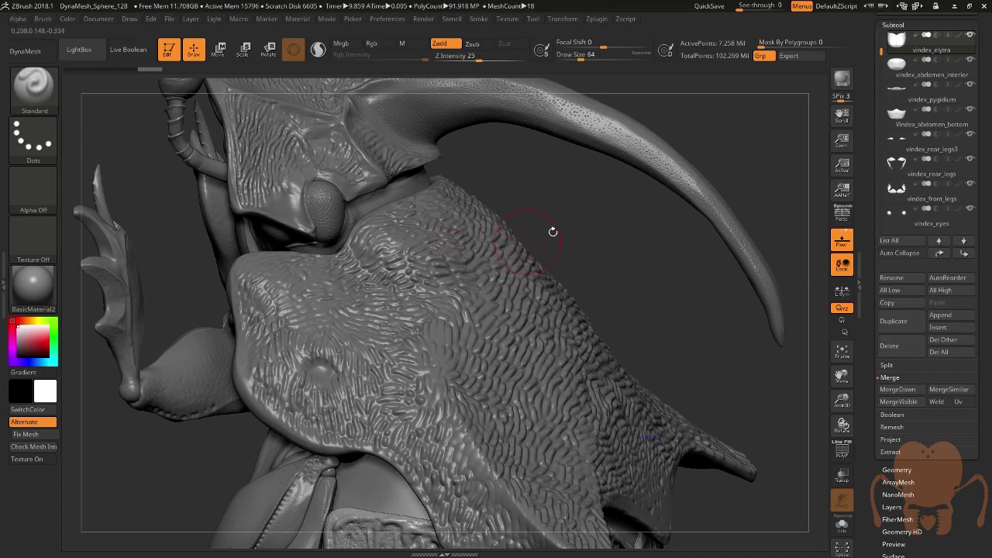
{"action": "left_click_drag", "start_coordinate": [597, 225], "coordinate": [560, 248]}
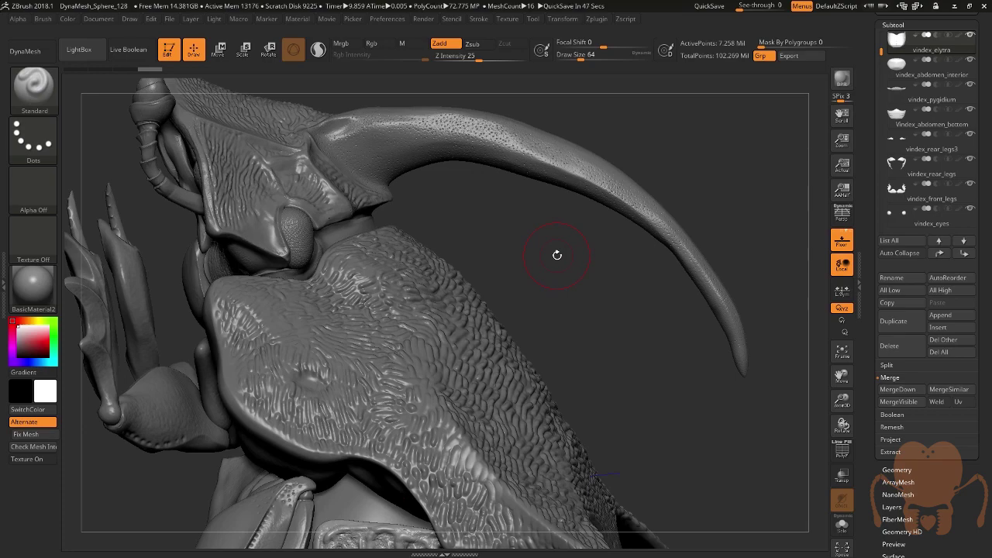
{"action": "mouse_move", "coordinate": [557, 255]}
{"action": "left_mouse_down"}
{"action": "mouse_move", "coordinate": [600, 248]}
{"action": "mouse_move", "coordinate": [583, 253]}
{"action": "mouse_move", "coordinate": [602, 270]}
{"action": "left_mouse_up"}
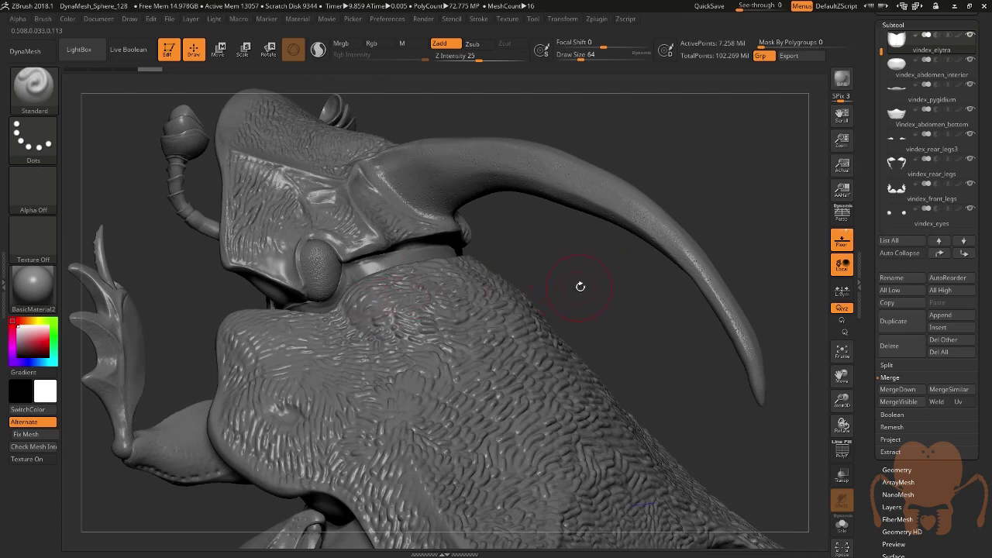
{"action": "left_click_drag", "start_coordinate": [582, 286], "coordinate": [581, 261]}
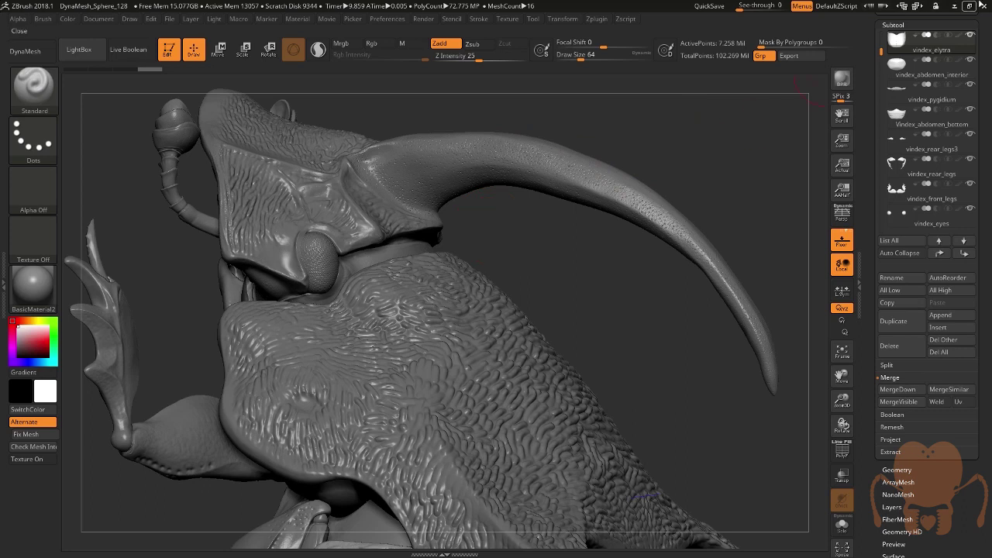
Select all the beetle's parts in Maya and dock the enlarged UV Editor beside the viewport.
{"action": "left_click", "coordinate": [951, 9]}
{"action": "left_click_drag", "start_coordinate": [504, 256], "coordinate": [261, 235], "text": "alt"}
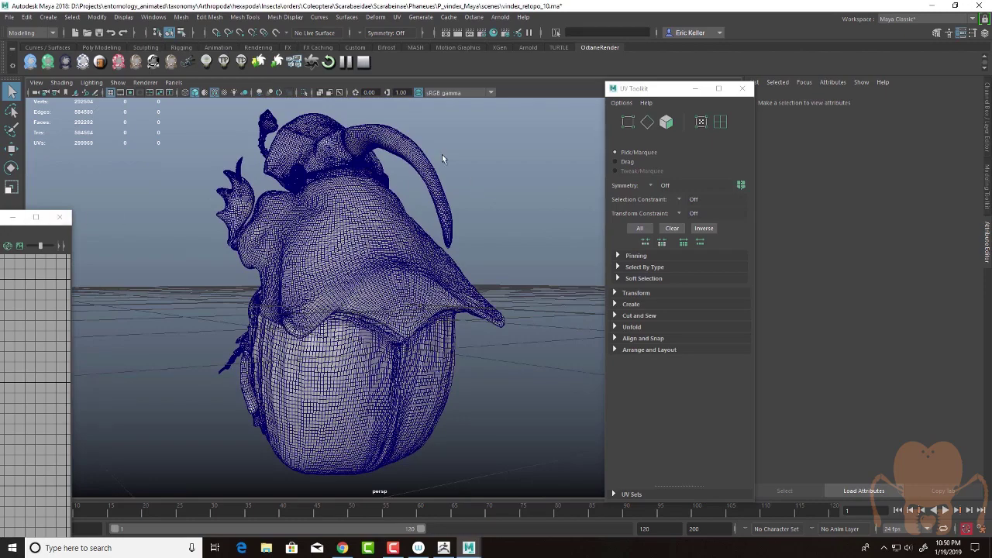
{"action": "left_click_drag", "start_coordinate": [469, 159], "coordinate": [561, 497], "text": "alt"}
{"action": "left_click_drag", "start_coordinate": [72, 372], "coordinate": [791, 116]}
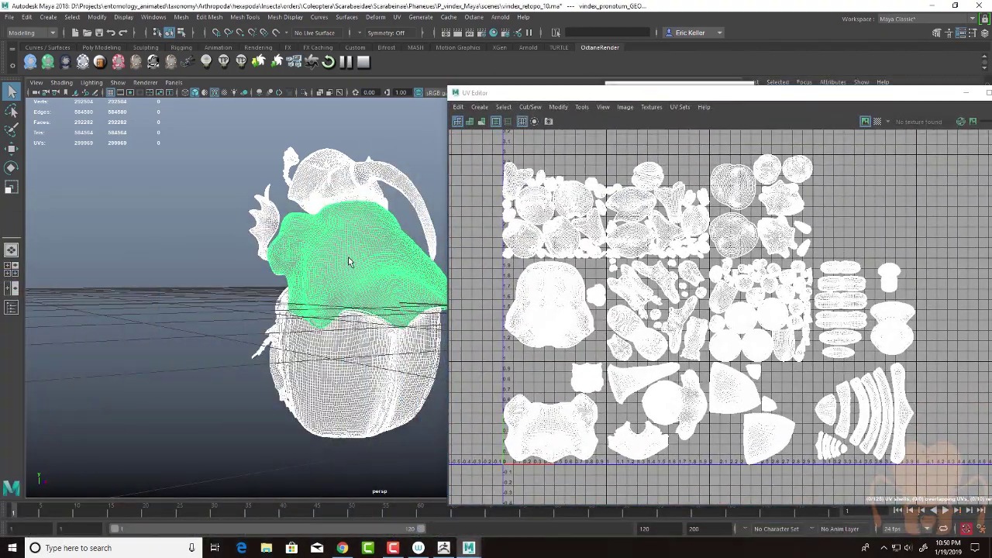
{"action": "left_click_drag", "start_coordinate": [343, 255], "coordinate": [292, 275], "text": "alt"}
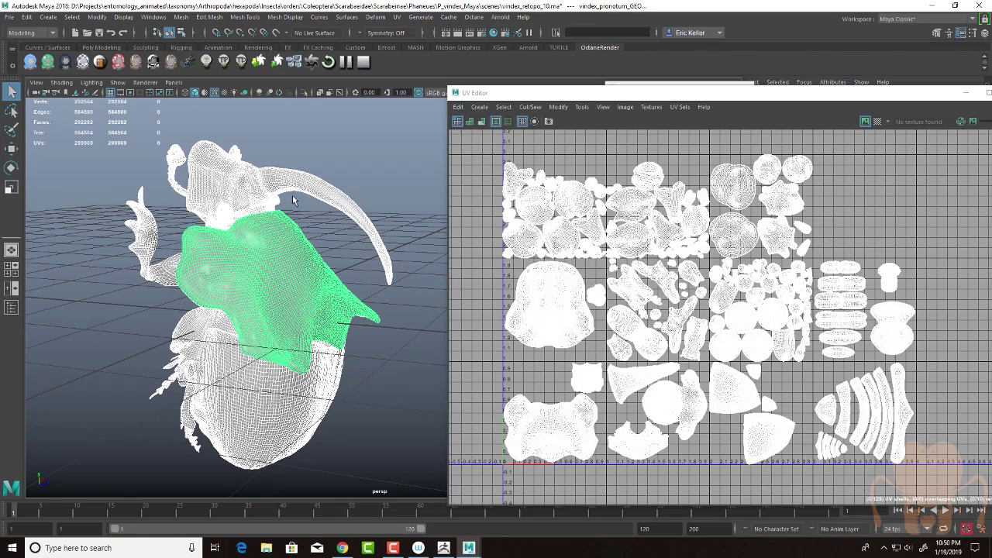
Orbit the beetle to a frontal angle and return to ZBrush.
{"action": "left_click_drag", "start_coordinate": [256, 461], "coordinate": [351, 303], "text": "alt"}
{"action": "left_click_drag", "start_coordinate": [397, 413], "coordinate": [391, 487], "text": "alt"}
{"action": "left_click", "coordinate": [444, 548]}
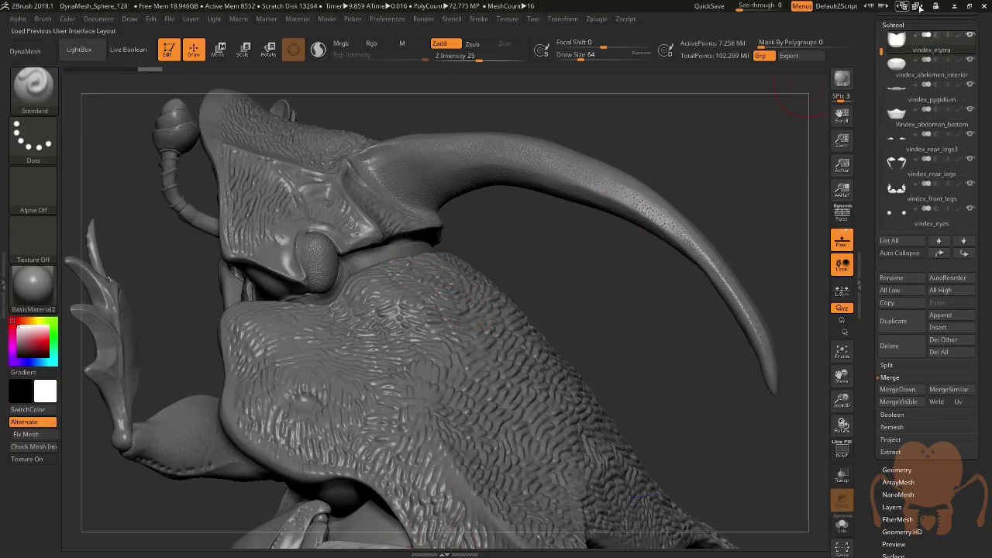
{"action": "left_click", "coordinate": [952, 6]}
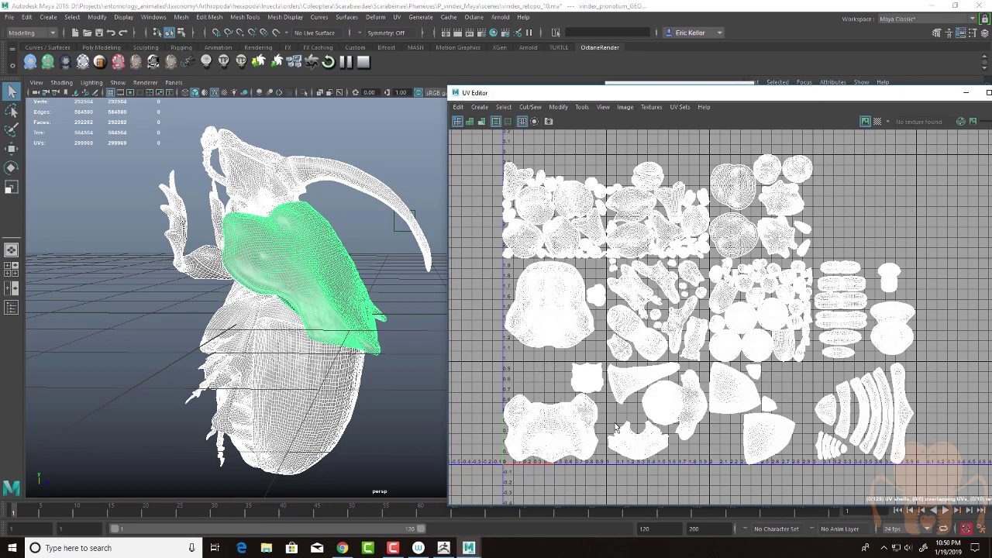
{"action": "left_click", "coordinate": [444, 548]}
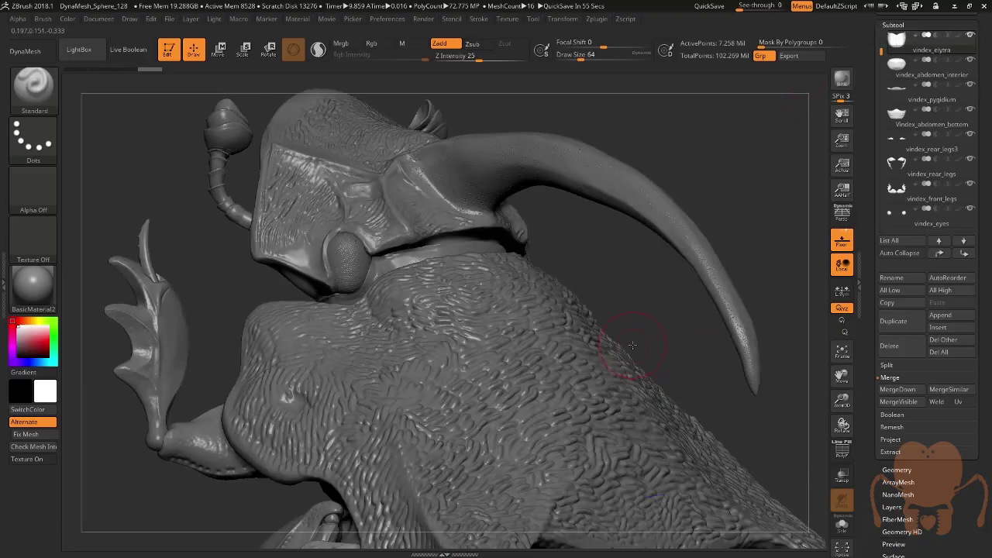
{"action": "left_click_drag", "start_coordinate": [655, 331], "coordinate": [642, 291], "text": "alt"}
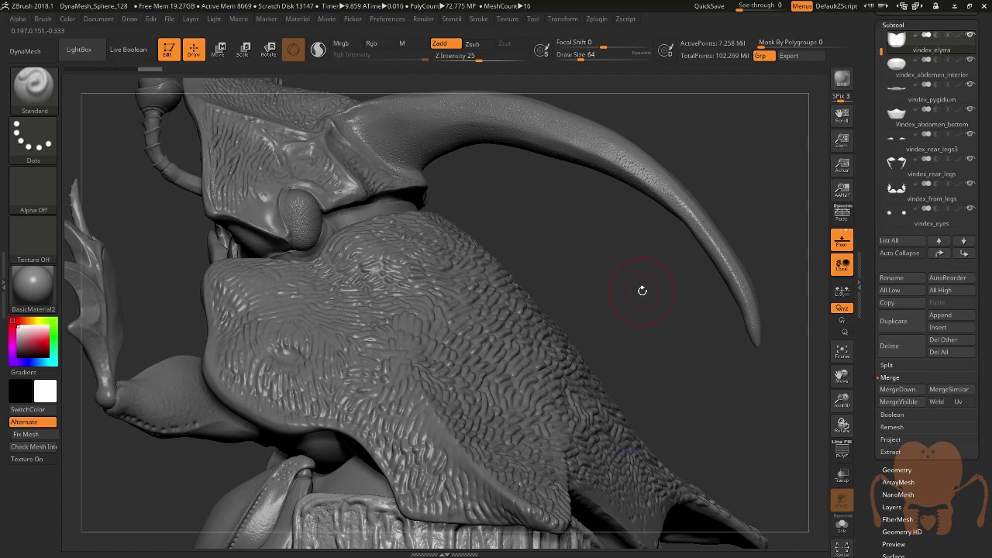
In Multi Map Exporter enable Displacement and disable Export Mesh, then go to Maya.
{"action": "left_click", "coordinate": [599, 21]}
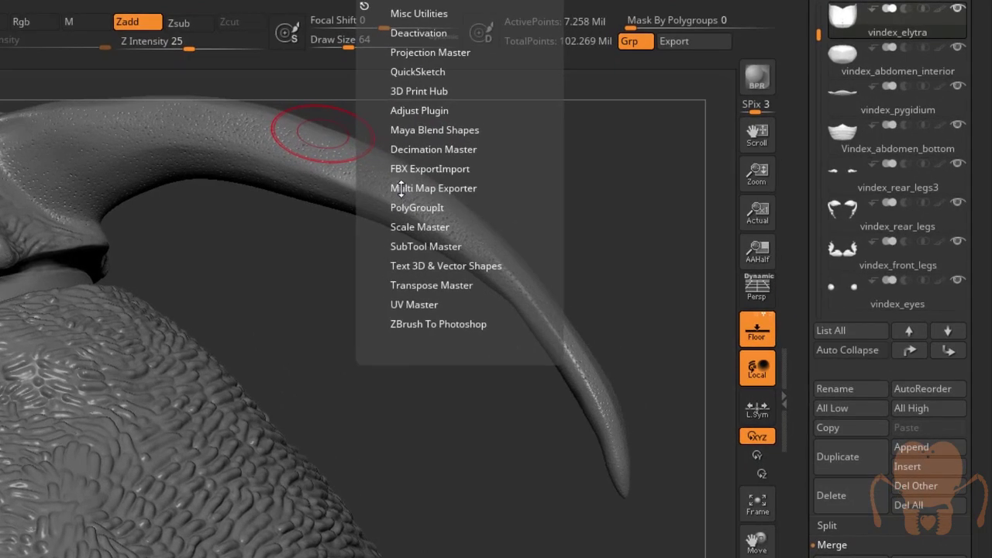
{"action": "left_click", "coordinate": [401, 188]}
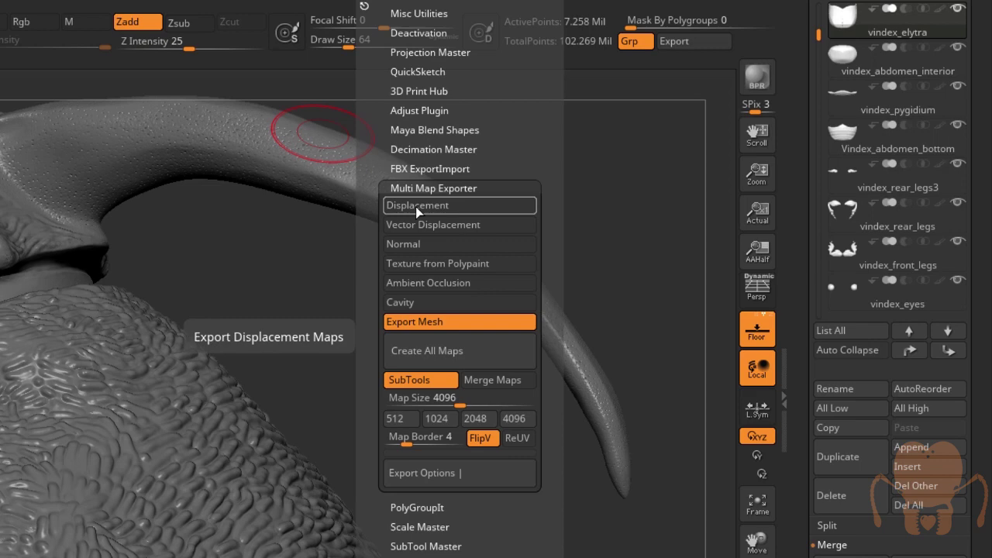
{"action": "left_click", "coordinate": [415, 206]}
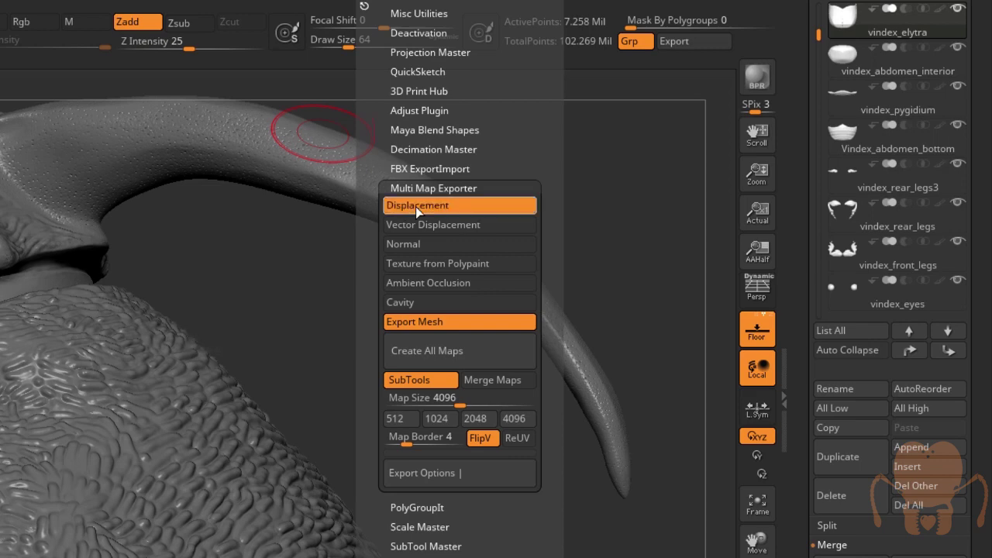
{"action": "left_click", "coordinate": [424, 321]}
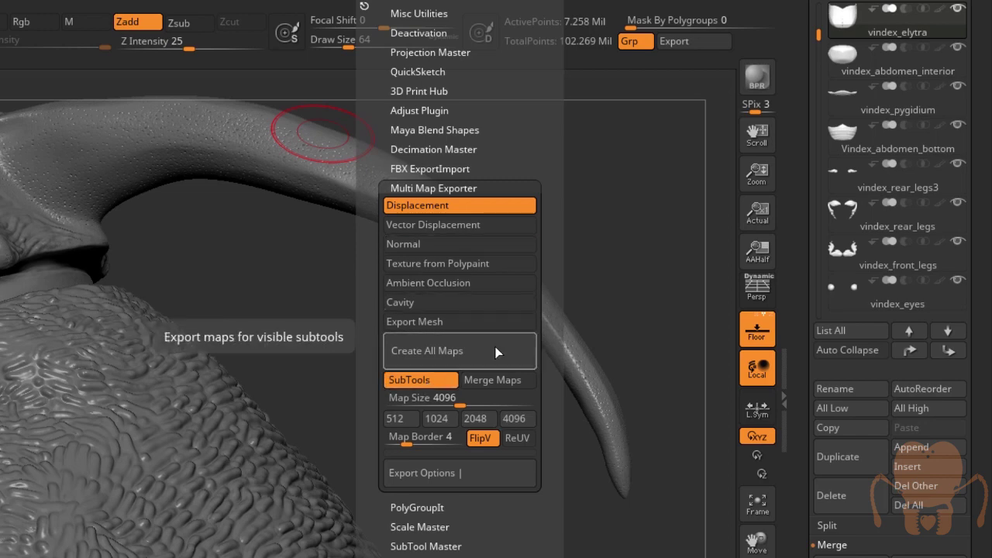
{"action": "left_click_drag", "start_coordinate": [819, 34], "coordinate": [797, 6]}
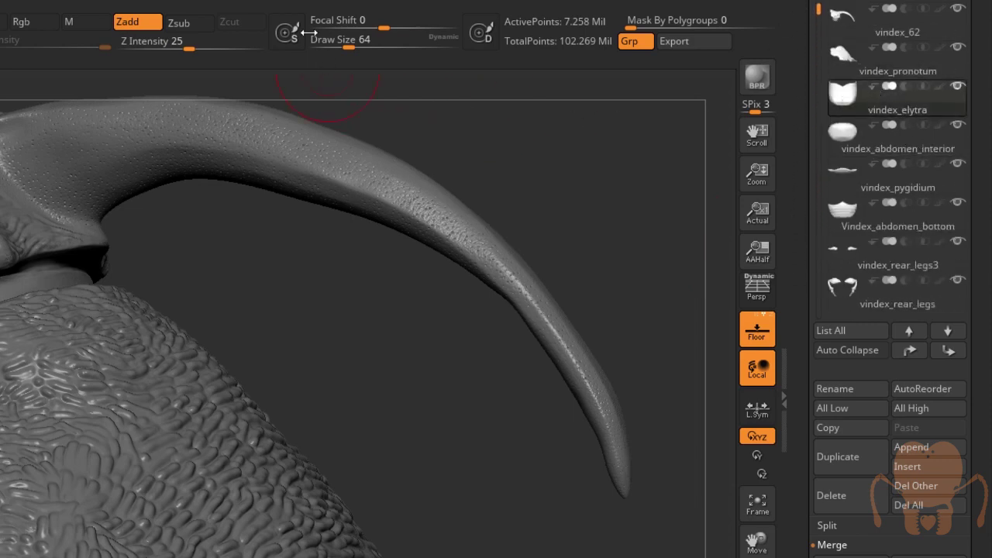
{"action": "left_click", "coordinate": [419, 2]}
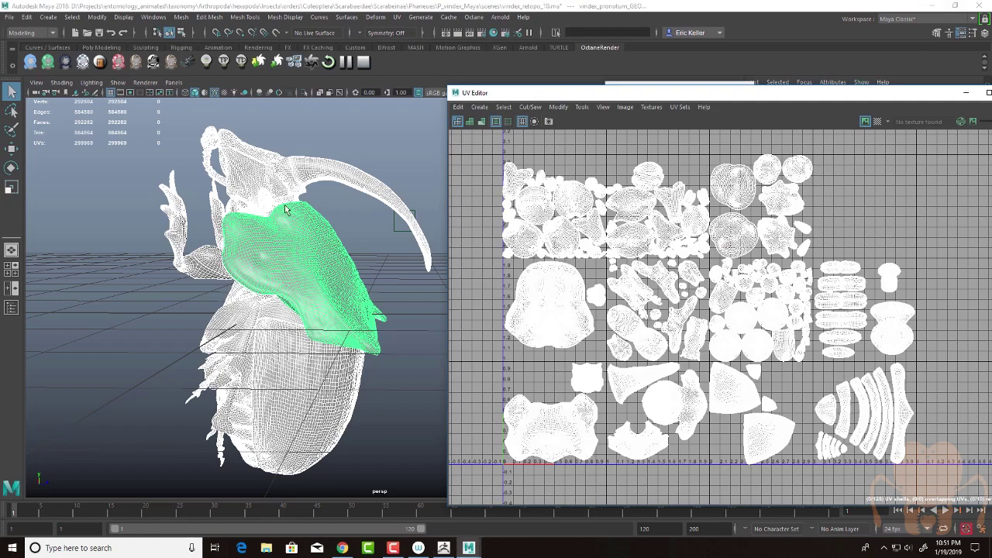
Select the beetle's mouthparts, head and mandibles in Maya to view their UV shells.
{"action": "left_click_drag", "start_coordinate": [285, 210], "coordinate": [236, 226], "text": "alt"}
{"action": "left_click", "coordinate": [237, 227]}
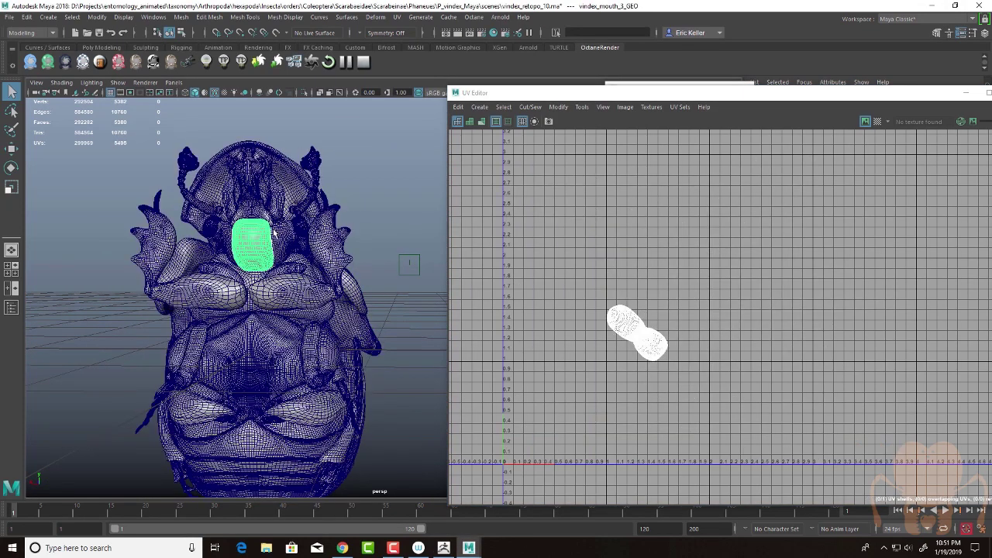
{"action": "left_click", "coordinate": [289, 234]}
{"action": "left_click", "coordinate": [276, 214]}
{"action": "left_click", "coordinate": [264, 246]}
{"action": "scroll", "coordinate": [233, 217], "scroll_direction": "up", "scroll_amount": 5}
{"action": "left_click", "coordinate": [192, 176], "text": "shift"}
{"action": "scroll", "coordinate": [193, 177], "scroll_direction": "down", "scroll_amount": 5}
{"action": "left_click", "coordinate": [273, 234], "text": "shift"}
{"action": "scroll", "coordinate": [273, 234], "scroll_direction": "up", "scroll_amount": 5}
{"action": "left_click_drag", "start_coordinate": [399, 276], "coordinate": [296, 244], "text": "alt"}
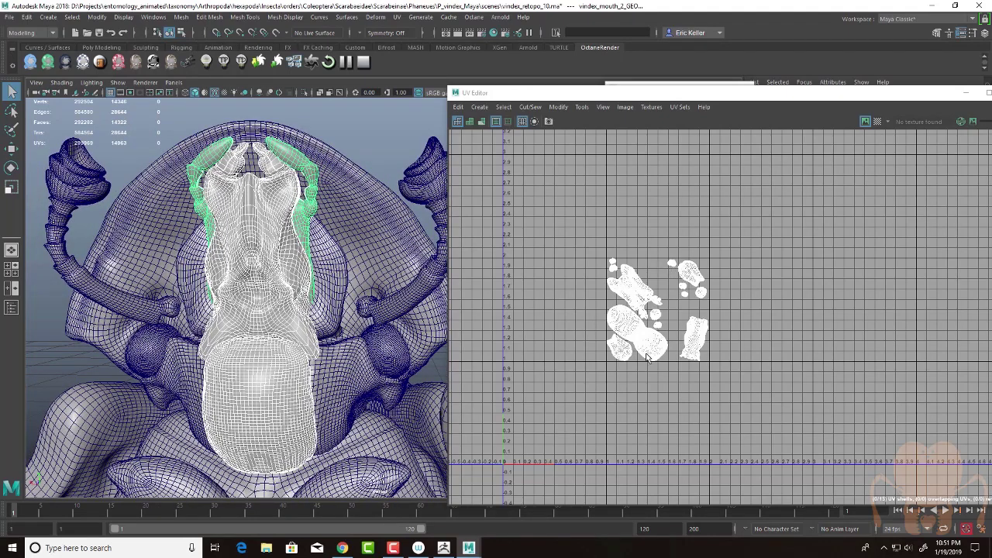
Enable Merge Maps for all subtools in ZBrush's Multi Map Exporter.
{"action": "left_click", "coordinate": [444, 549]}
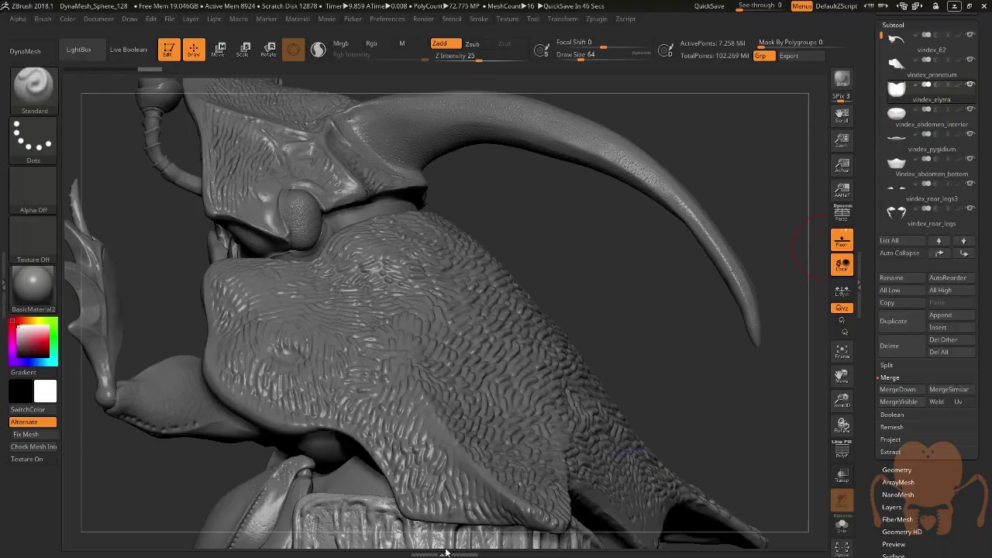
{"action": "left_click", "coordinate": [592, 20]}
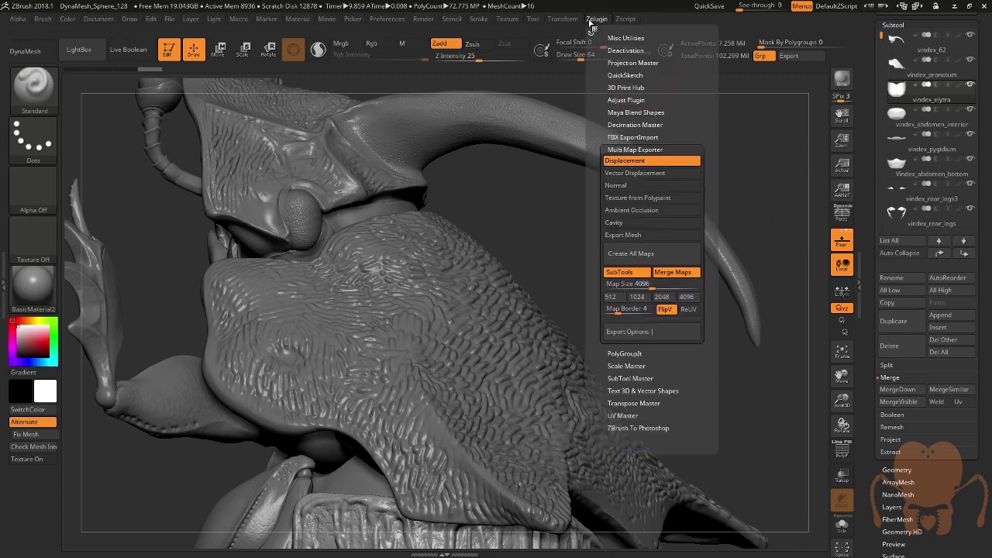
{"action": "left_click", "coordinate": [673, 272]}
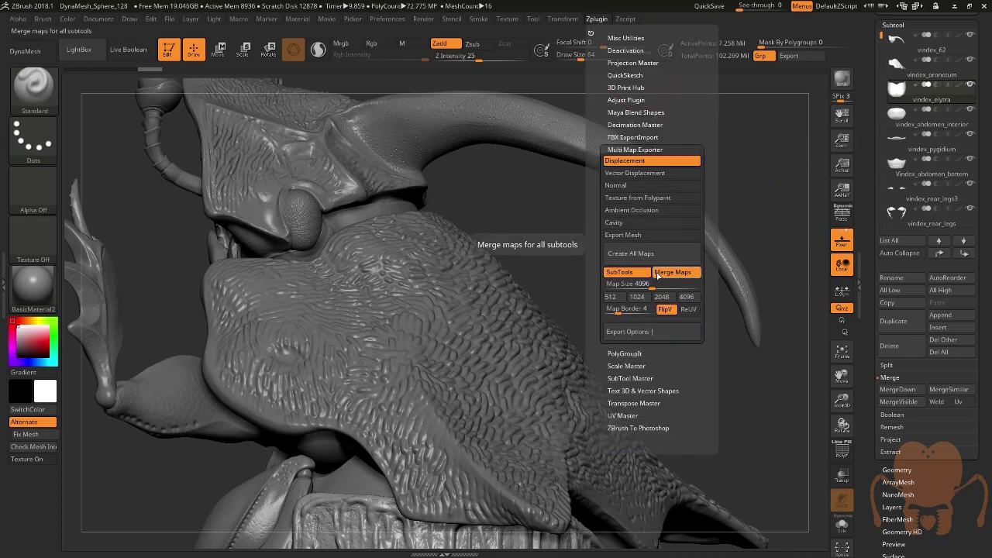
{"action": "left_click_drag", "start_coordinate": [411, 200], "coordinate": [359, 200]}
{"action": "left_click_drag", "start_coordinate": [452, 226], "coordinate": [580, 227]}
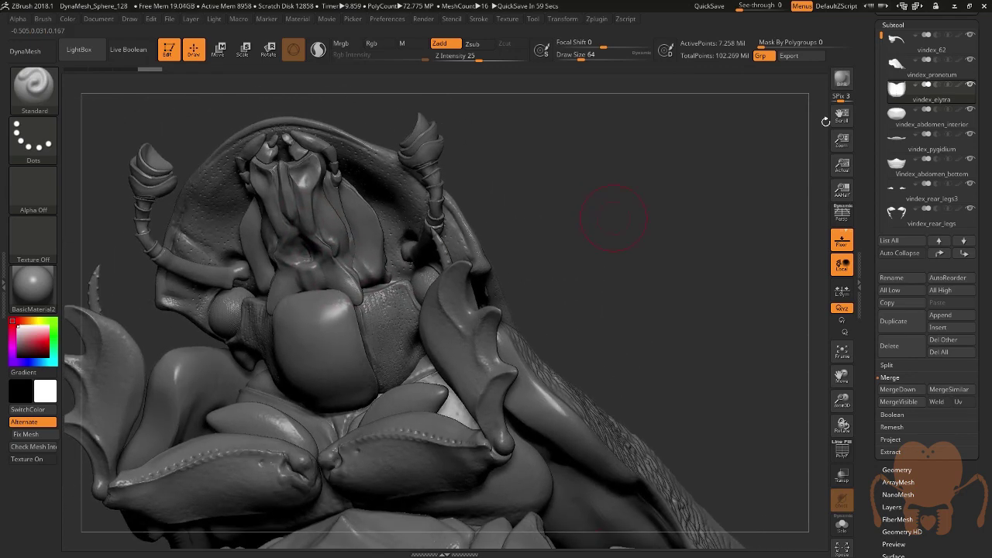
Check the mandibles' UVs in Maya, then return to the ZBrush map exporter.
{"action": "left_click", "coordinate": [953, 5]}
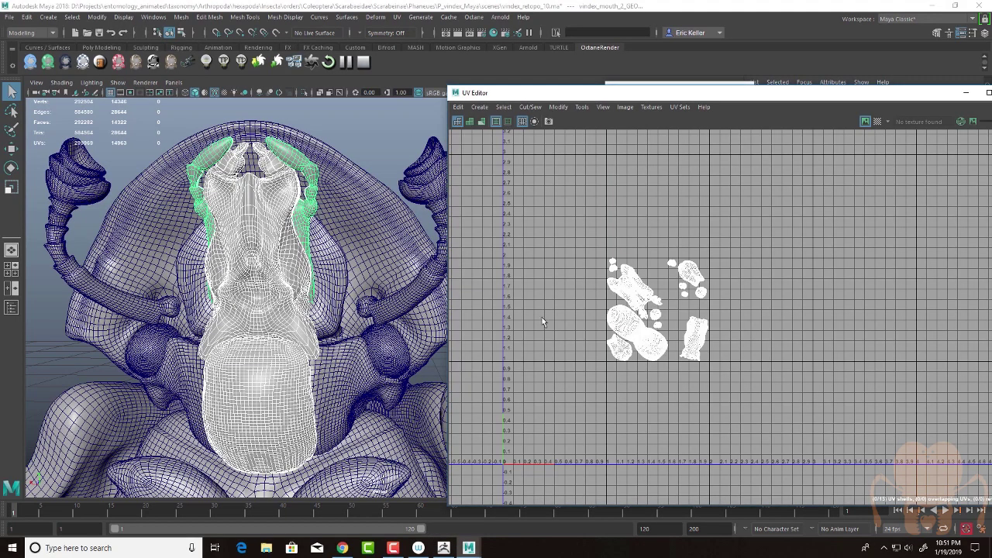
{"action": "left_click", "coordinate": [337, 256]}
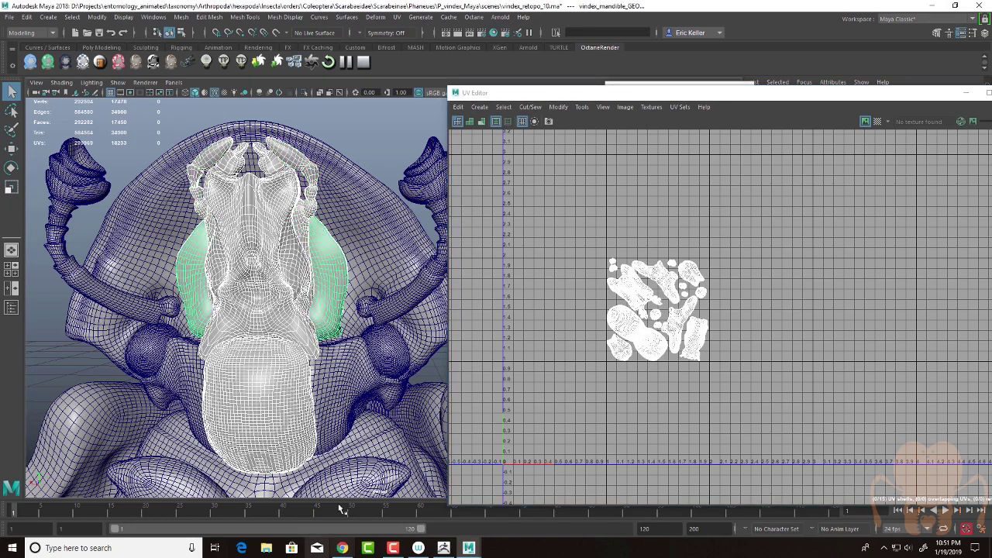
{"action": "left_click", "coordinate": [444, 549]}
{"action": "mouse_move", "coordinate": [569, 349]}
{"action": "left_mouse_down"}
{"action": "mouse_move", "coordinate": [690, 232]}
{"action": "mouse_move", "coordinate": [698, 213]}
{"action": "mouse_move", "coordinate": [643, 155]}
{"action": "left_mouse_up"}
{"action": "left_click", "coordinate": [597, 19]}
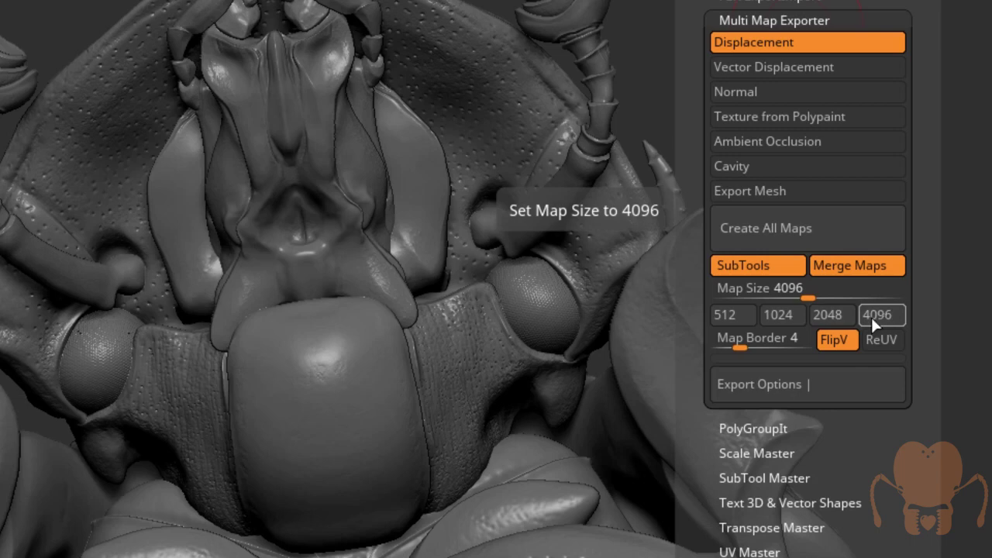
Expand the exporter's Export Options, keeping Map Size at 4096.
{"action": "left_click", "coordinate": [769, 381]}
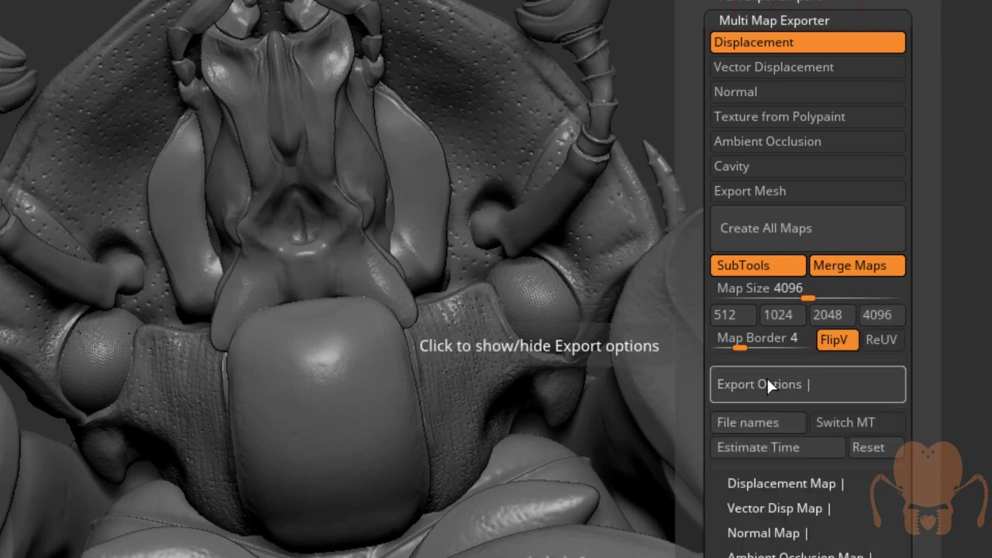
{"action": "left_click_drag", "start_coordinate": [712, 500], "coordinate": [711, 429]}
Open File names and try changing the UV tile ID format to a Custom u/v pattern.
{"action": "left_click", "coordinate": [770, 350]}
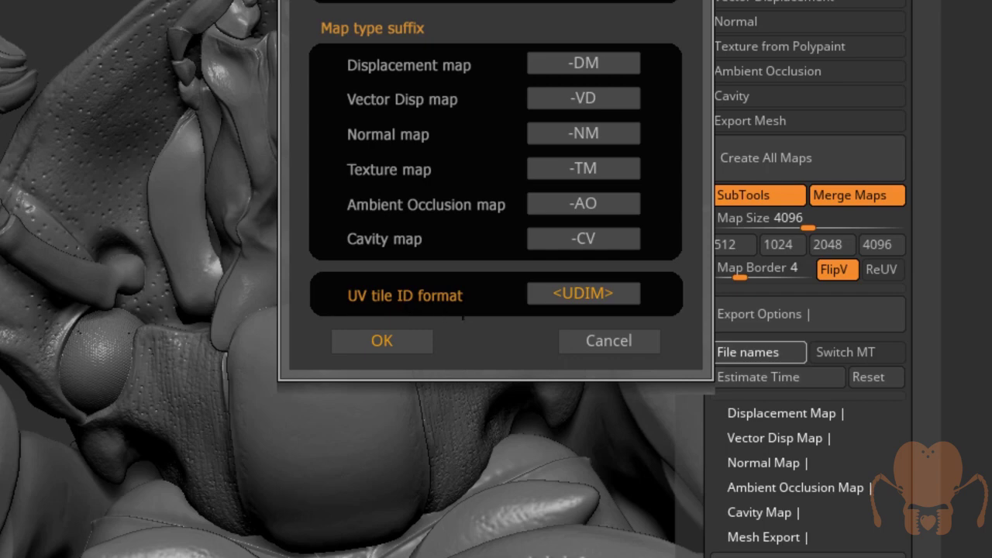
{"action": "left_click", "coordinate": [539, 297]}
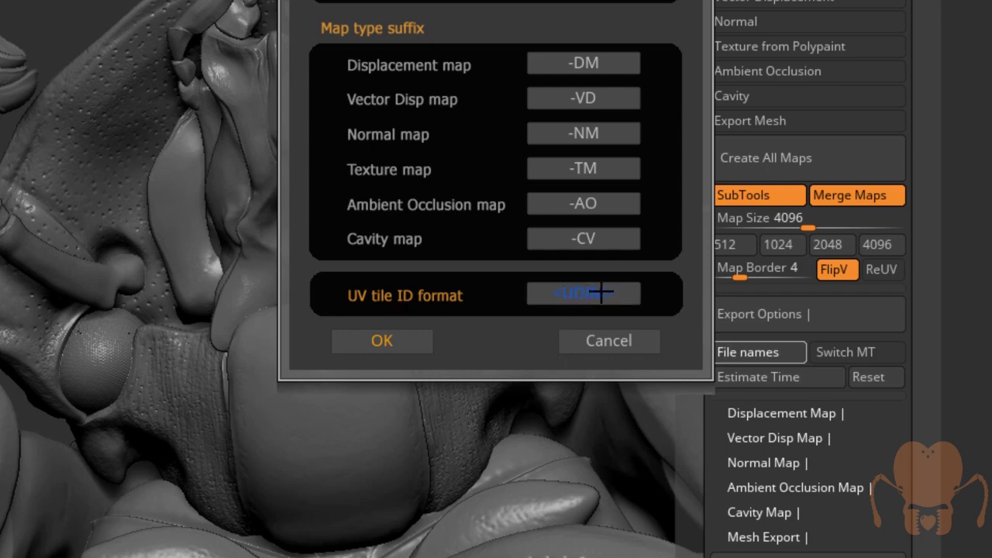
{"action": "key", "text": "BackSpace"}
{"action": "key", "text": "Return"}
{"action": "left_click", "coordinate": [611, 298]}
{"action": "type", "text": "<_uU_vV>"}
{"action": "key", "text": "Return"}
{"action": "left_click", "coordinate": [612, 294]}
{"action": "key", "text": "Return"}
{"action": "left_click", "coordinate": [612, 295]}
{"action": "type", "text": "Custom"}
{"action": "type", "text": "<_uU_vV>"}
{"action": "key", "text": "Return"}
Restore the UV tile ID format to <UDIM>.
{"action": "left_click", "coordinate": [598, 292]}
{"action": "key", "text": "Return"}
{"action": "left_click", "coordinate": [593, 291]}
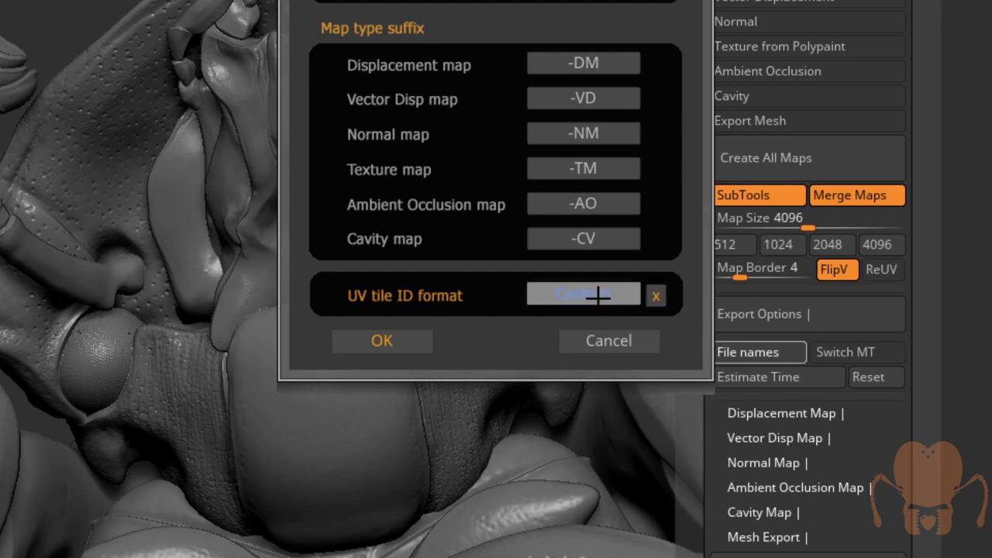
{"action": "key", "text": "Return"}
{"action": "left_click", "coordinate": [598, 295]}
{"action": "key", "text": "Return"}
{"action": "left_click", "coordinate": [598, 295]}
{"action": "key", "text": "Return"}
{"action": "left_click", "coordinate": [571, 291]}
{"action": "key", "text": "Return"}
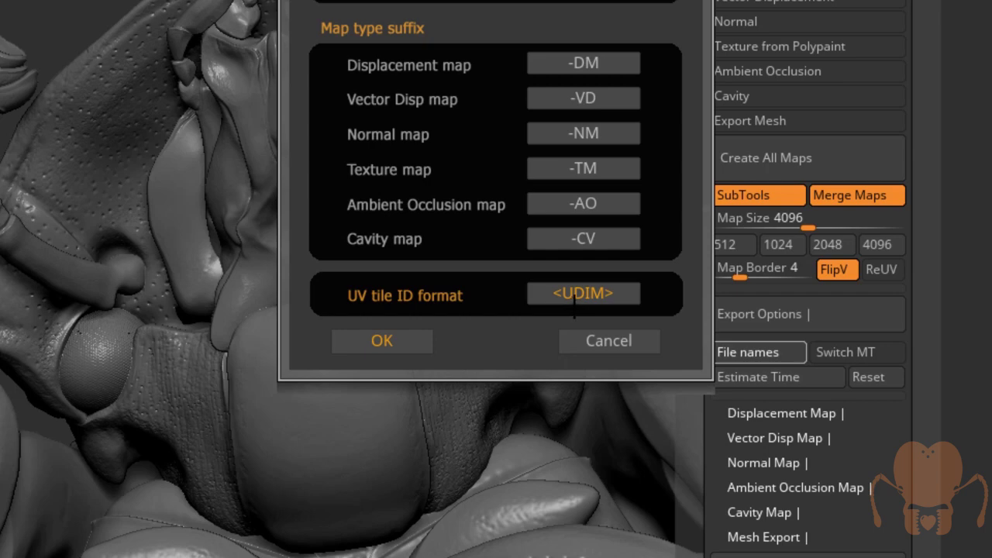
{"action": "left_click", "coordinate": [568, 298]}
{"action": "key", "text": "Return"}
Close the file-name settings without changes and frame the whole beetle.
{"action": "left_click", "coordinate": [572, 343]}
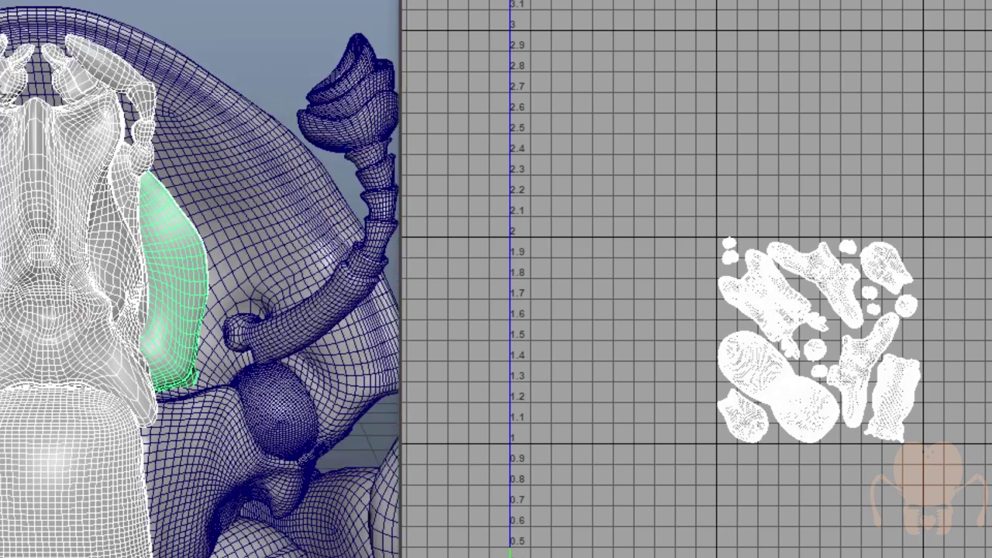
{"action": "key", "text": "a"}
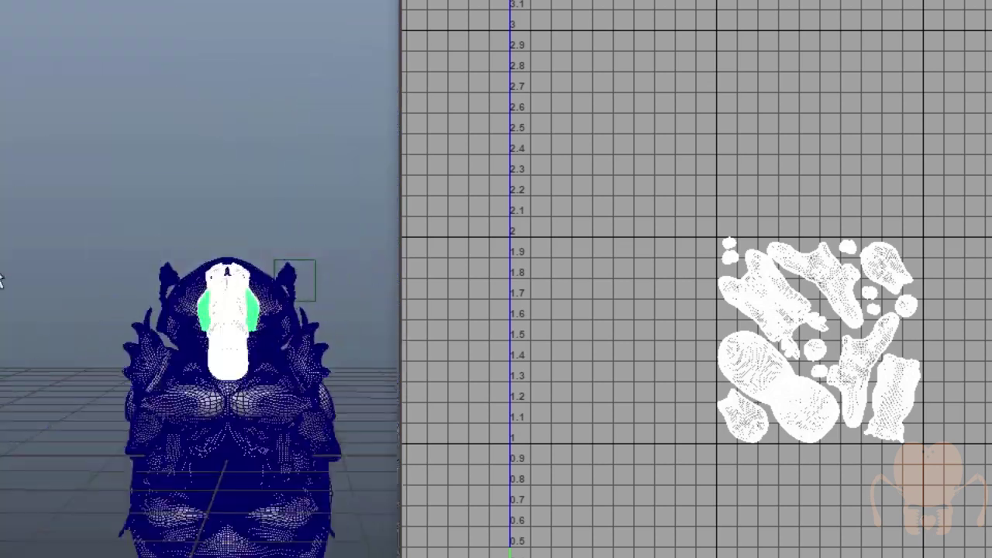
{"action": "key", "text": "ctrl+shift+a"}
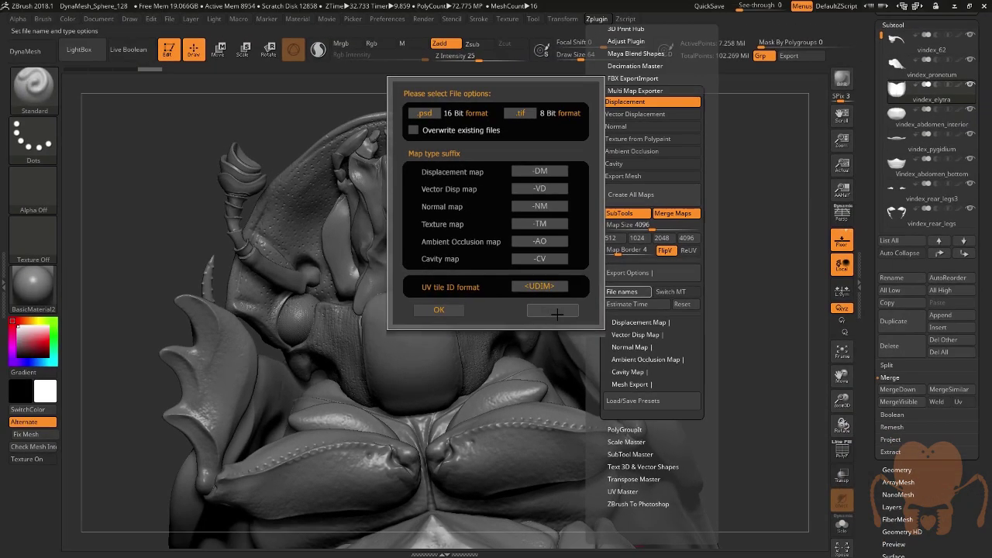
{"action": "left_click", "coordinate": [621, 345]}
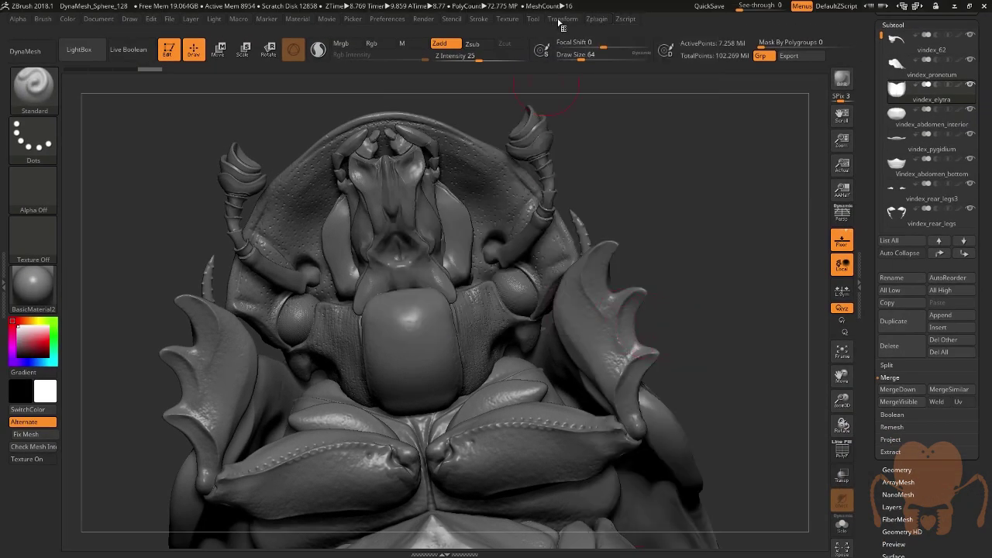
Show the Displacement Map options: SubDiv 1, Adaptive, SmoothUV, Mid 0.5, 32Bit.
{"action": "left_click", "coordinate": [596, 18]}
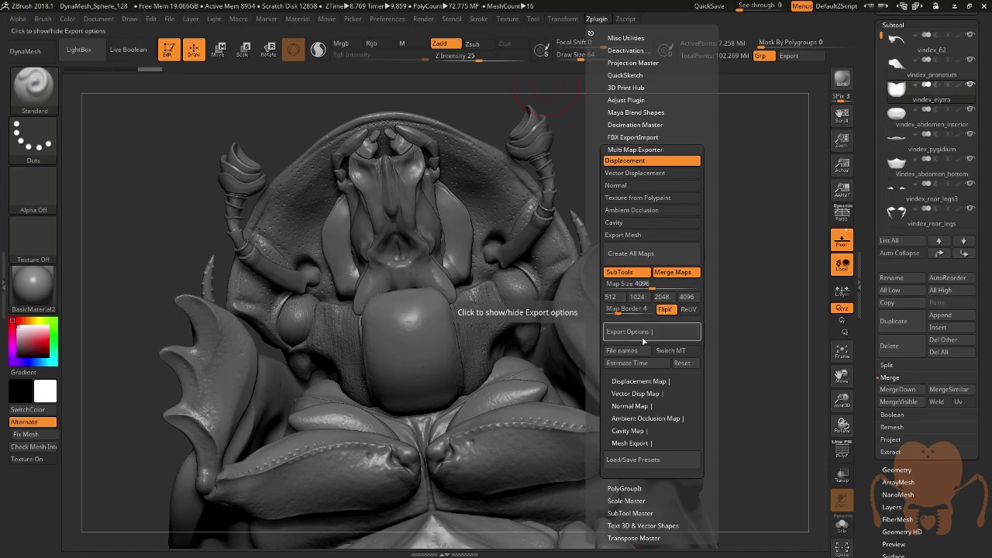
{"action": "left_click", "coordinate": [619, 381]}
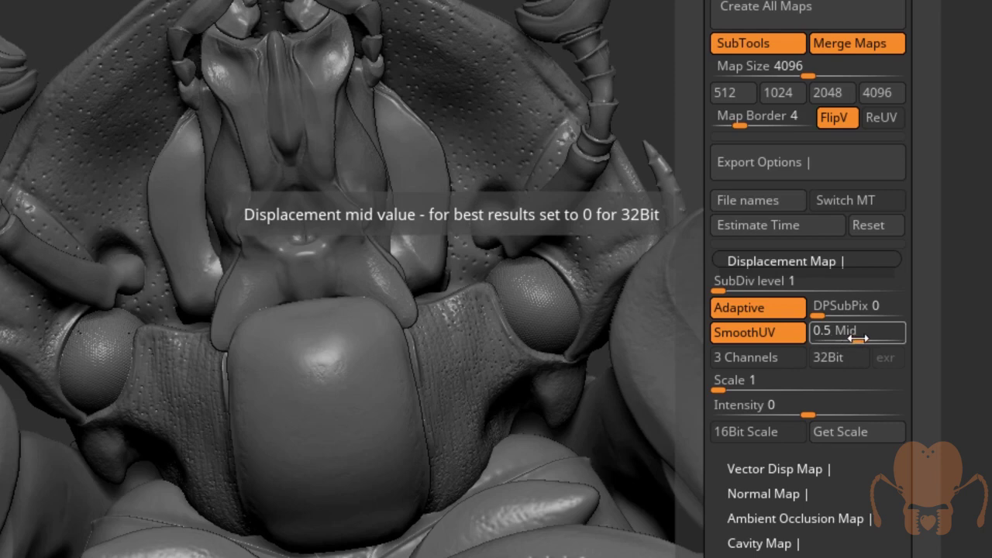
{"action": "left_click", "coordinate": [846, 339]}
{"action": "type", "text": "0"}
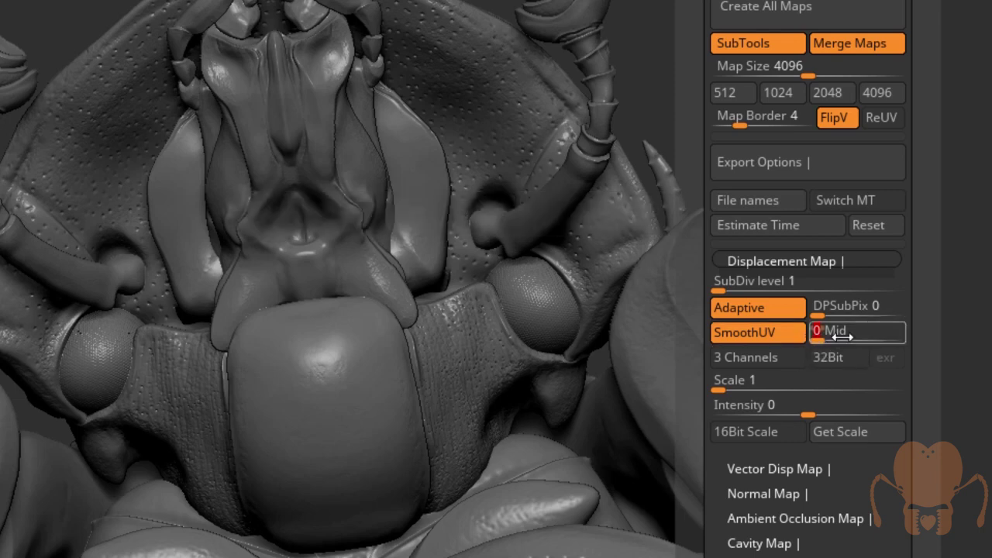
{"action": "type", "text": ".5"}
{"action": "key", "text": "Return"}
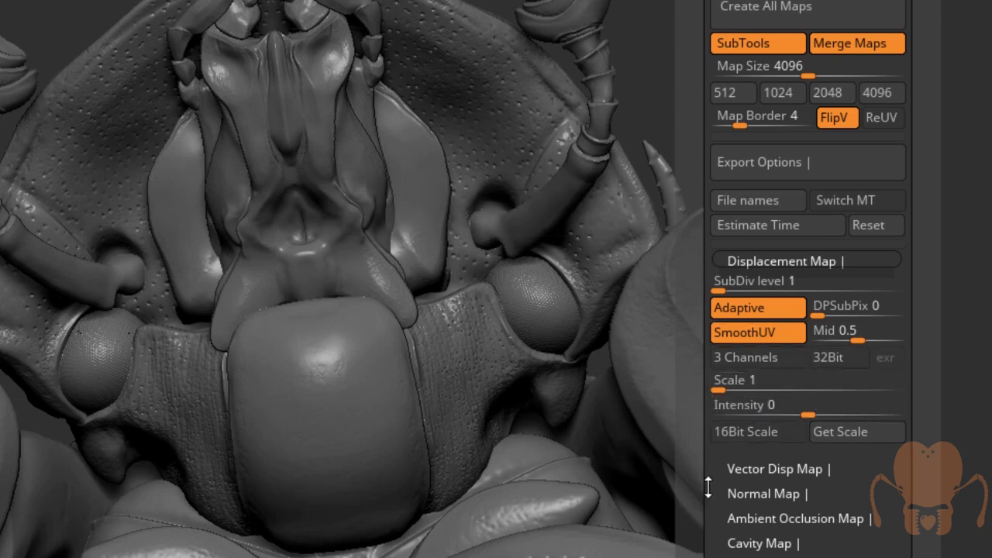
{"action": "left_click_drag", "start_coordinate": [706, 476], "coordinate": [708, 557]}
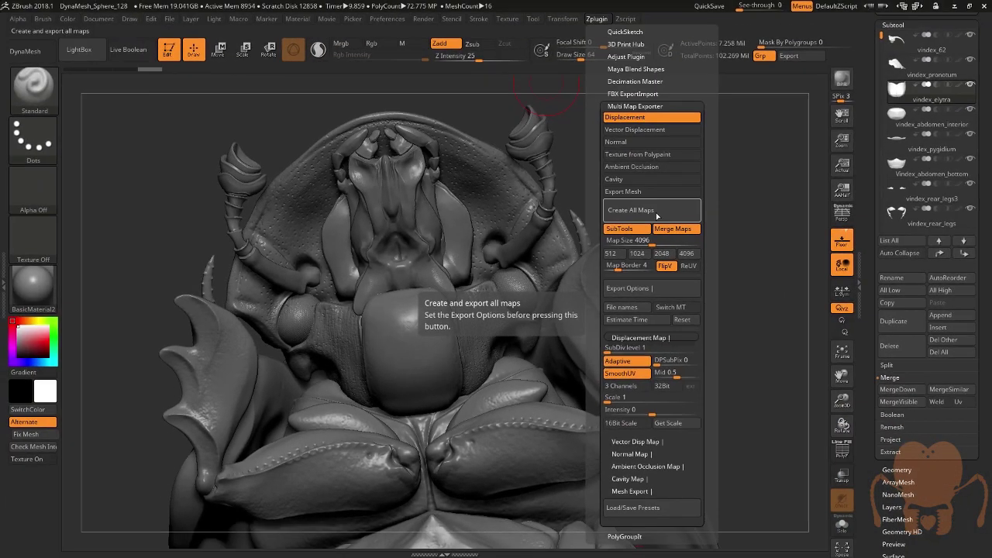
Create all maps, exporting vindex_62-DM displacement PNGs for tiles 1001 through 1023.
{"action": "left_click", "coordinate": [657, 217]}
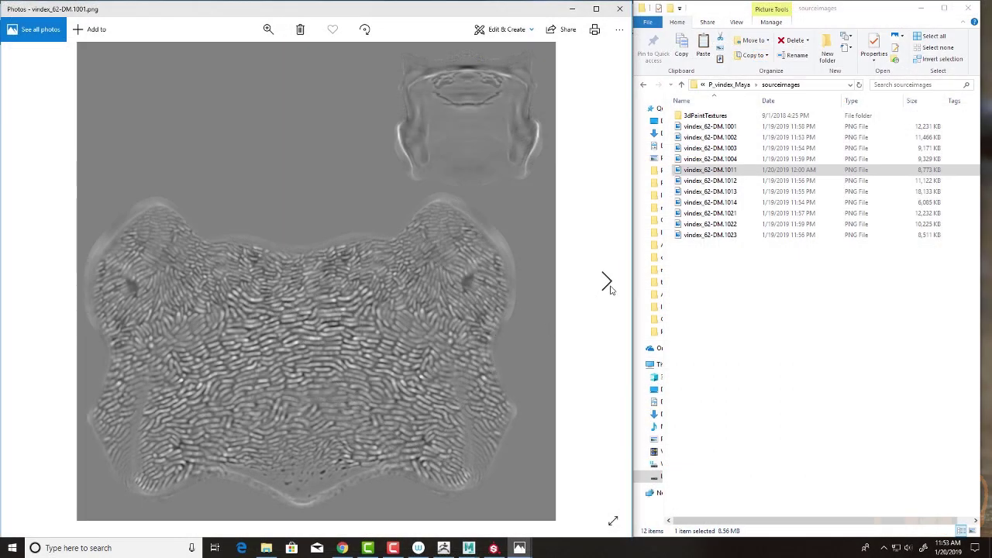
Step forward through the displacement tiles from 1002 to 1023 in Photos.
{"action": "left_click", "coordinate": [608, 284]}
{"action": "left_click", "coordinate": [608, 283]}
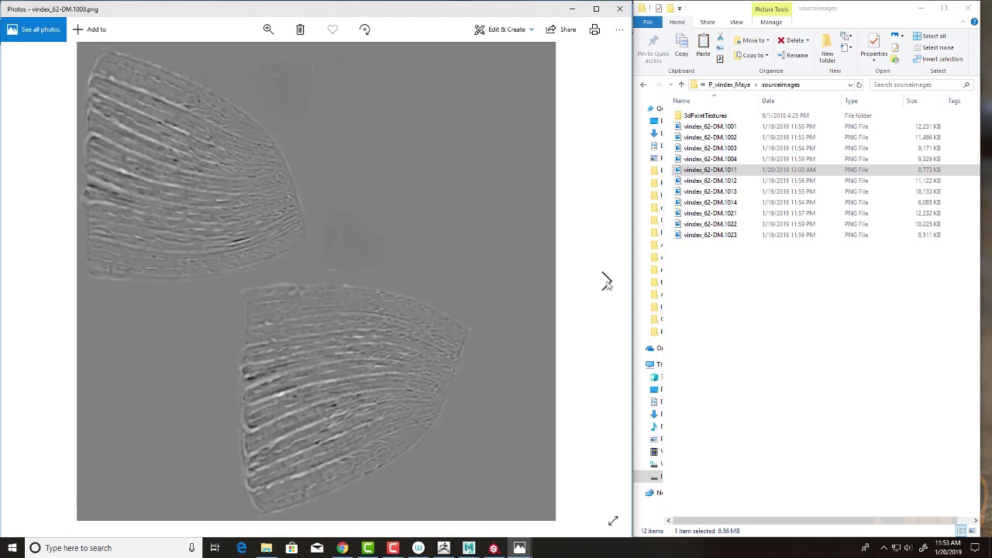
{"action": "left_click", "coordinate": [608, 284]}
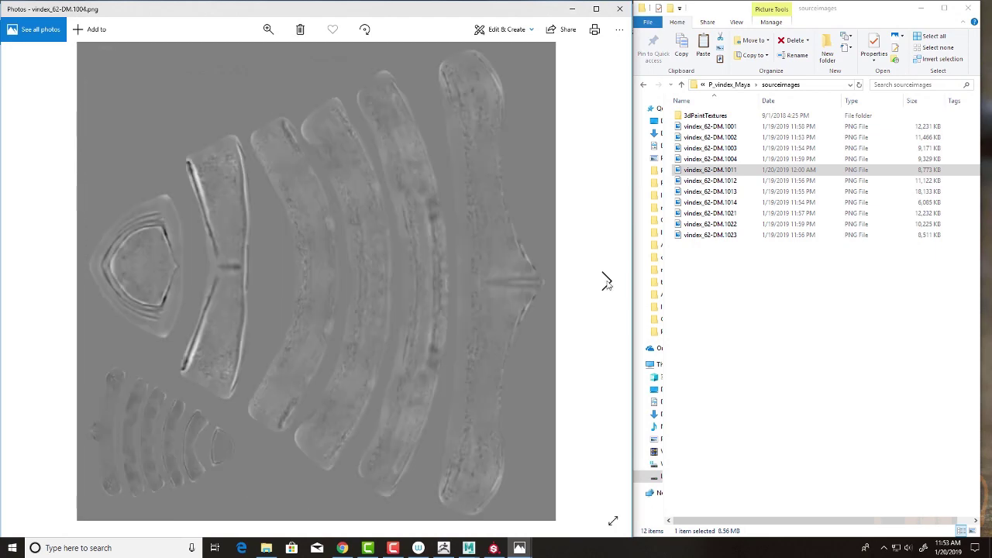
{"action": "left_click", "coordinate": [607, 284]}
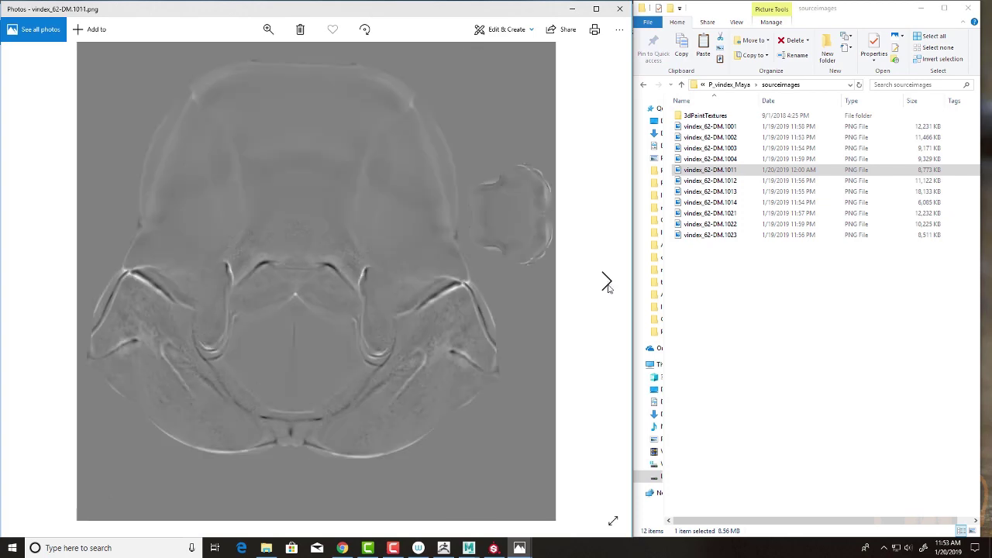
{"action": "left_click", "coordinate": [608, 284]}
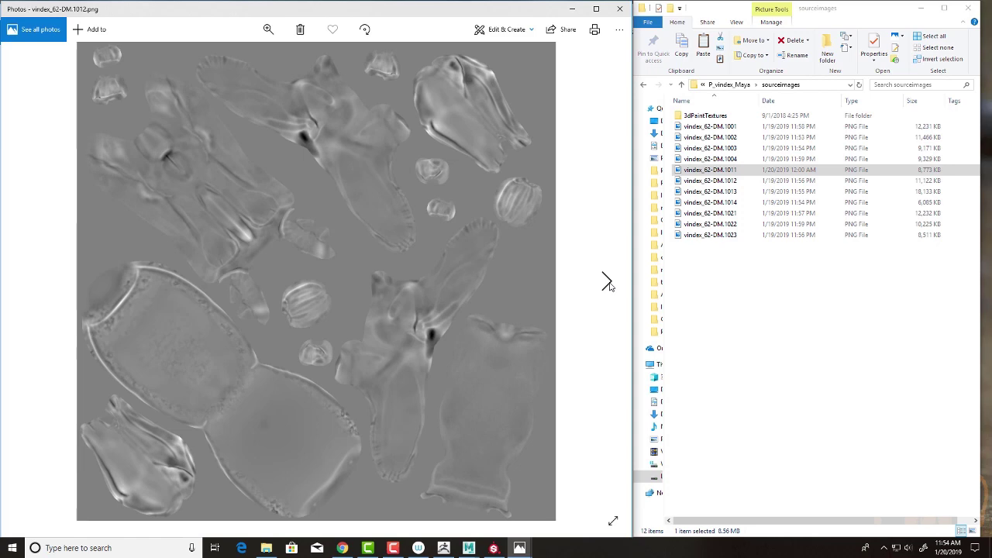
{"action": "left_click", "coordinate": [608, 284]}
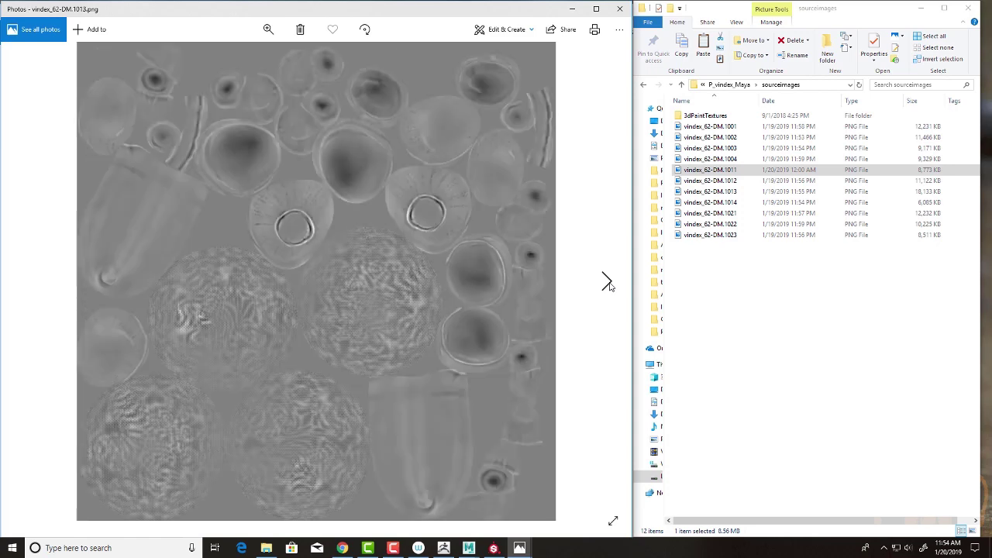
{"action": "left_click", "coordinate": [608, 284]}
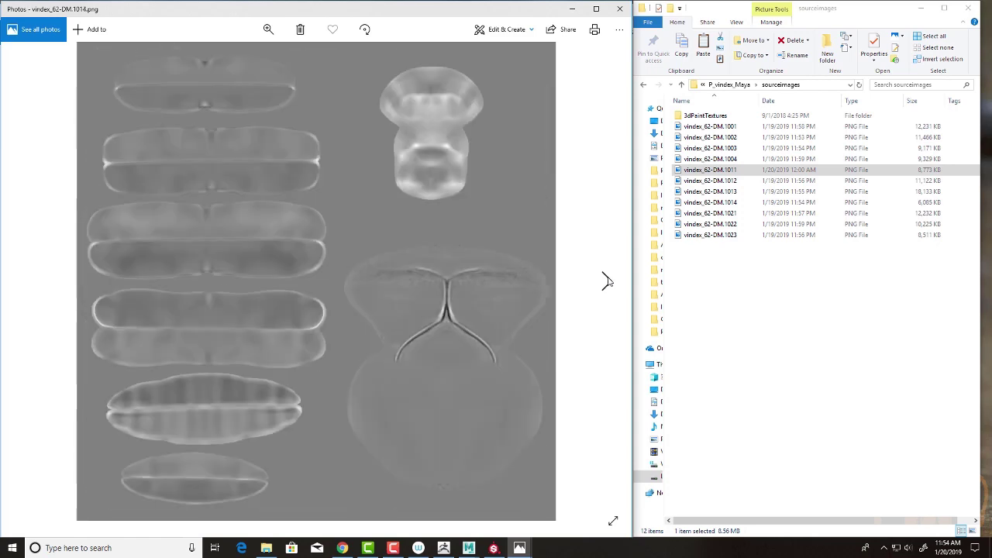
{"action": "left_click", "coordinate": [608, 283]}
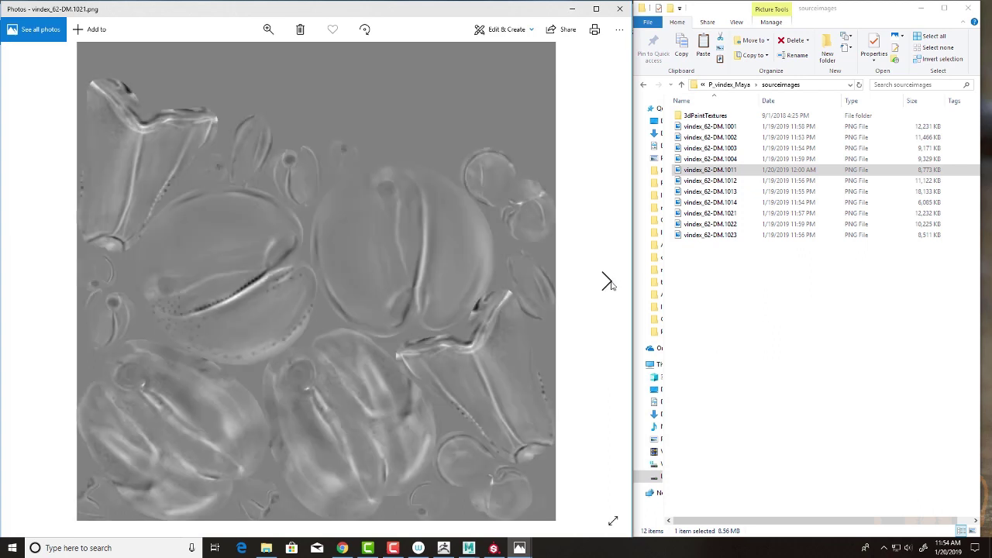
{"action": "left_click", "coordinate": [609, 283]}
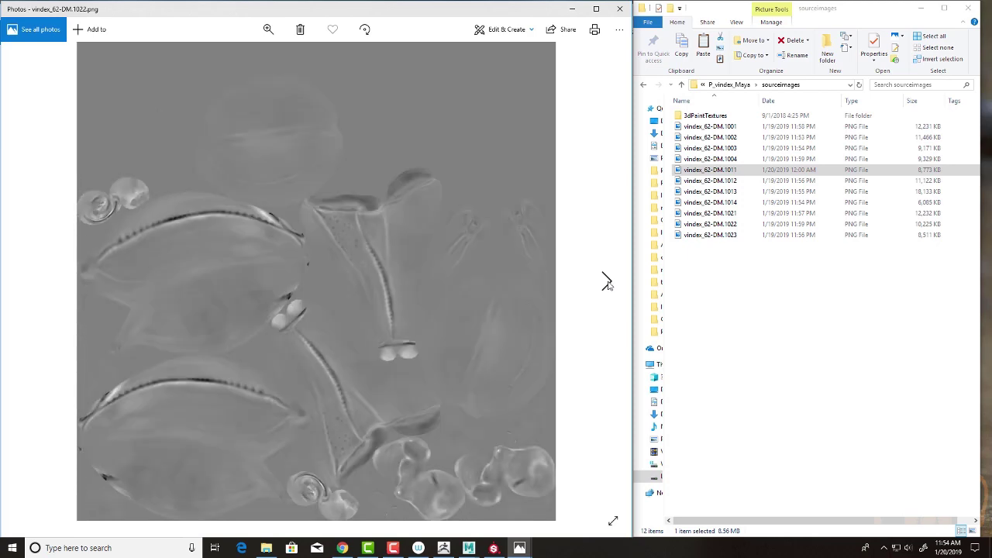
{"action": "left_click", "coordinate": [608, 284]}
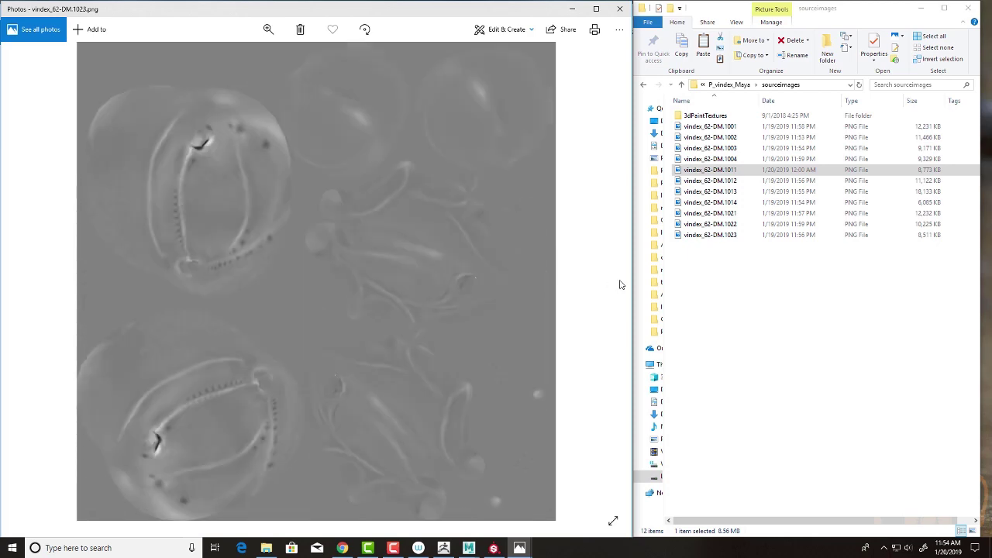
Step back through the tiles to 1011, then select vindex_62-DM.1001 in Explorer.
{"action": "left_click", "coordinate": [26, 281]}
{"action": "left_click", "coordinate": [25, 280]}
{"action": "left_click", "coordinate": [25, 281]}
{"action": "left_click", "coordinate": [25, 280]}
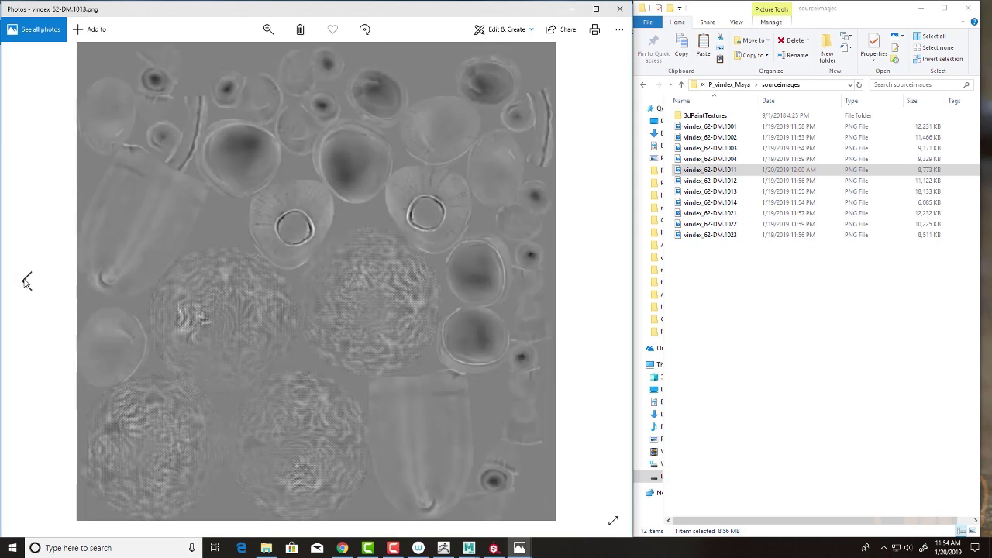
{"action": "left_click", "coordinate": [26, 280]}
{"action": "left_click", "coordinate": [25, 280]}
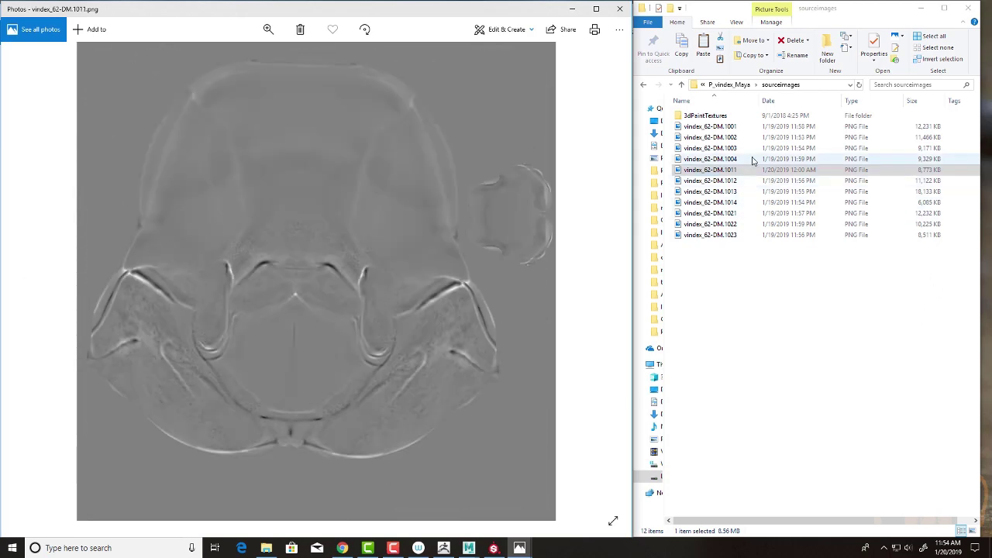
{"action": "left_click", "coordinate": [718, 126]}
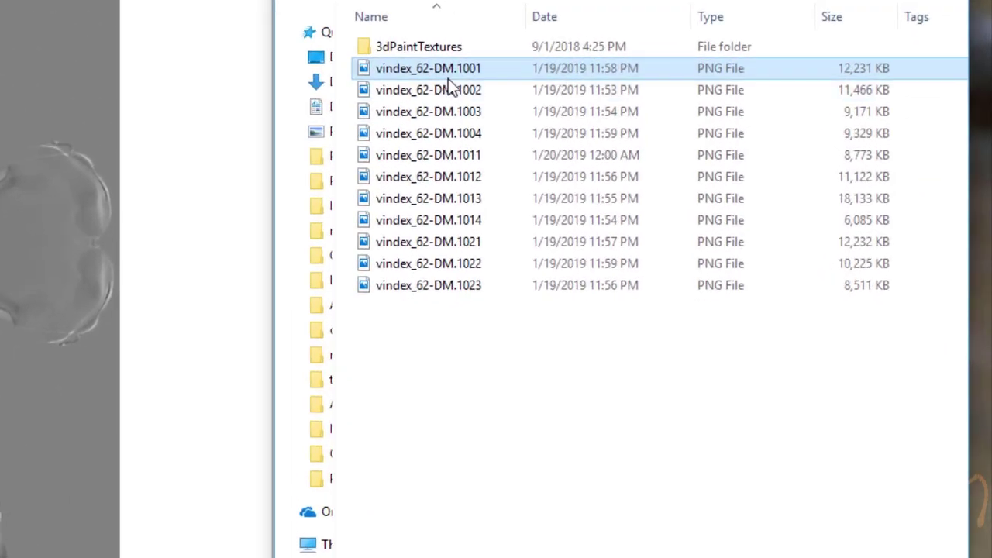
{"action": "mouse_move", "coordinate": [420, 78]}
{"action": "mouse_move", "coordinate": [461, 72]}
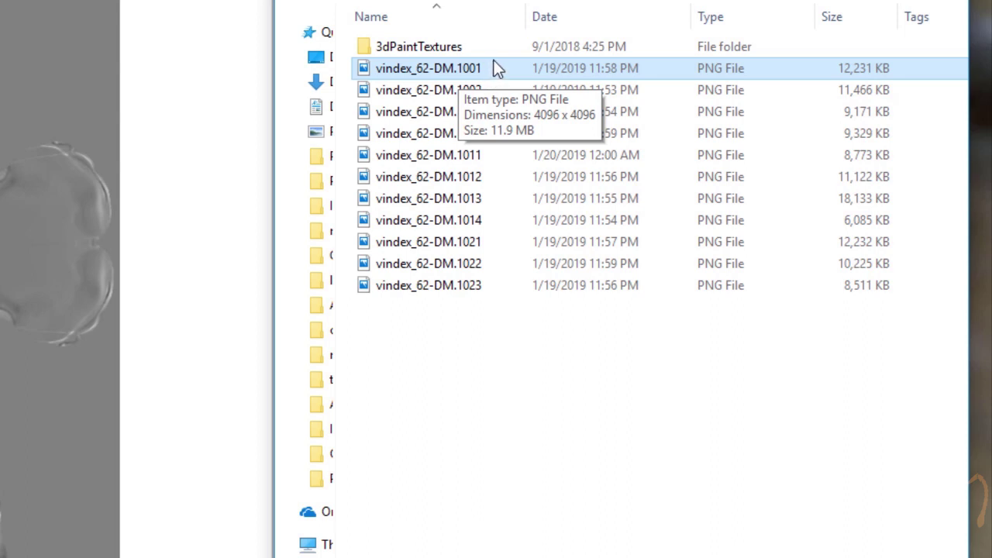
{"action": "left_click", "coordinate": [463, 94]}
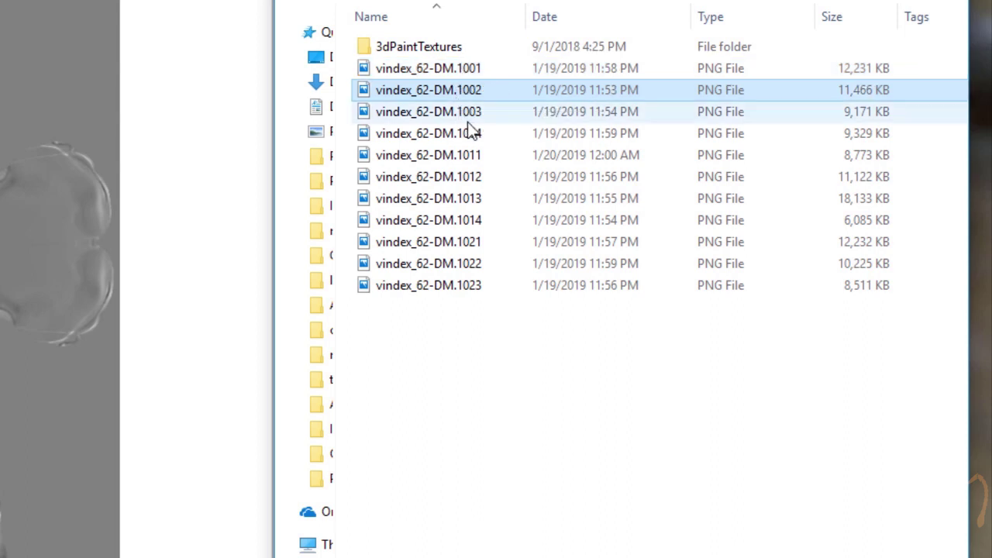
{"action": "left_click", "coordinate": [467, 118]}
{"action": "left_click", "coordinate": [466, 130]}
{"action": "left_click", "coordinate": [470, 156]}
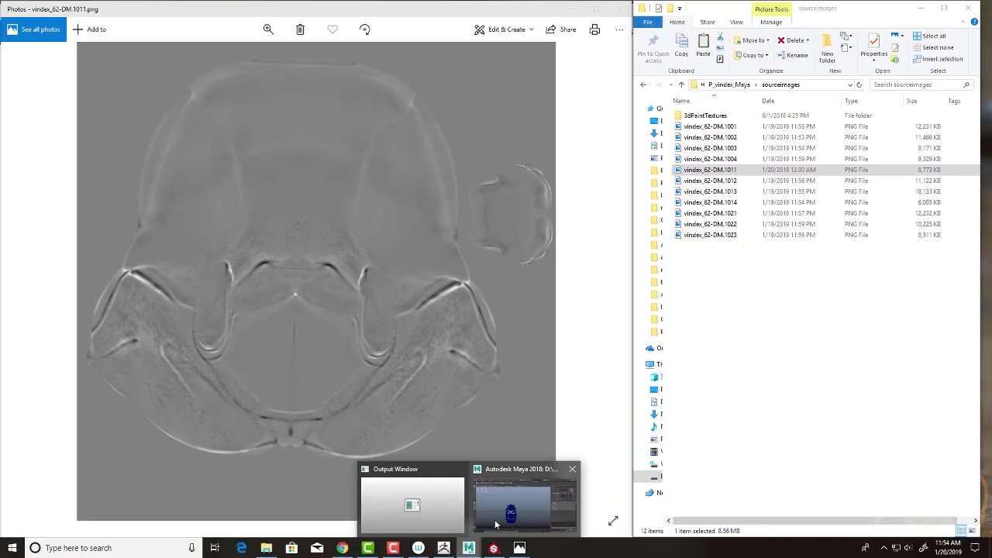
{"action": "left_click", "coordinate": [523, 505]}
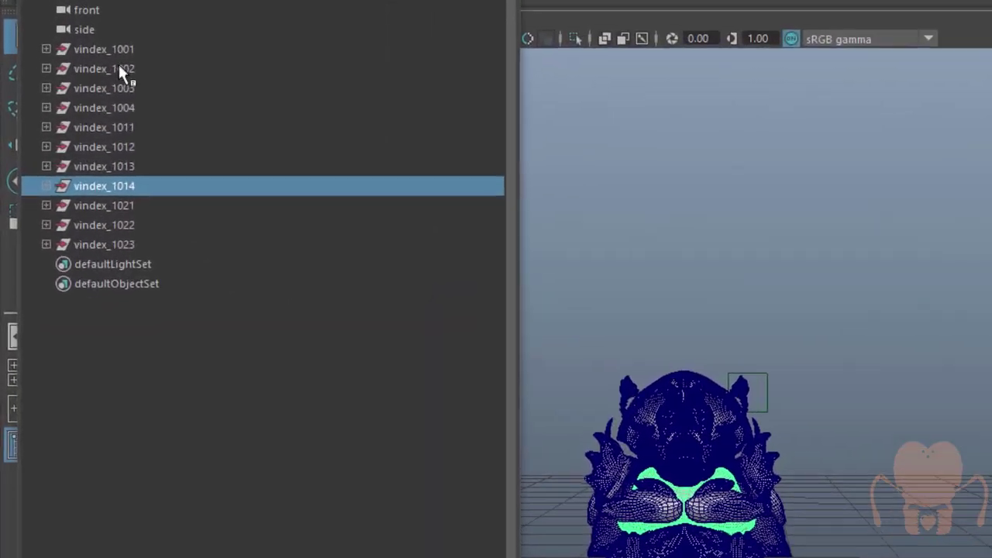
{"action": "left_click", "coordinate": [70, 92]}
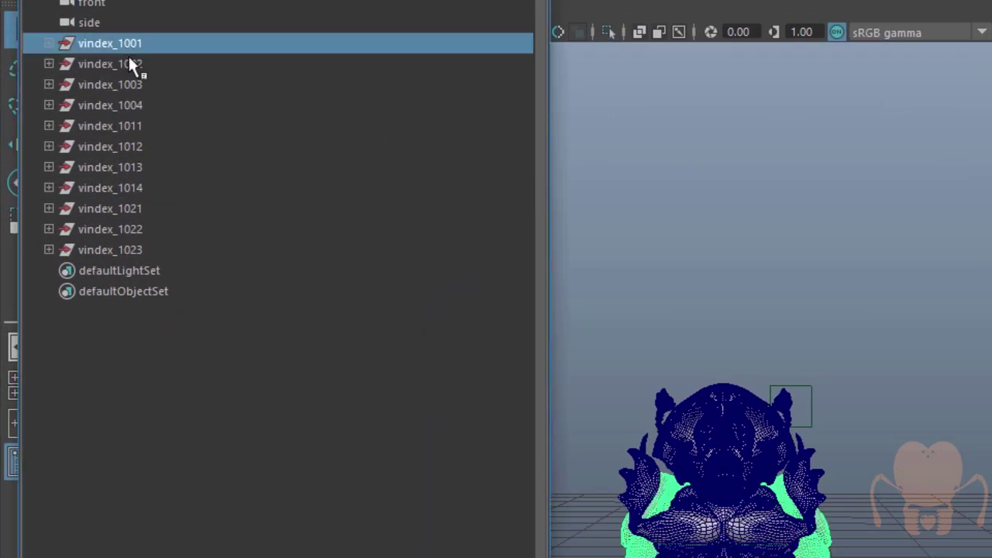
{"action": "left_click", "coordinate": [75, 102]}
{"action": "left_click", "coordinate": [138, 82]}
{"action": "left_click", "coordinate": [141, 102]}
{"action": "left_click", "coordinate": [143, 124]}
{"action": "left_click", "coordinate": [145, 145]}
{"action": "left_click", "coordinate": [148, 167]}
{"action": "left_click", "coordinate": [149, 187]}
{"action": "left_click", "coordinate": [155, 208]}
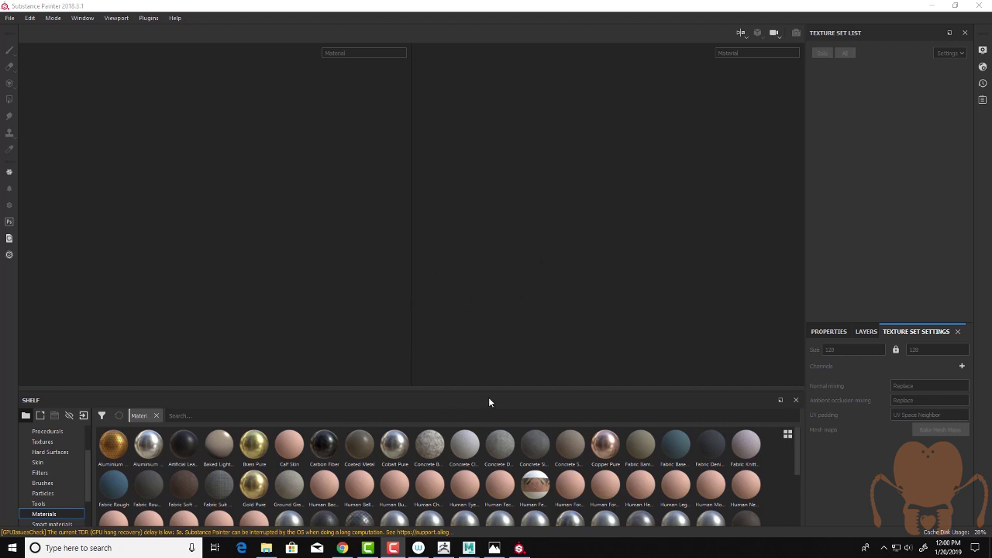
Switch from the empty Substance Painter project back to the beetle sculpt in ZBrush.
{"action": "left_click", "coordinate": [419, 548]}
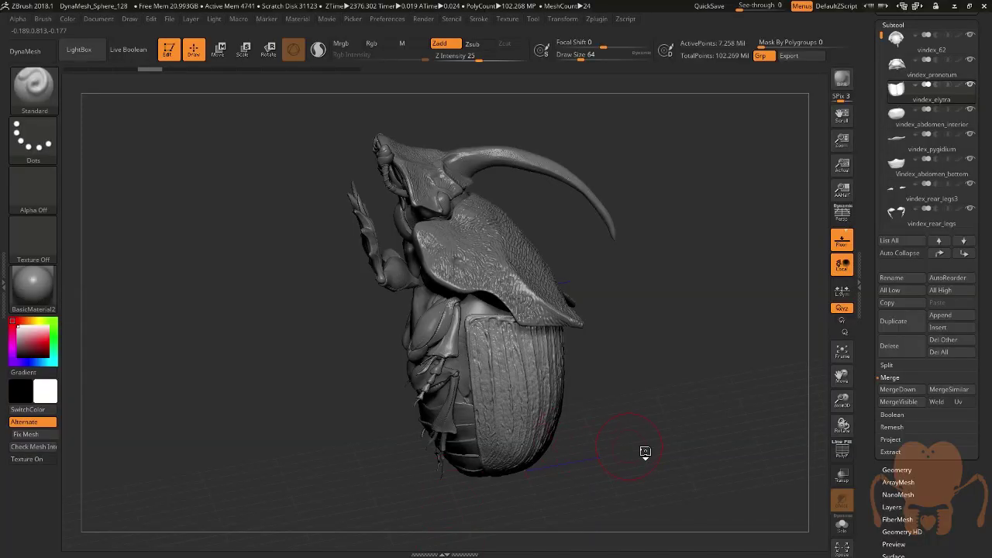
{"action": "left_click_drag", "start_coordinate": [646, 452], "coordinate": [665, 456]}
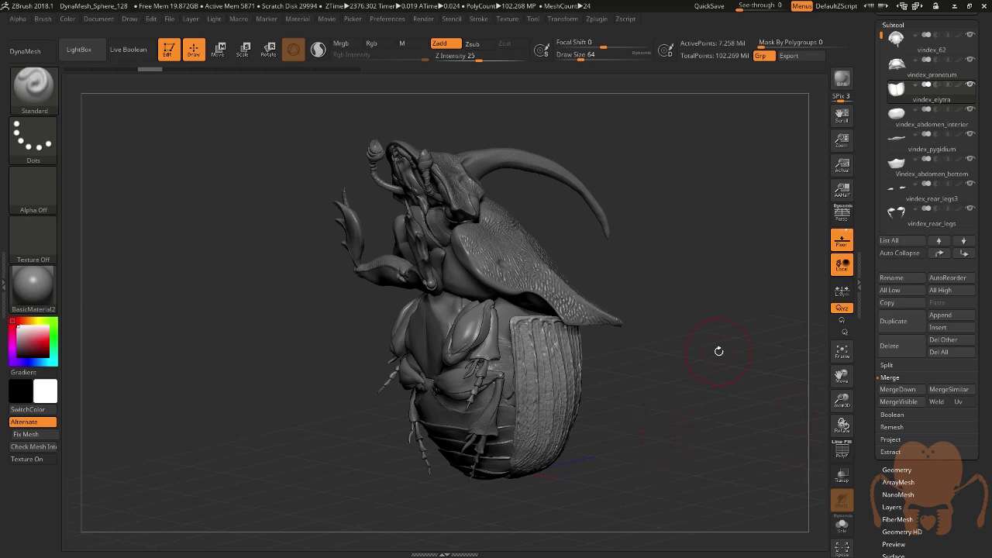
{"action": "left_click_drag", "start_coordinate": [709, 328], "coordinate": [635, 217]}
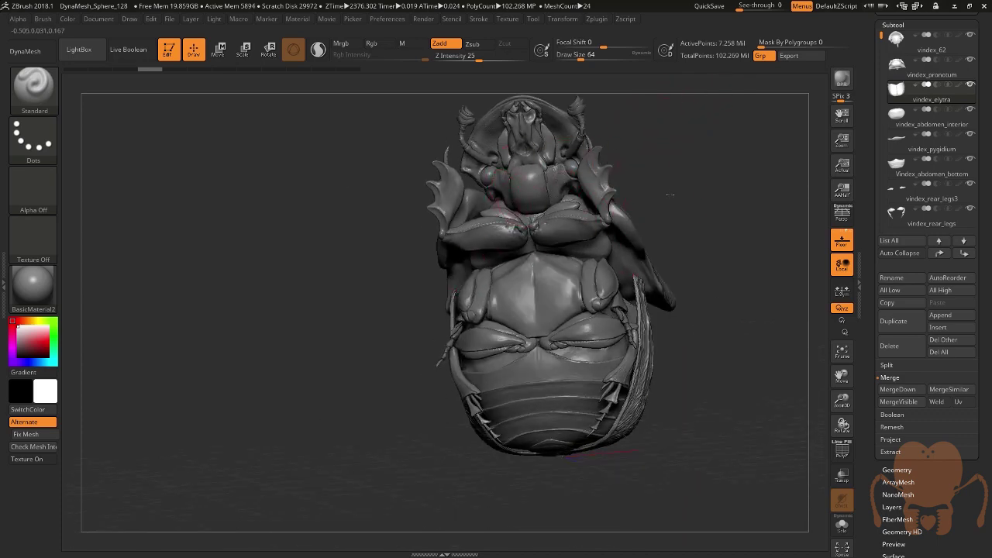
{"action": "left_click_drag", "start_coordinate": [677, 191], "coordinate": [575, 182]}
{"action": "left_click_drag", "start_coordinate": [704, 167], "coordinate": [690, 124]}
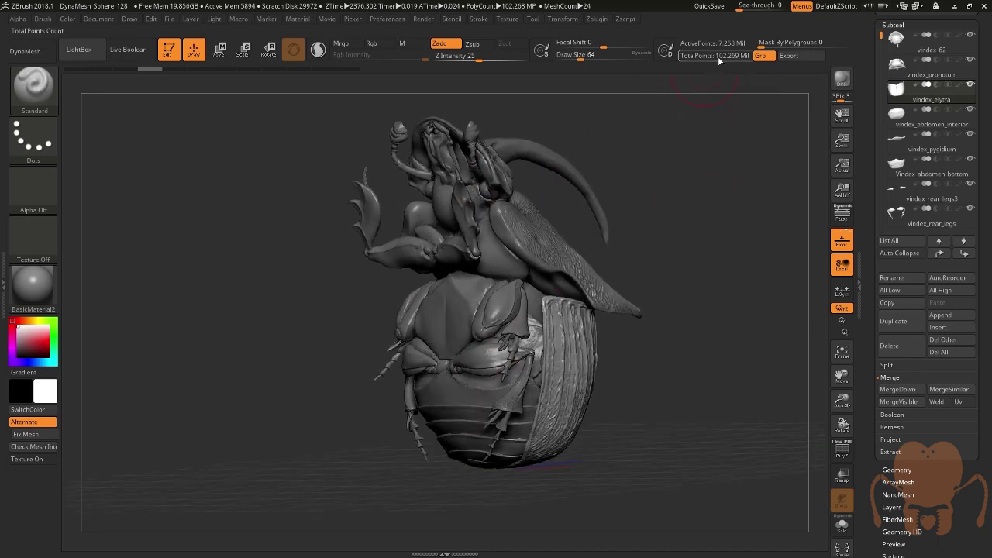
{"action": "left_click_drag", "start_coordinate": [716, 145], "coordinate": [703, 195]}
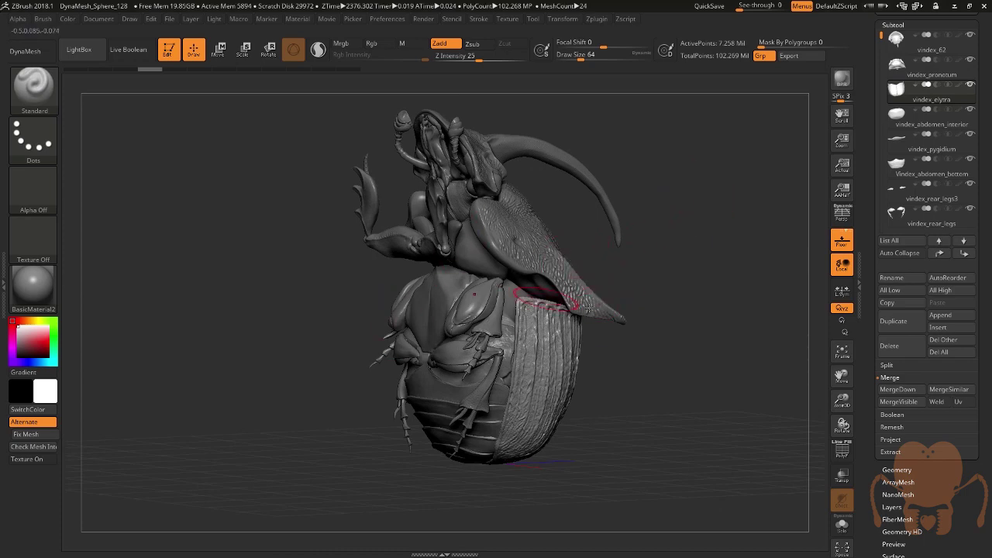
{"action": "left_click_drag", "start_coordinate": [671, 312], "coordinate": [725, 244]}
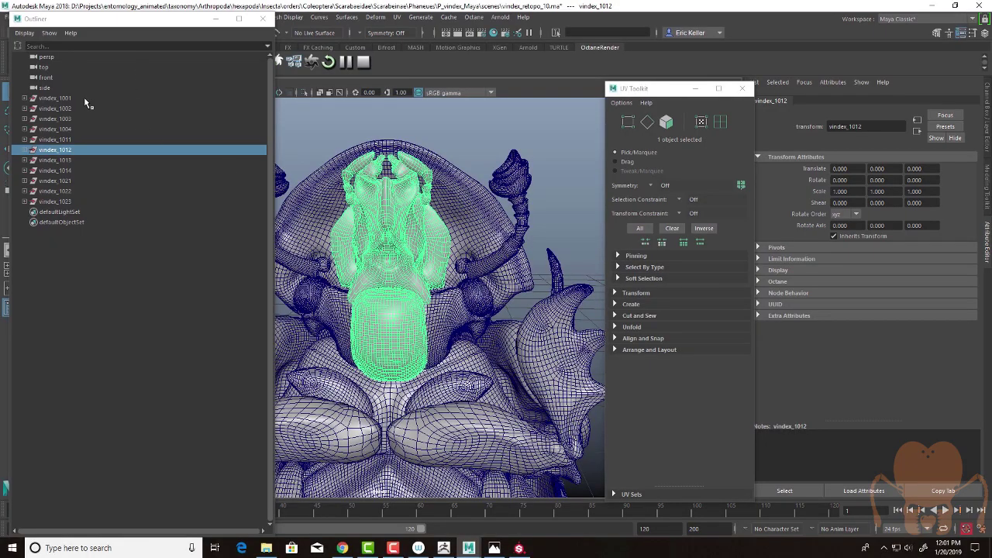
Check parts vindex_1001–1004 in the Outliner, then select the lower-body group vindex_1011 and open the File menu.
{"action": "left_click", "coordinate": [75, 99]}
{"action": "left_click", "coordinate": [72, 108]}
{"action": "left_click", "coordinate": [71, 116]}
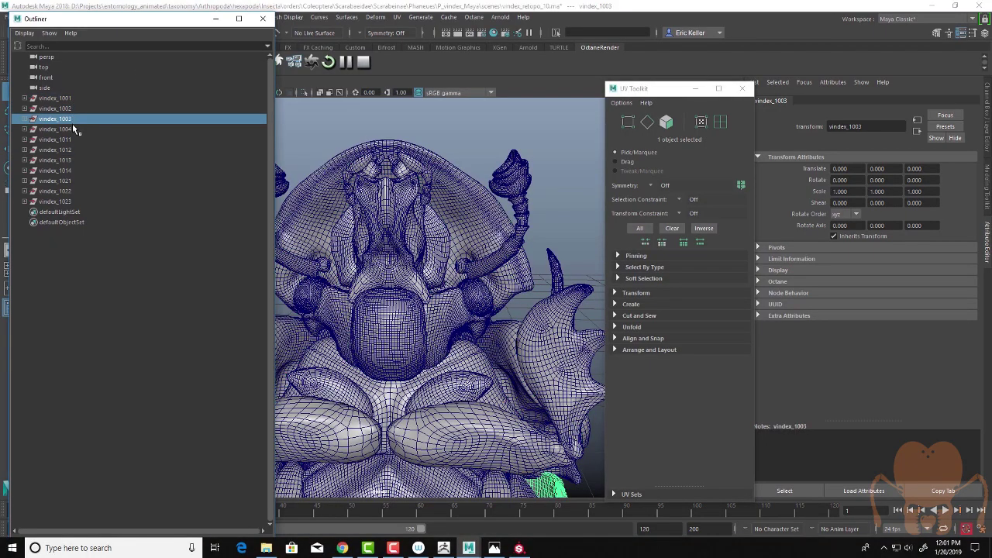
{"action": "left_click_drag", "start_coordinate": [120, 20], "coordinate": [166, 20]}
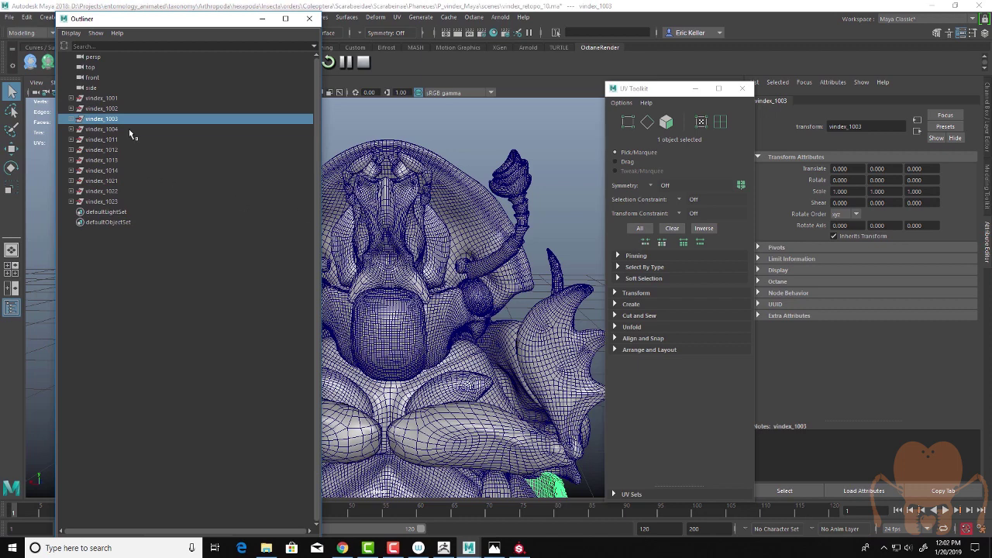
{"action": "left_click", "coordinate": [117, 98]}
{"action": "left_click", "coordinate": [113, 108]}
{"action": "left_click", "coordinate": [109, 119]}
{"action": "left_click", "coordinate": [108, 129]}
{"action": "left_click", "coordinate": [109, 140]}
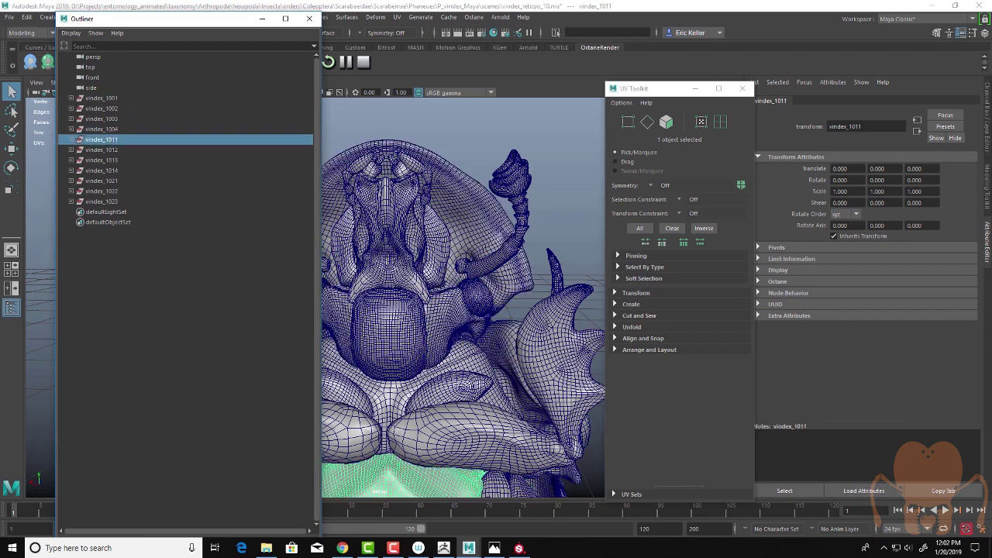
{"action": "left_click", "coordinate": [9, 17]}
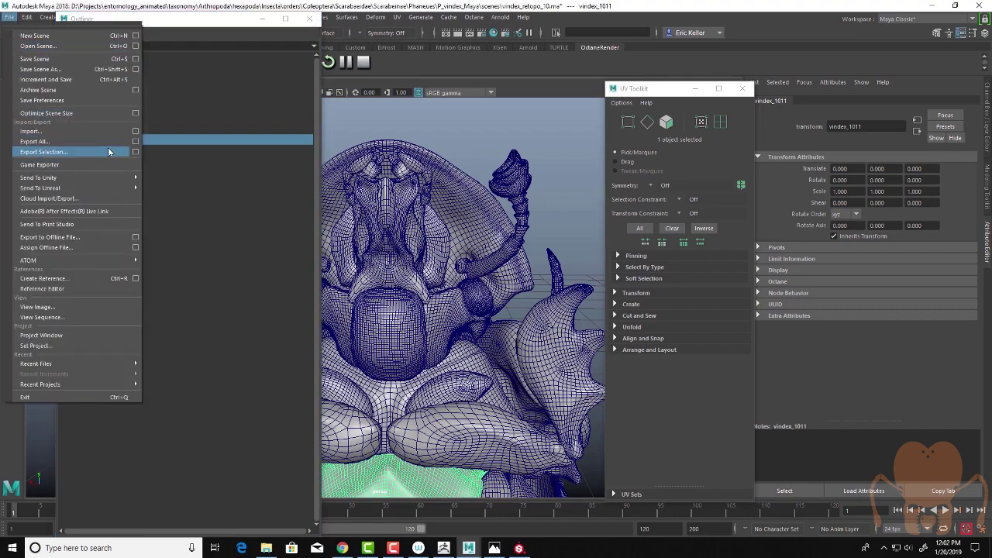
Set the Export Selection file type to OBJexport.
{"action": "left_click", "coordinate": [135, 153]}
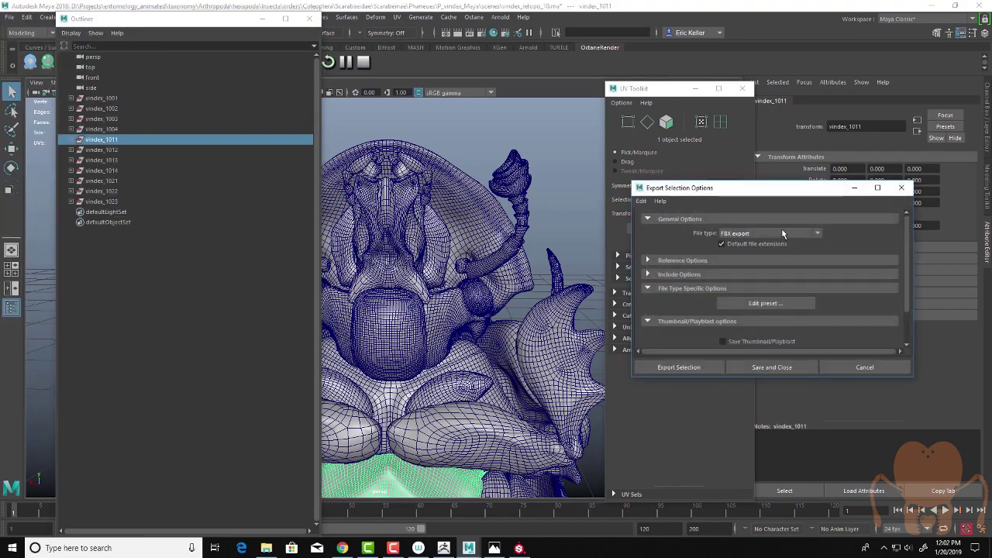
{"action": "left_click", "coordinate": [782, 232]}
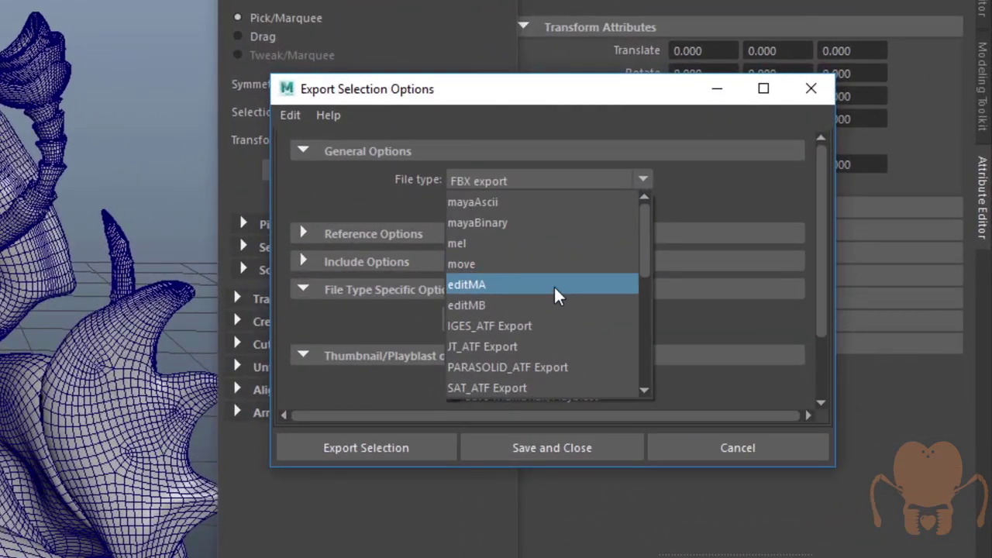
{"action": "scroll", "coordinate": [556, 303], "scroll_direction": "down", "scroll_amount": 5}
{"action": "scroll", "coordinate": [551, 332], "scroll_direction": "down", "scroll_amount": 1}
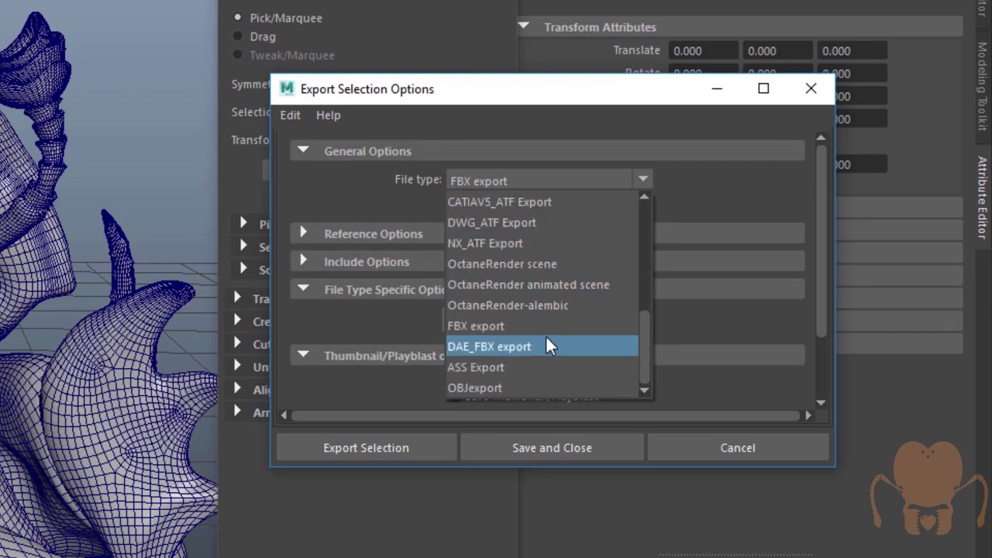
{"action": "left_click", "coordinate": [504, 385]}
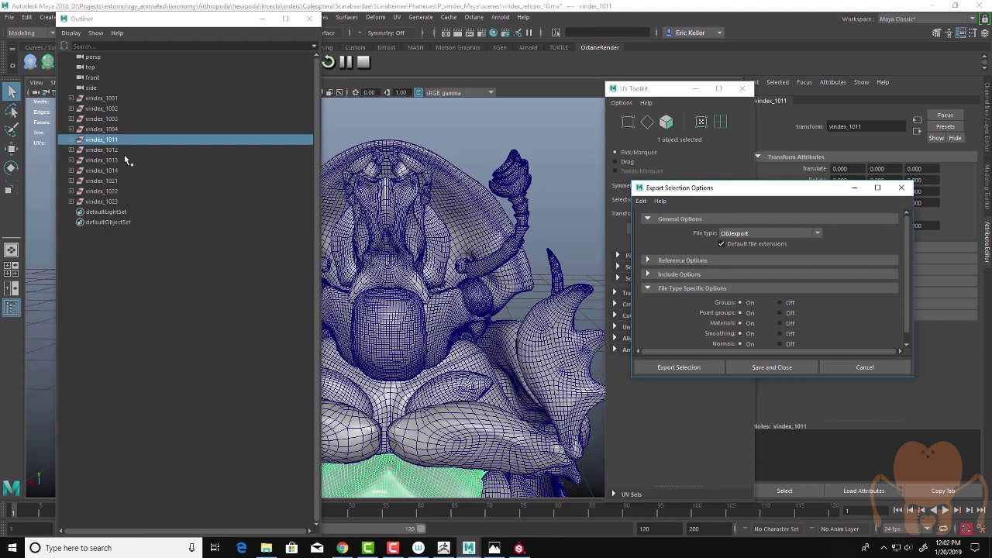
Expand vindex_1012 to locate its mouth_1–3 and mandible meshes, then reselect the group.
{"action": "left_click", "coordinate": [118, 150]}
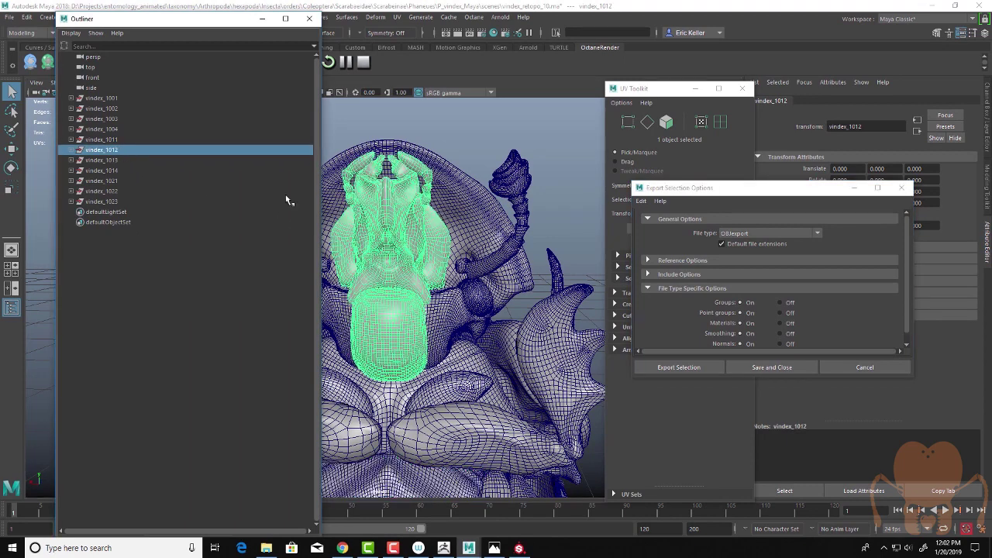
{"action": "left_click", "coordinate": [71, 149]}
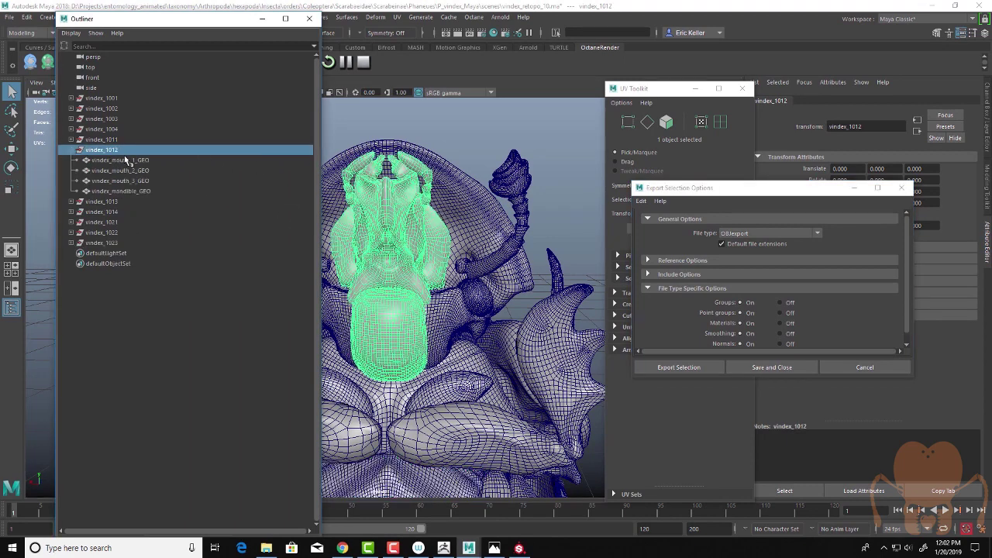
{"action": "left_click", "coordinate": [126, 160]}
{"action": "left_click", "coordinate": [140, 171]}
{"action": "left_click", "coordinate": [140, 182]}
{"action": "left_click", "coordinate": [140, 189]}
{"action": "left_click", "coordinate": [125, 150]}
In ZBrush, solo the vindex_mouth_1 subtool and make vindex_mandible visible again.
{"action": "left_click", "coordinate": [444, 551]}
{"action": "left_click_drag", "start_coordinate": [724, 269], "coordinate": [741, 262]}
{"action": "scroll", "coordinate": [871, 172], "scroll_direction": "up", "scroll_amount": 2}
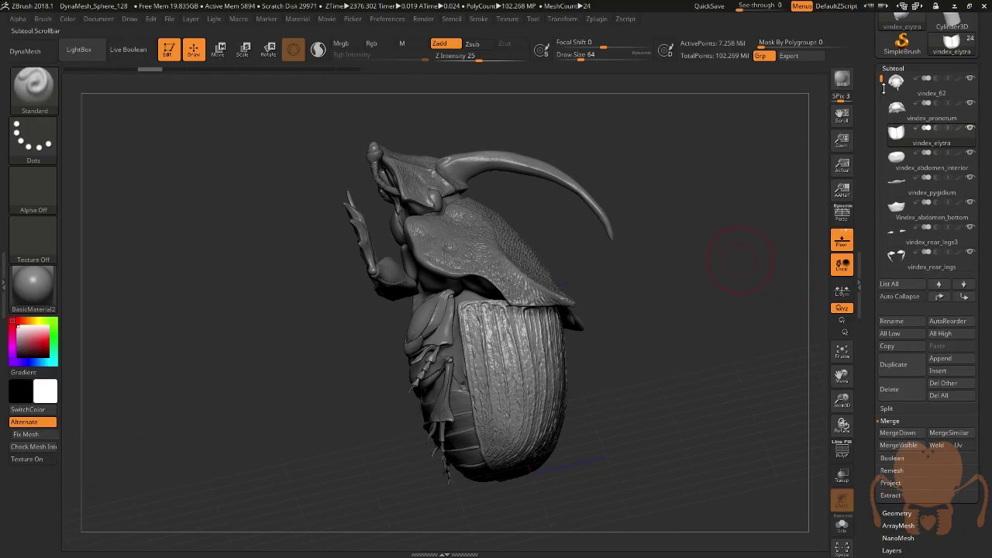
{"action": "left_click_drag", "start_coordinate": [882, 78], "coordinate": [884, 172]}
{"action": "left_click", "coordinate": [928, 116]}
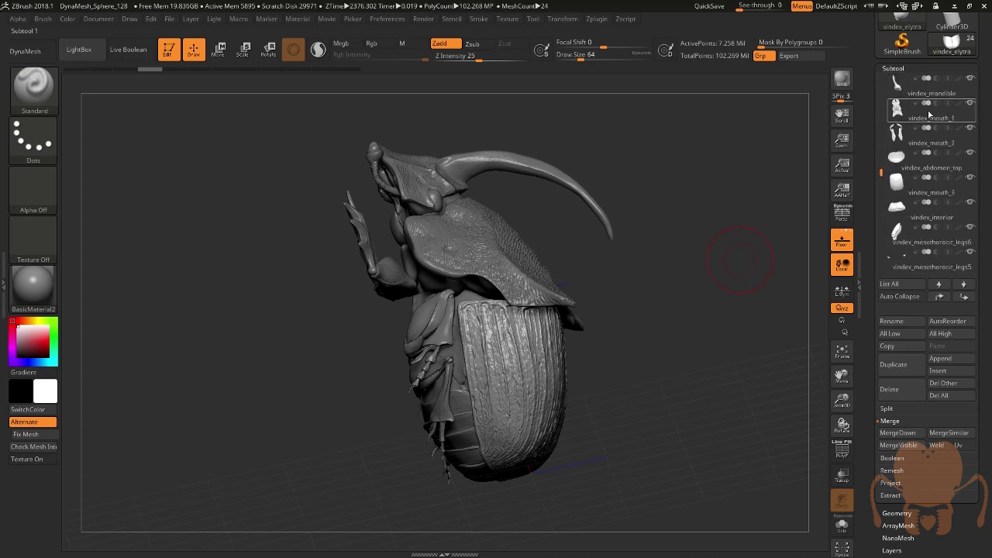
{"action": "left_click", "coordinate": [971, 107]}
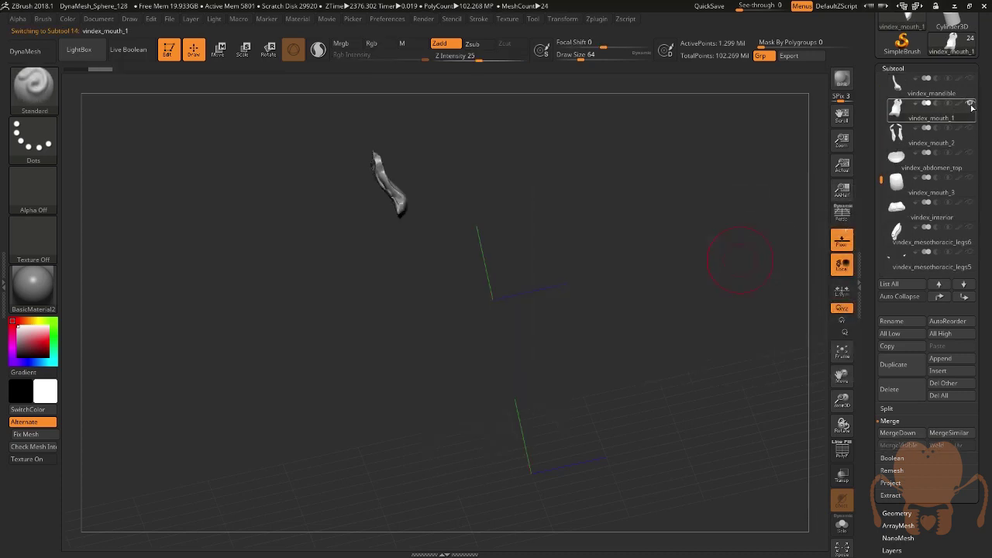
{"action": "left_click_drag", "start_coordinate": [871, 127], "coordinate": [871, 186]}
{"action": "left_click", "coordinate": [972, 138]}
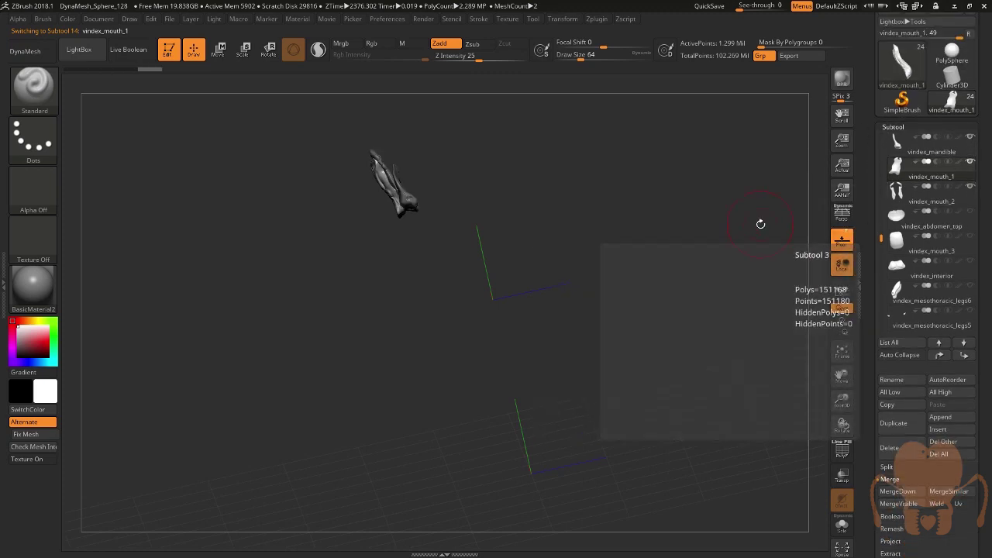
Frame the visible mouth parts and snap them to a straight front view.
{"action": "left_click", "coordinate": [843, 354]}
{"action": "left_click_drag", "start_coordinate": [876, 238], "coordinate": [879, 277]}
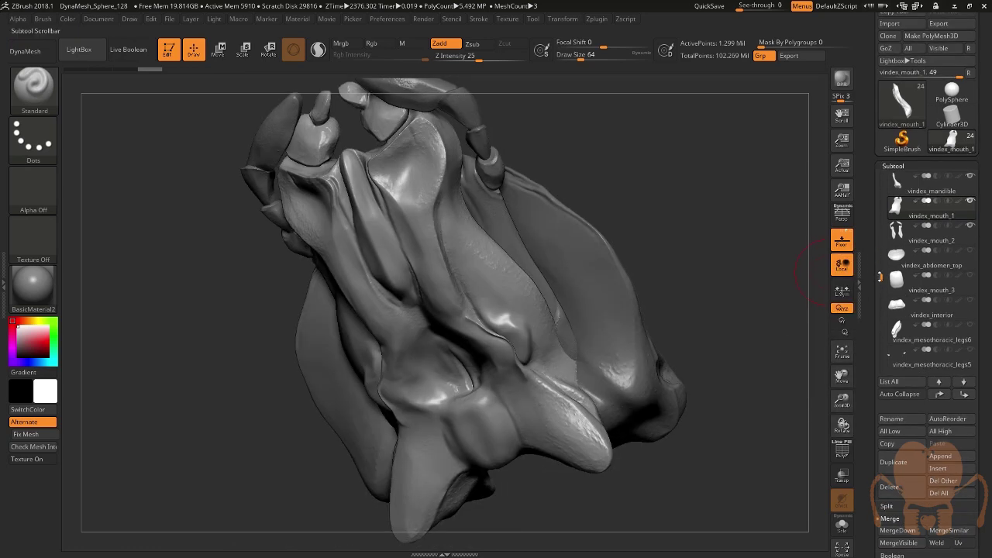
{"action": "scroll", "coordinate": [971, 231], "scroll_direction": "up", "scroll_amount": 3}
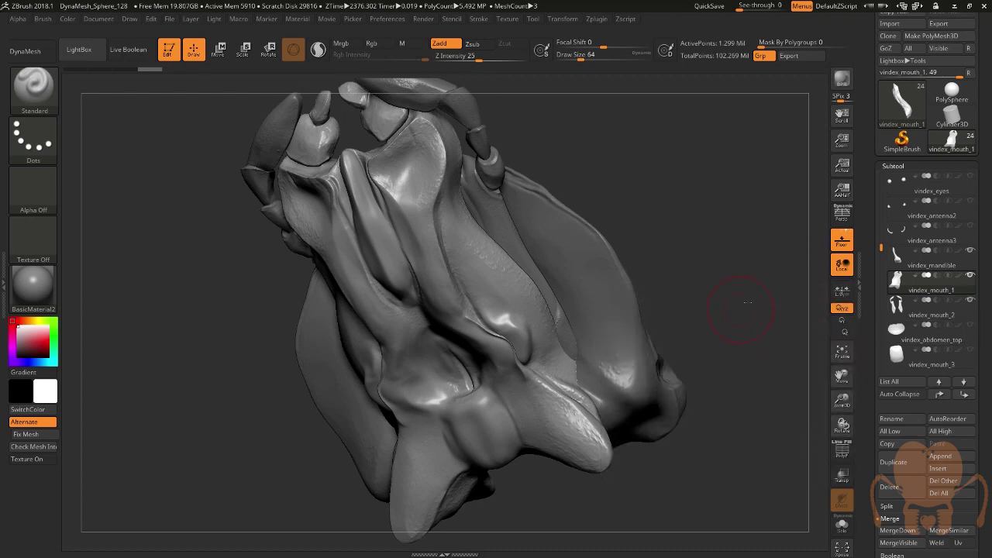
{"action": "left_click_drag", "start_coordinate": [749, 299], "coordinate": [806, 310]}
{"action": "left_click_drag", "start_coordinate": [876, 255], "coordinate": [897, 14]}
{"action": "left_click_drag", "start_coordinate": [670, 271], "coordinate": [716, 317], "text": "shift"}
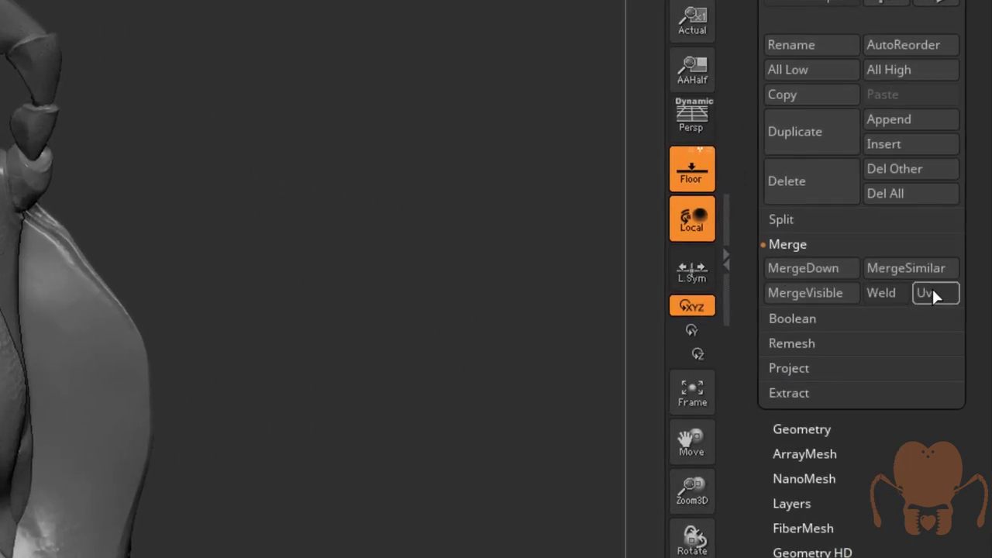
Merge the visible subtools with UVs kept into Merged_vindex_mouth_1, then inspect it in three-quarter view.
{"action": "left_click", "coordinate": [932, 288]}
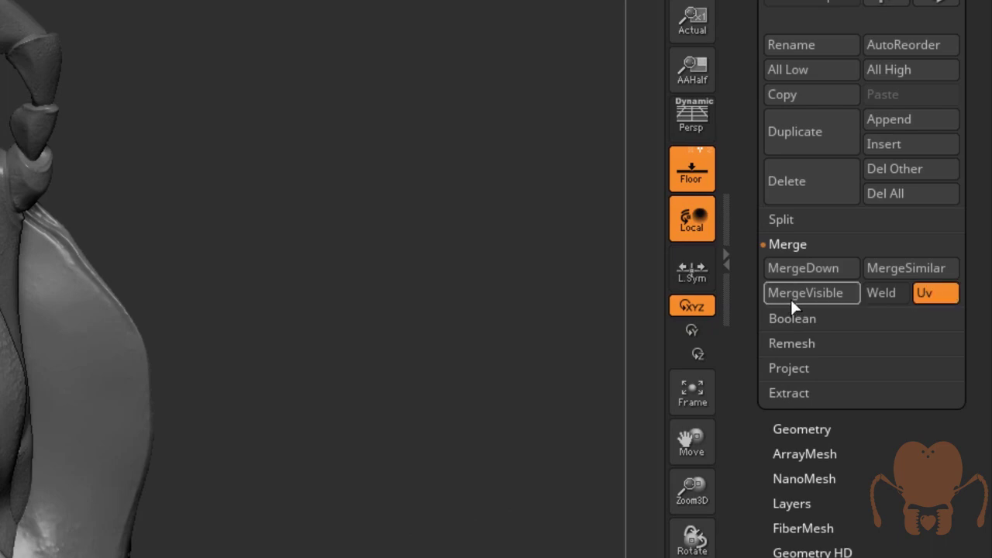
{"action": "left_click", "coordinate": [793, 294]}
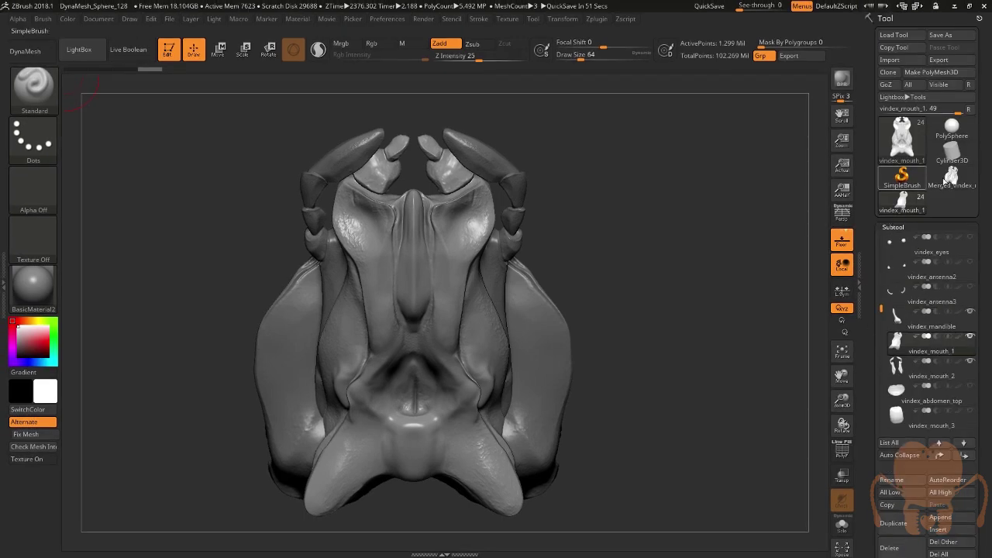
{"action": "left_click", "coordinate": [952, 176]}
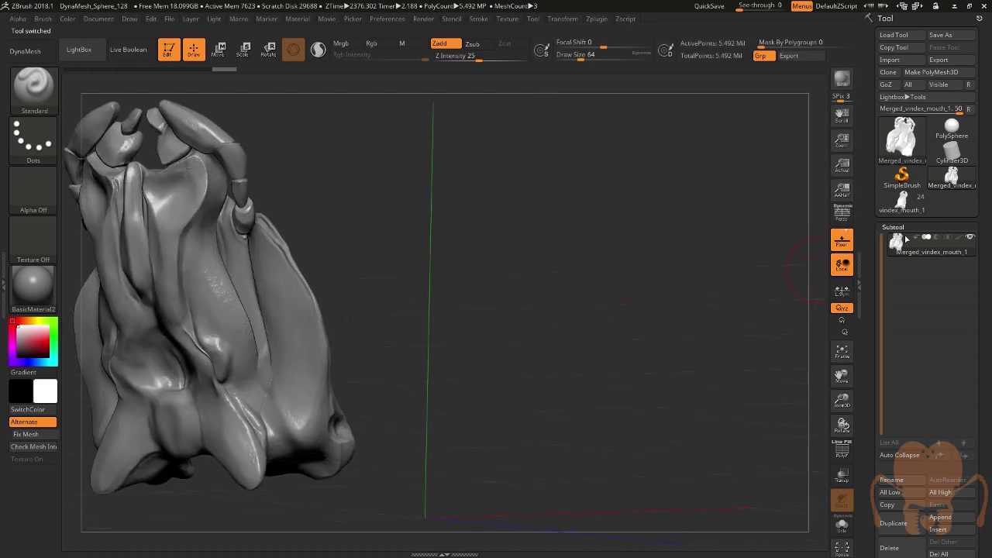
{"action": "left_click_drag", "start_coordinate": [473, 261], "coordinate": [676, 111]}
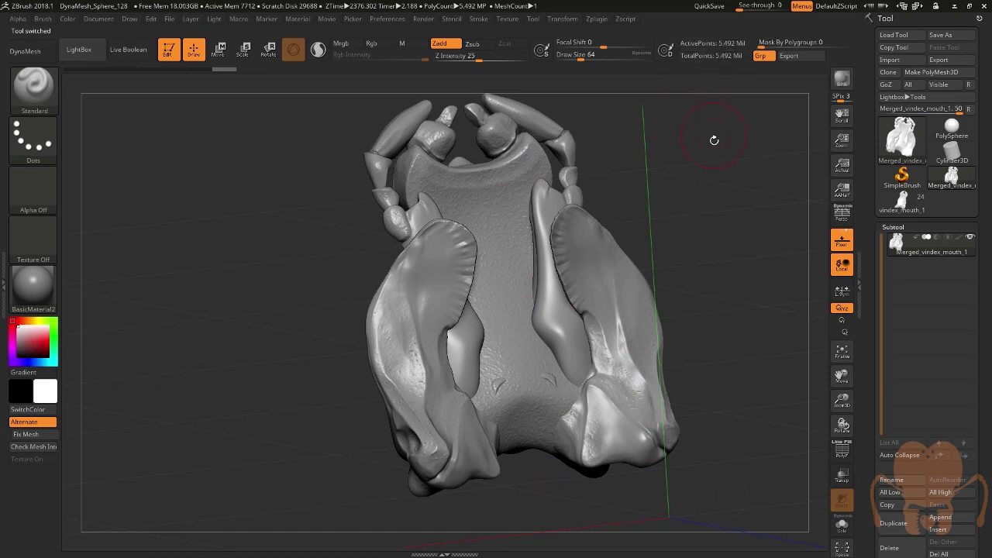
{"action": "left_click_drag", "start_coordinate": [708, 147], "coordinate": [641, 202]}
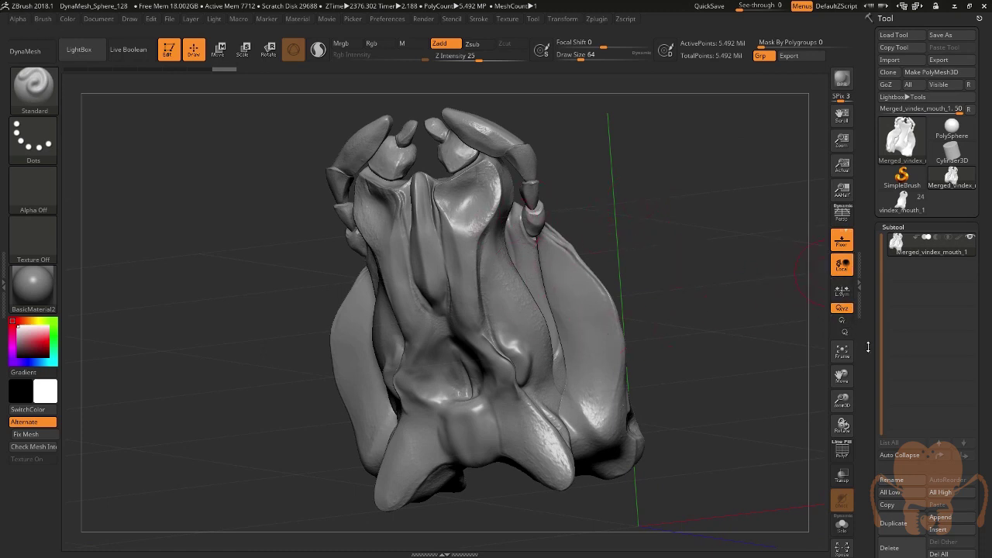
{"action": "left_click_drag", "start_coordinate": [867, 347], "coordinate": [870, 236]}
{"action": "left_click_drag", "start_coordinate": [721, 265], "coordinate": [670, 250]}
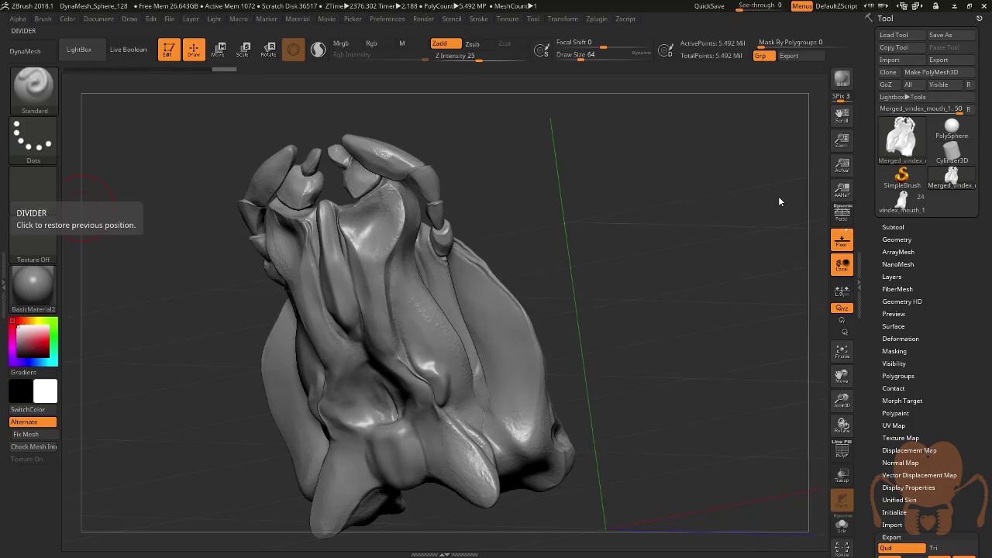
{"action": "left_click_drag", "start_coordinate": [778, 199], "coordinate": [743, 184]}
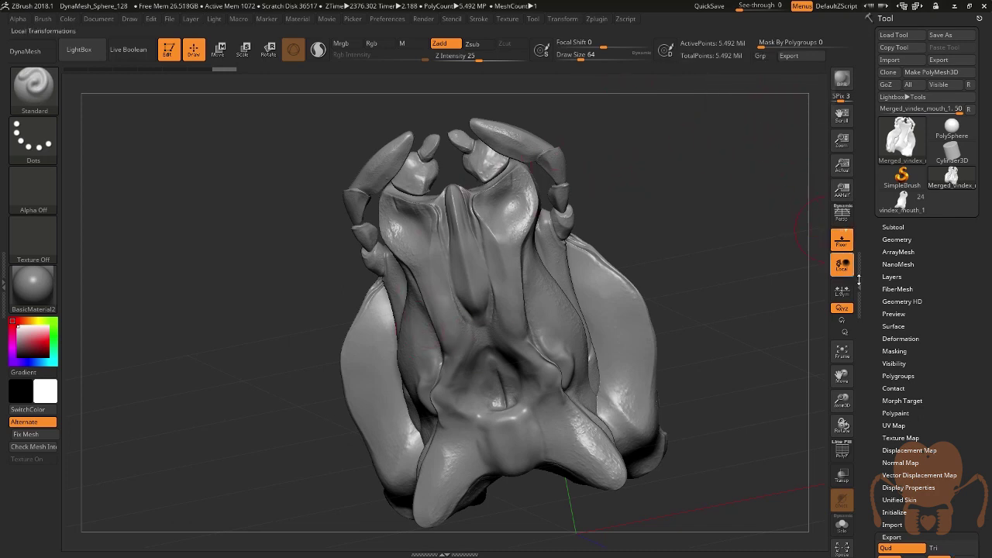
{"action": "scroll", "coordinate": [872, 311], "scroll_direction": "down", "scroll_amount": 5}
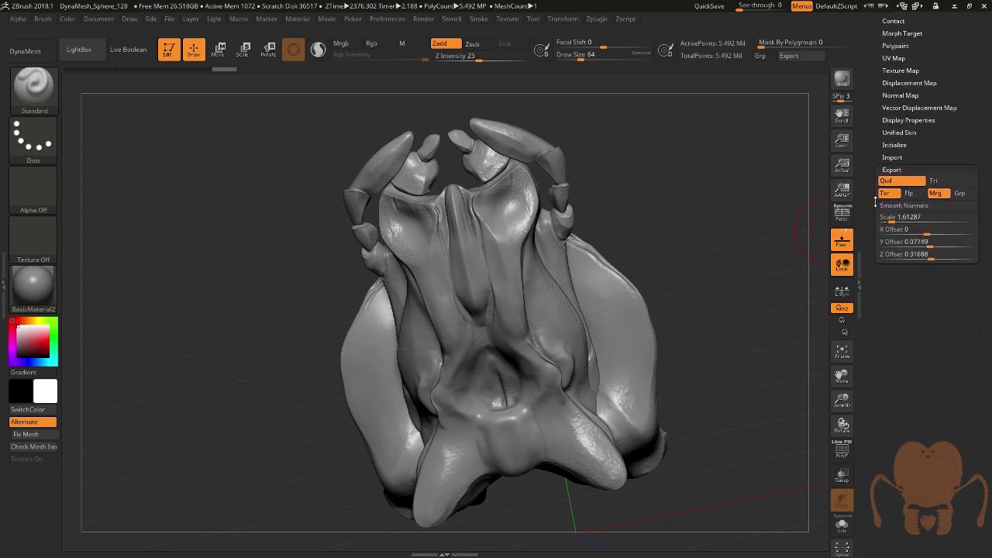
{"action": "left_click_drag", "start_coordinate": [898, 314], "coordinate": [900, 330]}
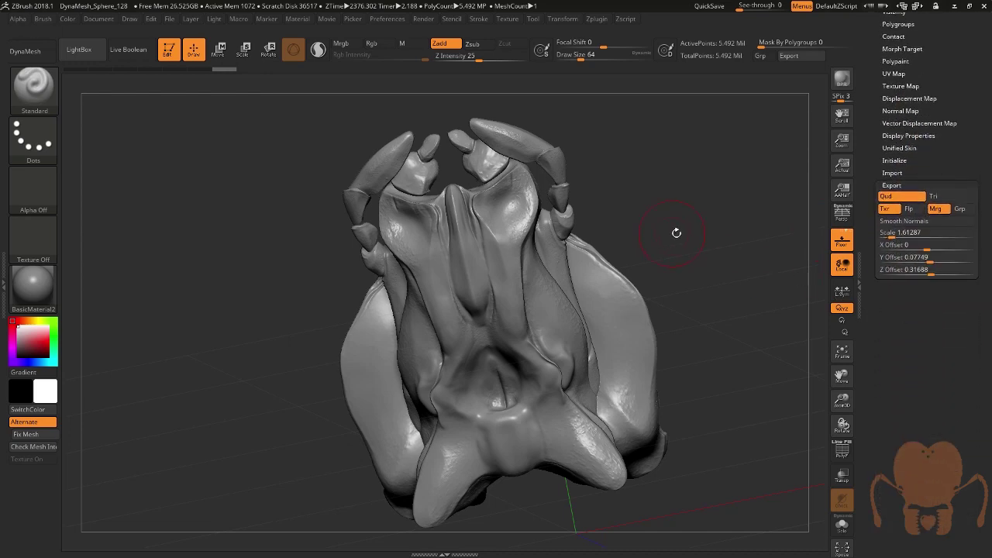
{"action": "scroll", "coordinate": [900, 225], "scroll_direction": "up", "scroll_amount": 1}
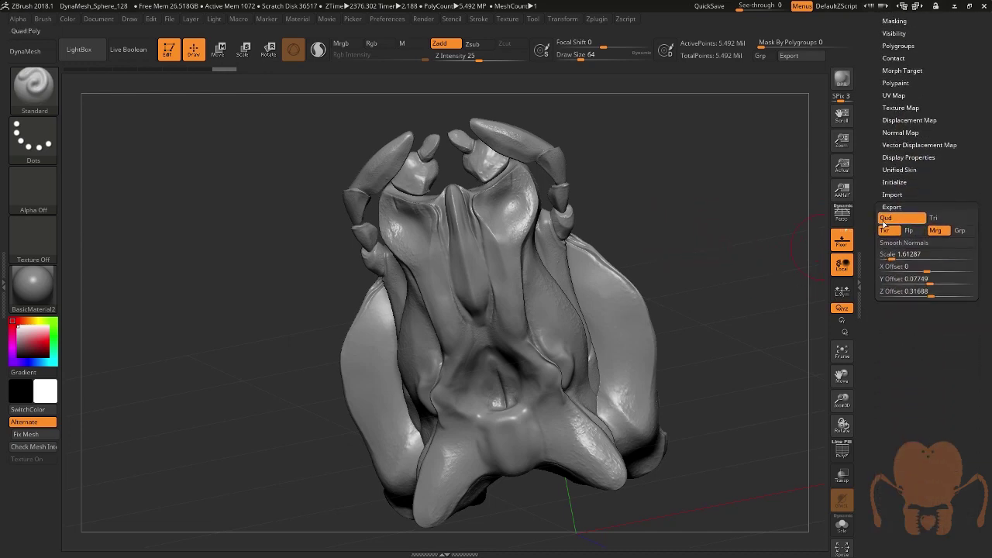
{"action": "left_click_drag", "start_coordinate": [946, 116], "coordinate": [950, 198]}
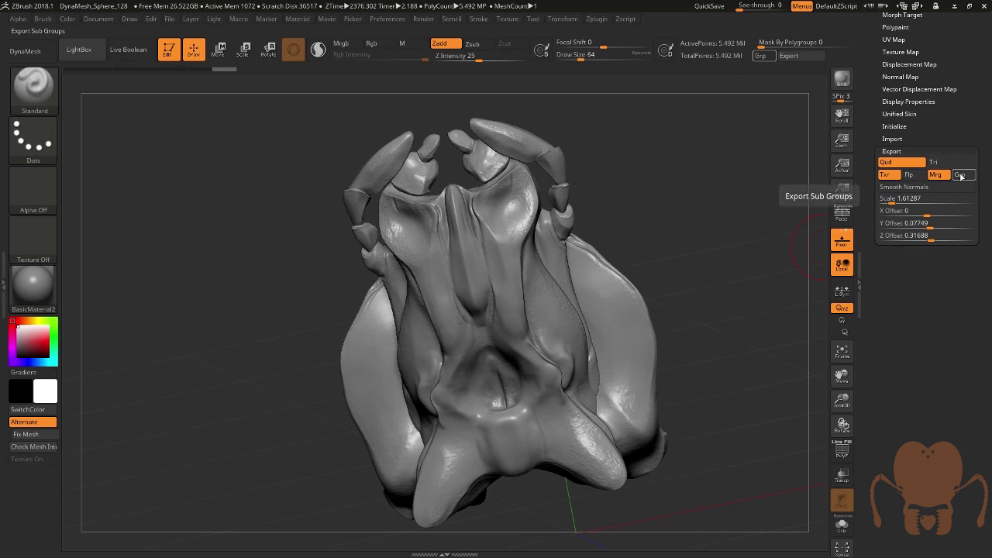
{"action": "scroll", "coordinate": [965, 210], "scroll_direction": "up", "scroll_amount": 7}
{"action": "scroll", "coordinate": [967, 208], "scroll_direction": "up", "scroll_amount": 7}
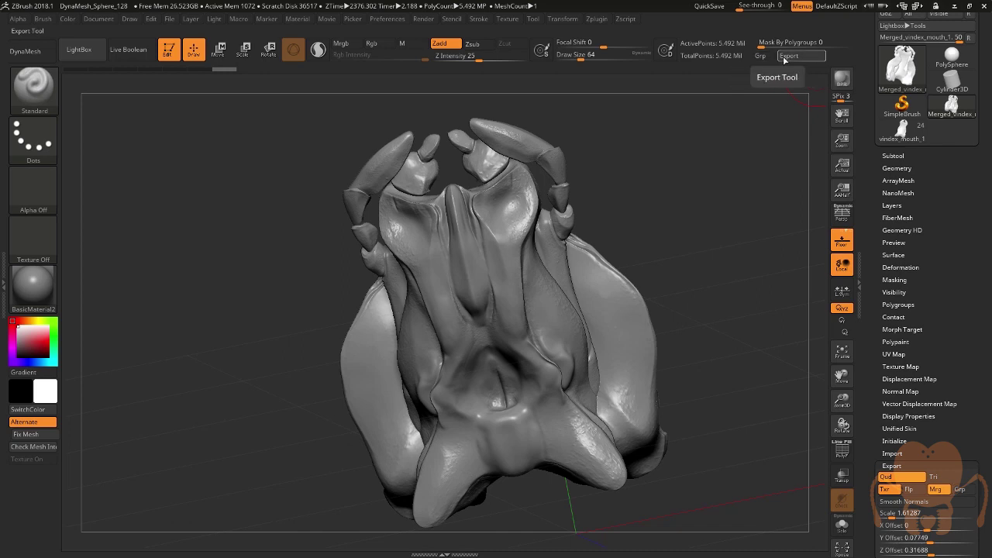
{"action": "scroll", "coordinate": [867, 93], "scroll_direction": "up", "scroll_amount": 4}
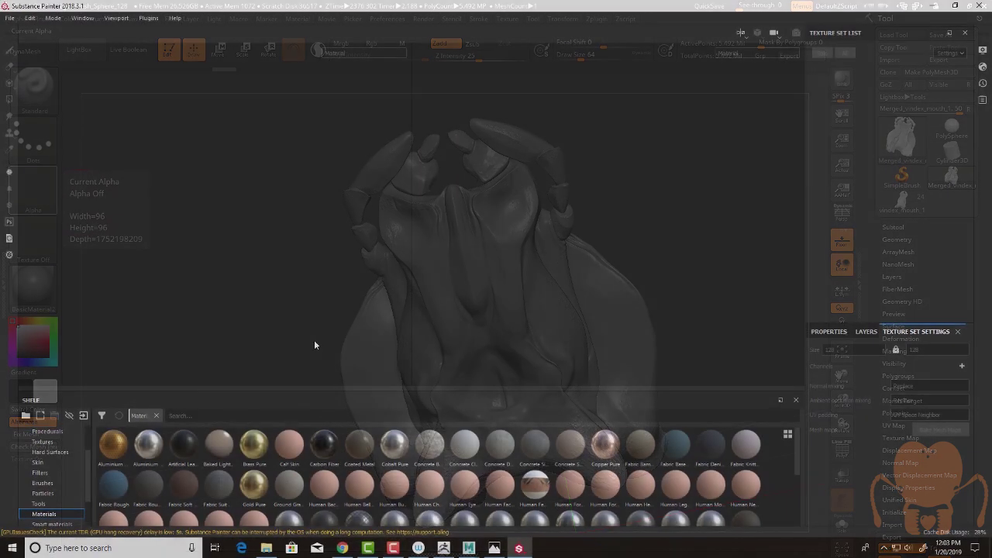
Create a new 4096-resolution project using meshes/vindex_1012_LO.obj as the mesh.
{"action": "left_click", "coordinate": [9, 18]}
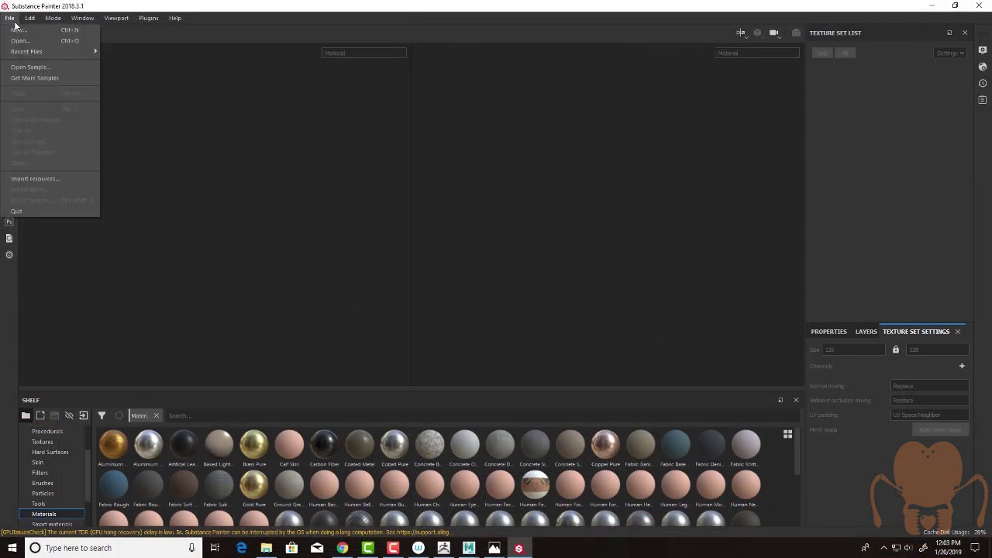
{"action": "left_click", "coordinate": [19, 30]}
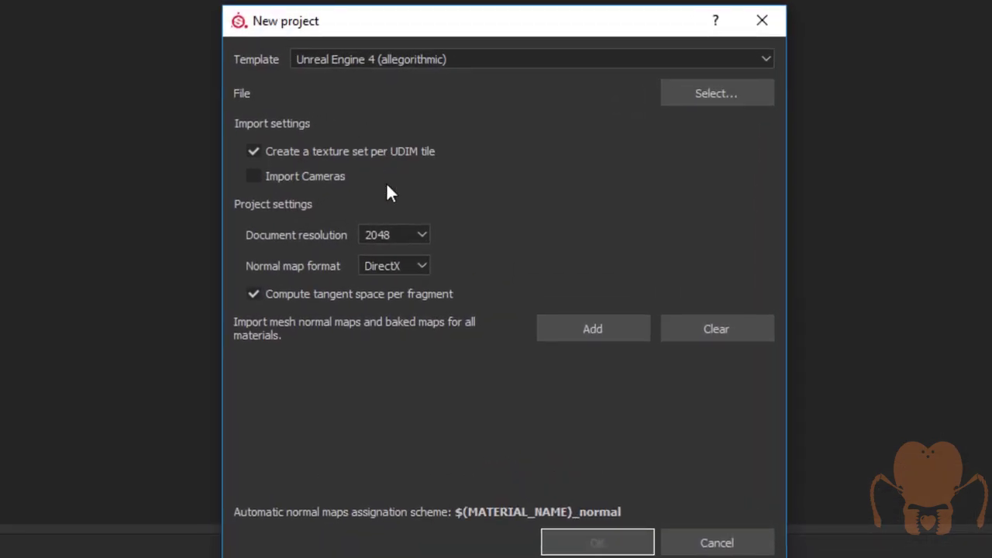
{"action": "left_click", "coordinate": [397, 234]}
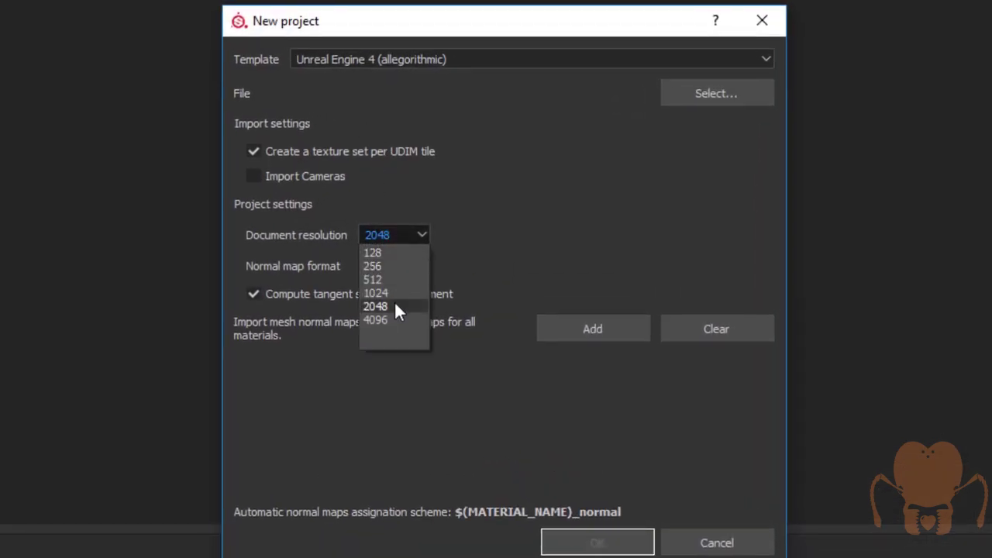
{"action": "left_click", "coordinate": [395, 321]}
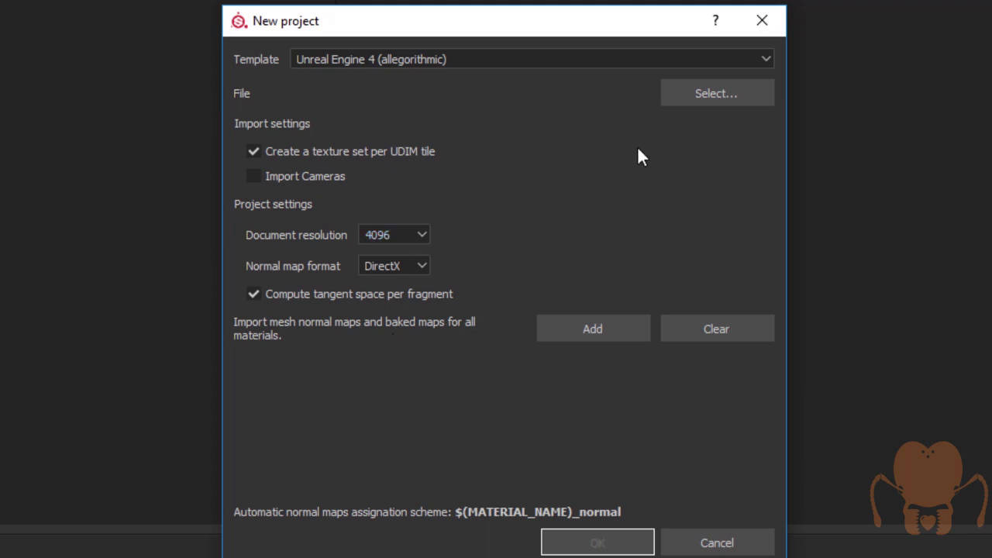
{"action": "left_click", "coordinate": [727, 94]}
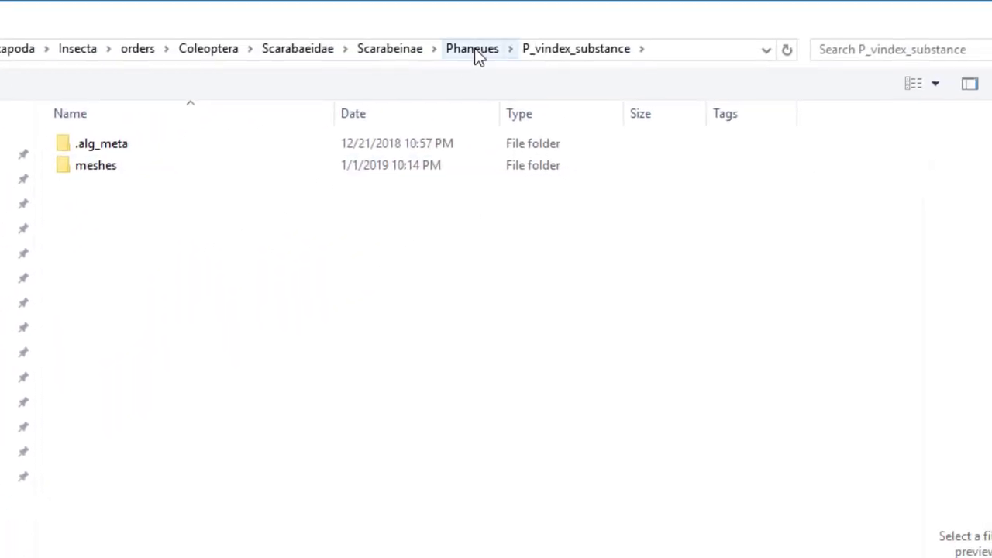
{"action": "double_click", "coordinate": [122, 166]}
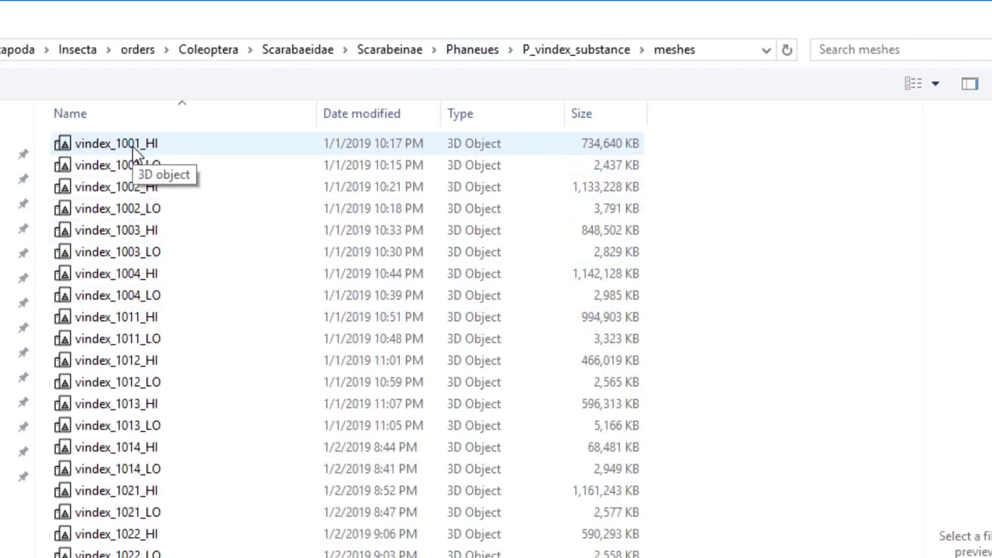
{"action": "left_click", "coordinate": [133, 165]}
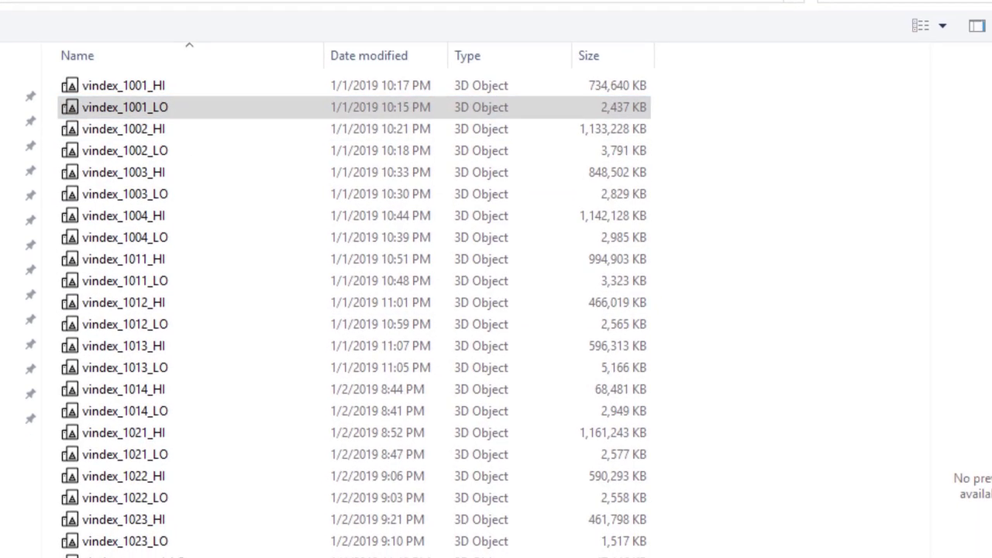
{"action": "left_click", "coordinate": [155, 326]}
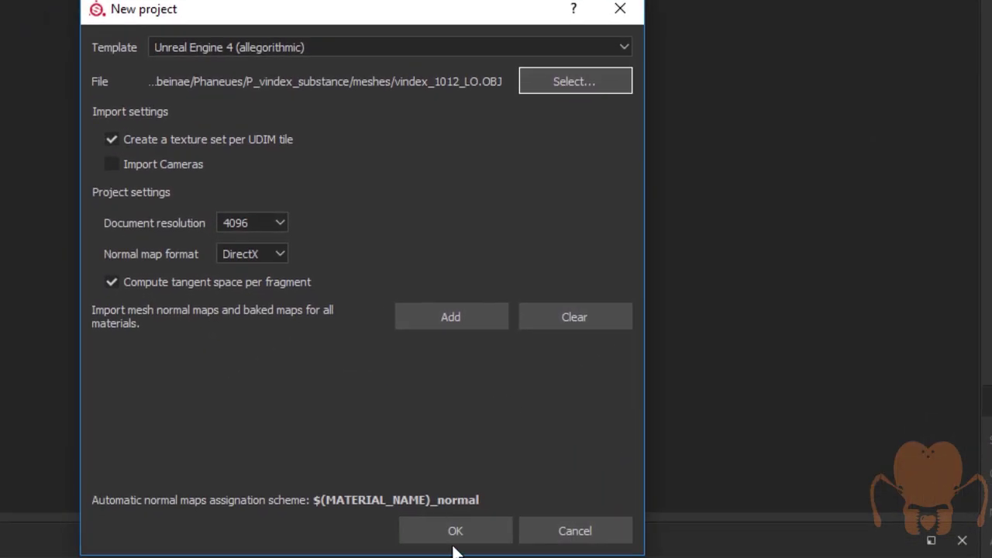
{"action": "left_click", "coordinate": [455, 543]}
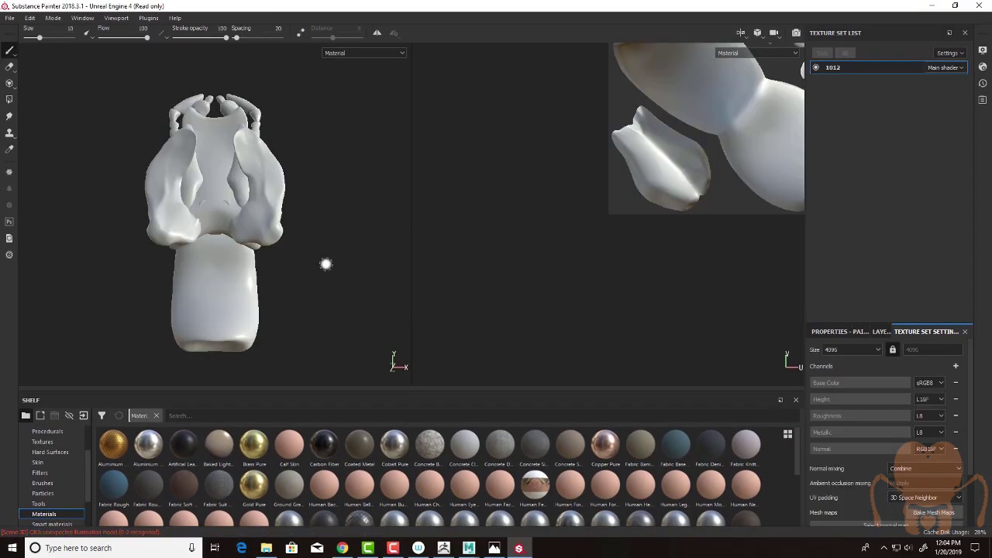
{"action": "left_click_drag", "start_coordinate": [321, 261], "coordinate": [98, 284], "text": "alt"}
{"action": "right_click_drag", "start_coordinate": [98, 284], "coordinate": [424, 324], "text": "alt"}
{"action": "mouse_move", "coordinate": [423, 323]}
{"action": "left_mouse_down", "text": "alt"}
{"action": "mouse_move", "coordinate": [303, 239]}
{"action": "mouse_move", "coordinate": [314, 377]}
{"action": "mouse_move", "coordinate": [321, 274]}
{"action": "mouse_move", "coordinate": [97, 55]}
{"action": "left_mouse_up", "text": "alt"}
{"action": "scroll", "coordinate": [720, 255], "scroll_direction": "down", "scroll_amount": 5}
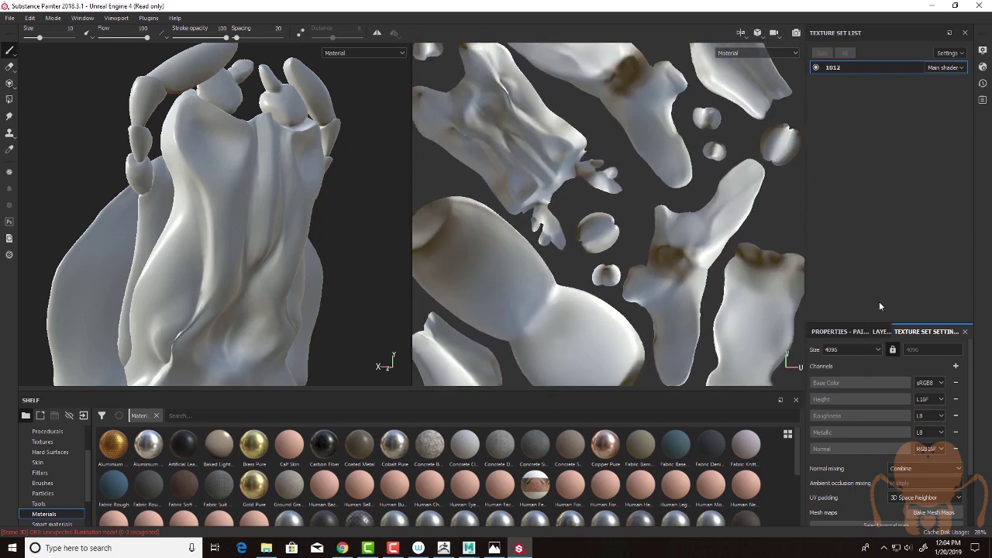
{"action": "scroll", "coordinate": [958, 353], "scroll_direction": "down", "scroll_amount": 2}
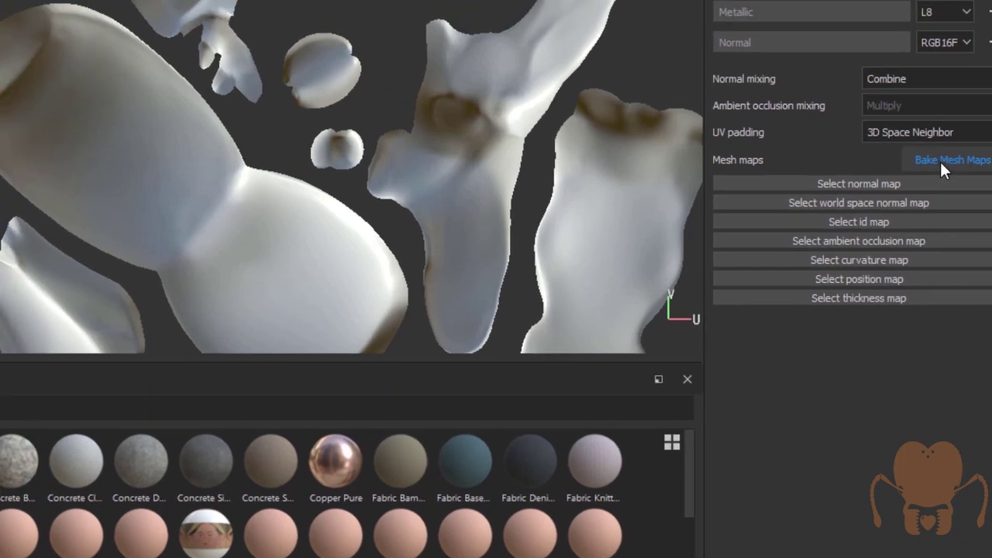
Set the bake output size to 4096 and load vindex_1012_HI as the high-poly mesh.
{"action": "left_click", "coordinate": [884, 128]}
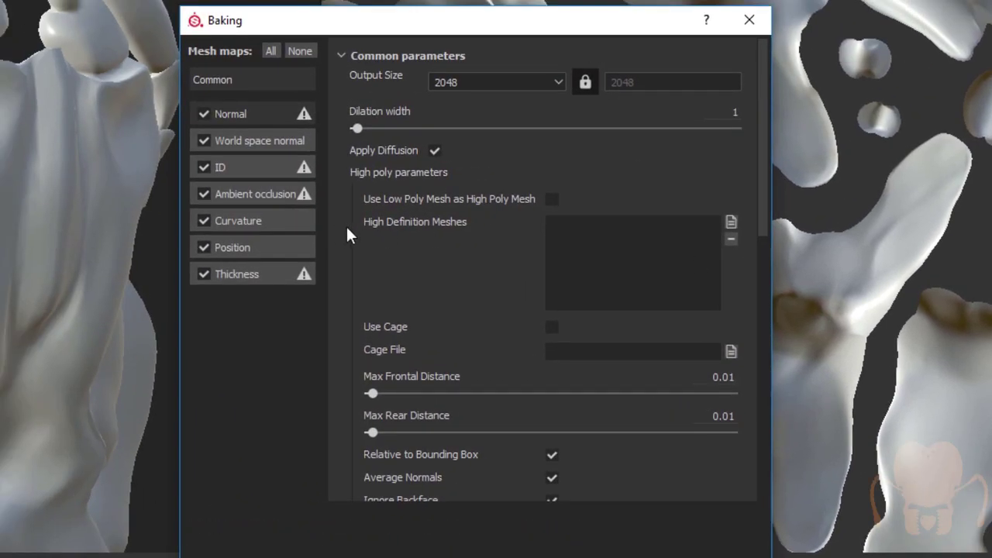
{"action": "left_click", "coordinate": [467, 72]}
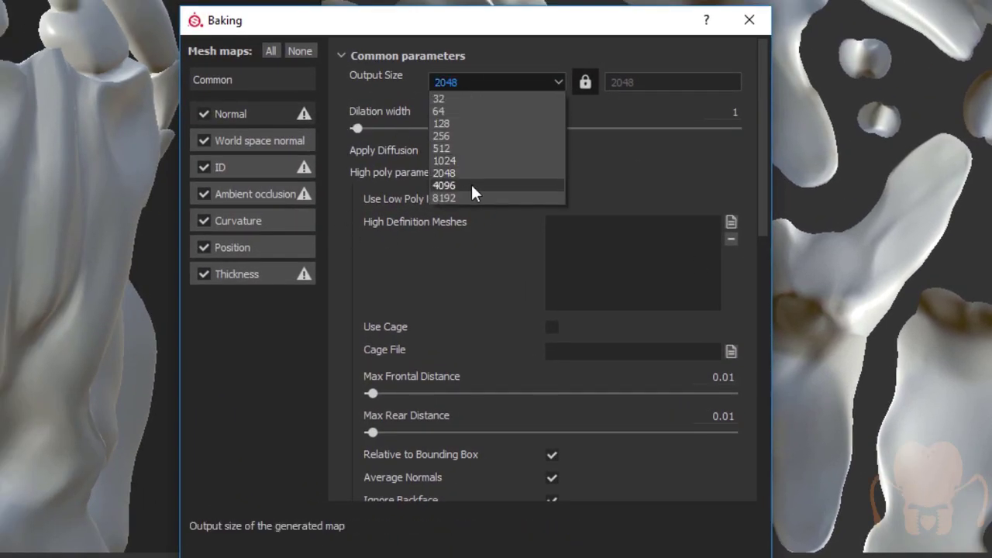
{"action": "left_click", "coordinate": [466, 186]}
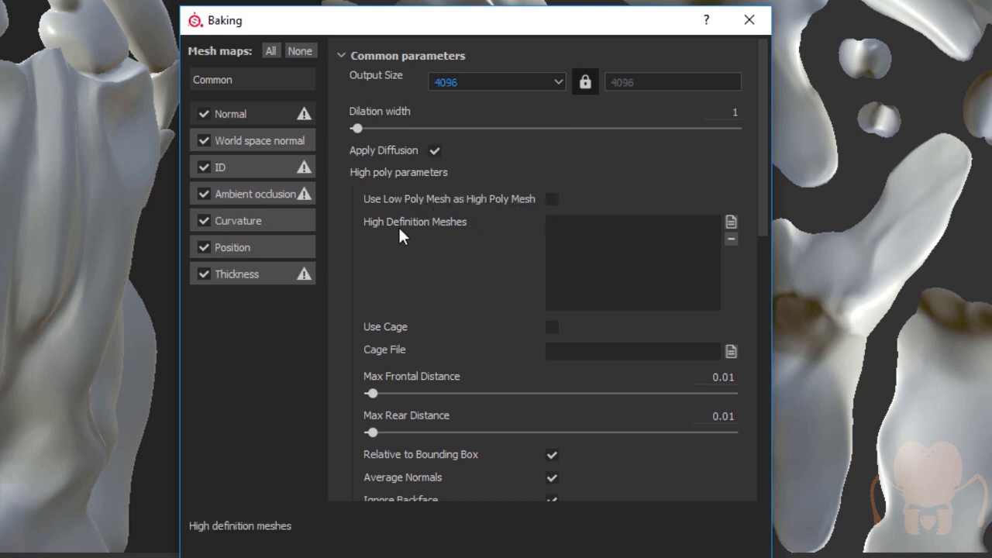
{"action": "left_click", "coordinate": [733, 224]}
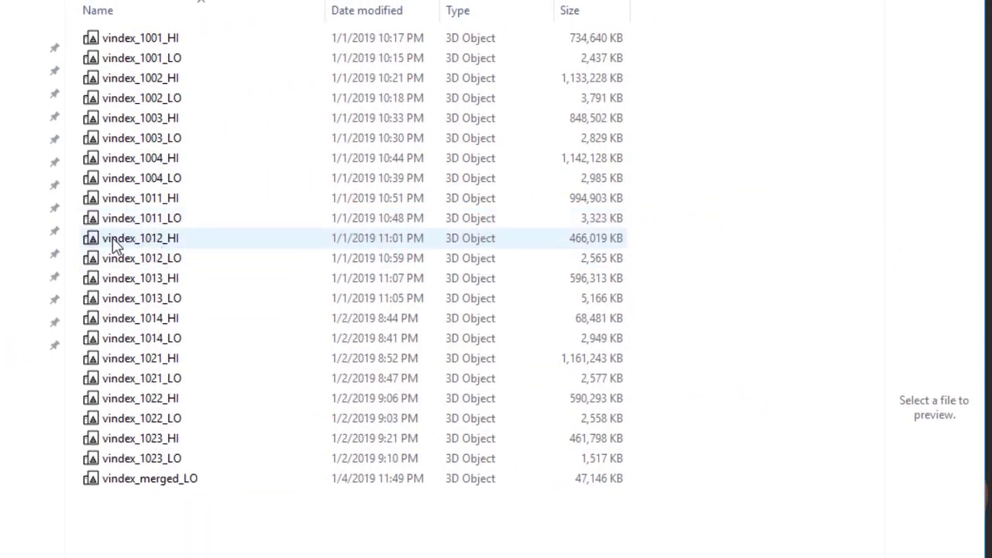
{"action": "left_click", "coordinate": [137, 245]}
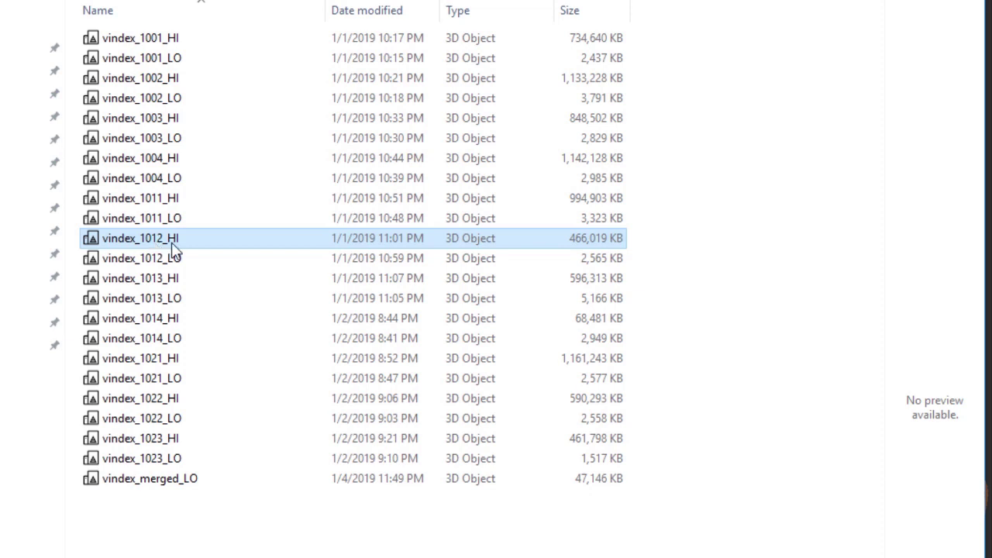
{"action": "left_click", "coordinate": [587, 259]}
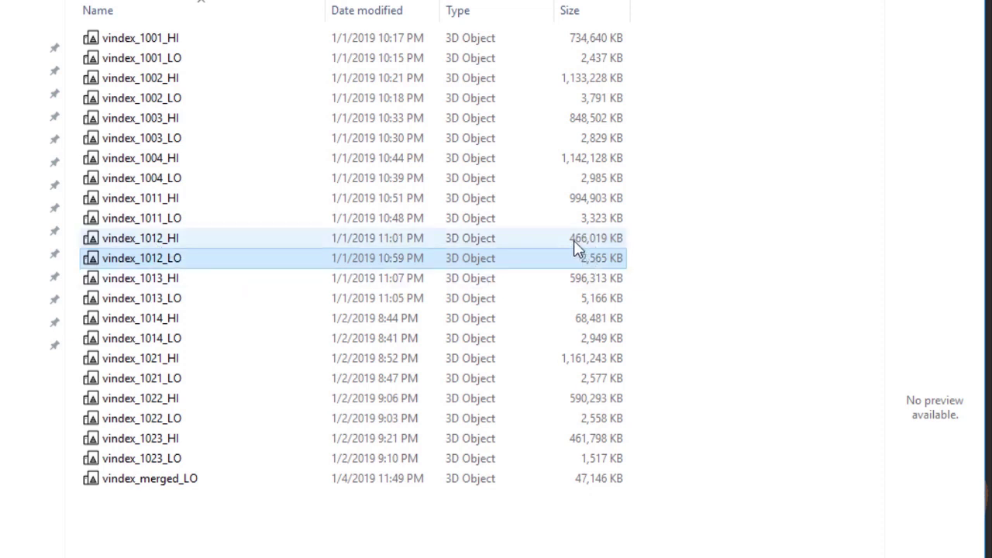
{"action": "left_click", "coordinate": [577, 246]}
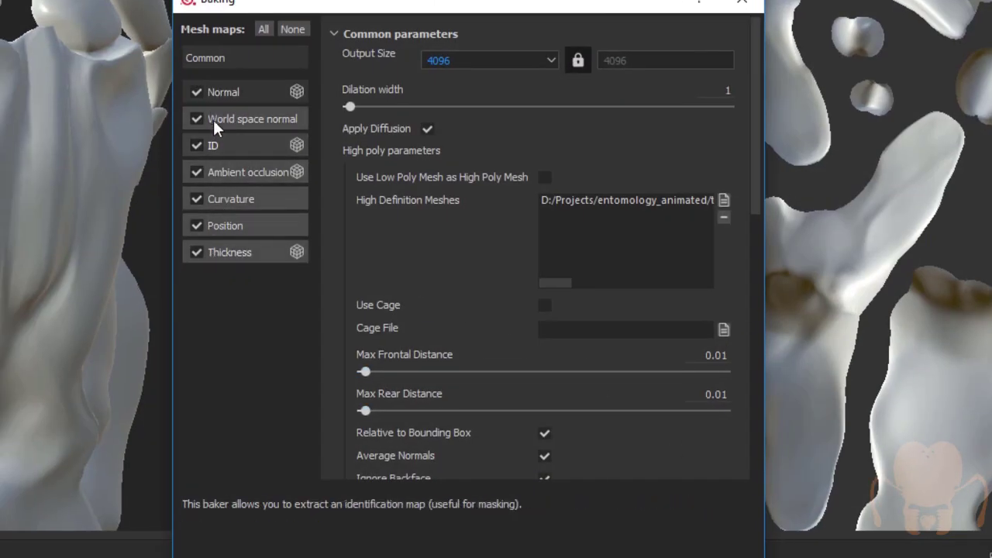
Exclude the ID map from the bake and close the baker without baking.
{"action": "left_click", "coordinate": [196, 145]}
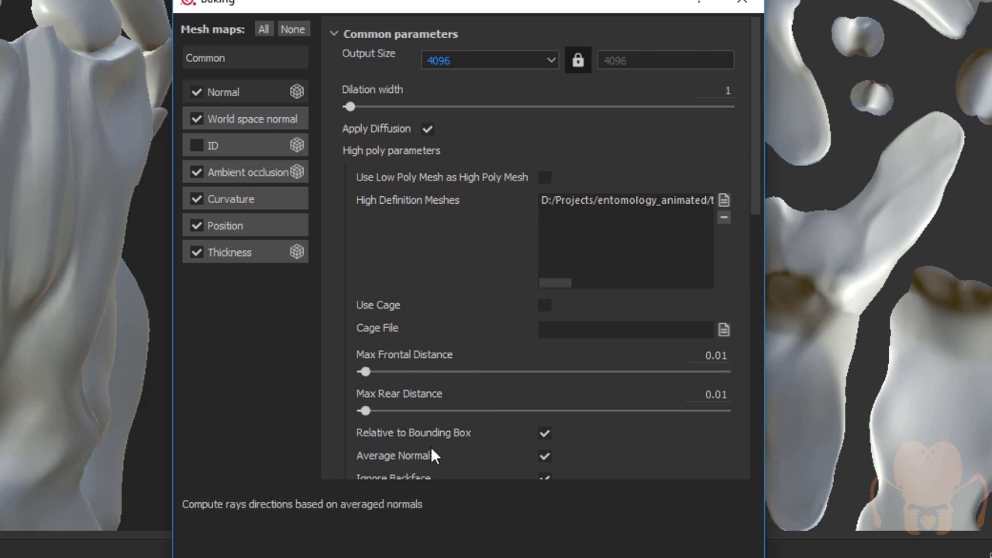
{"action": "left_click_drag", "start_coordinate": [759, 197], "coordinate": [748, 301]}
{"action": "scroll", "coordinate": [746, 298], "scroll_direction": "up", "scroll_amount": 5}
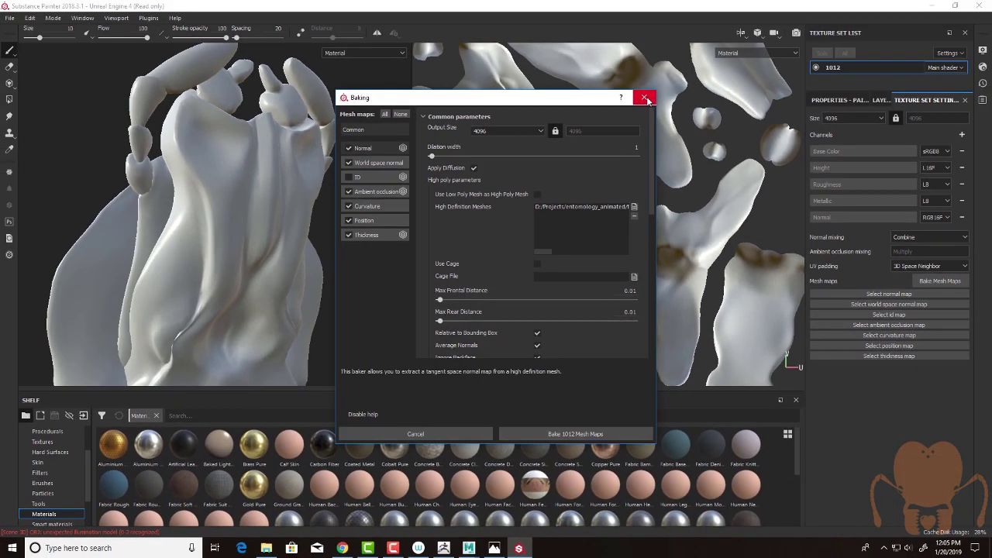
{"action": "left_click", "coordinate": [414, 546]}
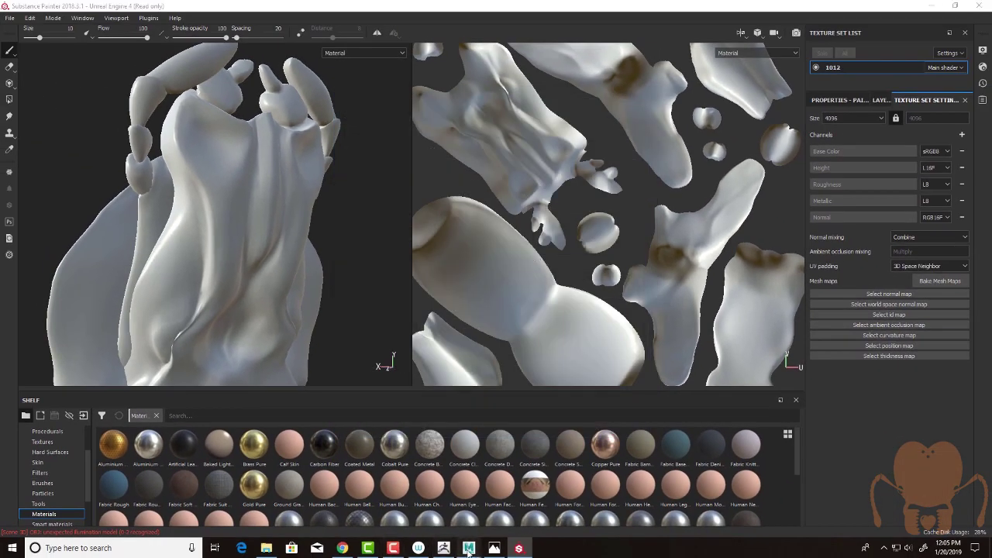
{"action": "mouse_move", "coordinate": [469, 548]}
{"action": "left_click", "coordinate": [497, 522]}
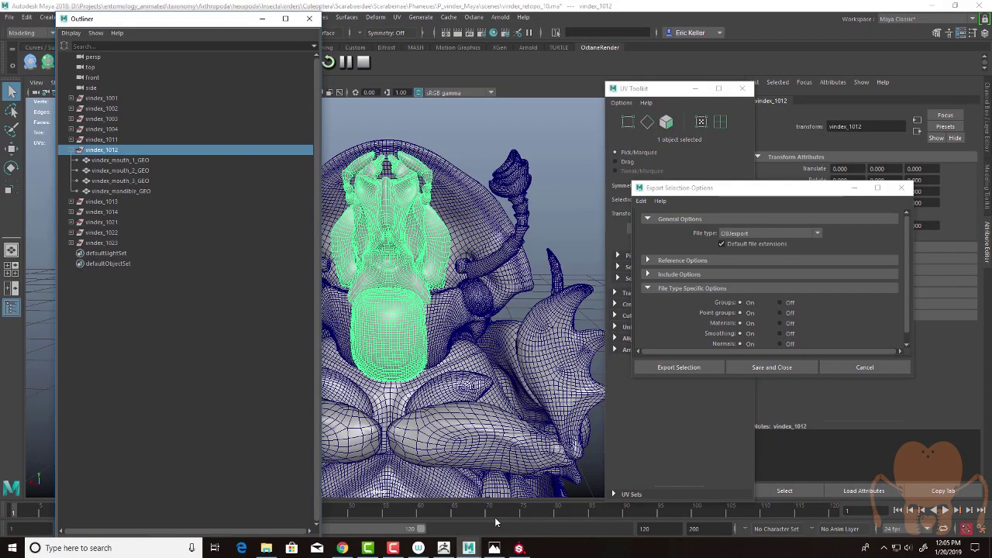
{"action": "left_click", "coordinate": [122, 109]}
{"action": "left_click", "coordinate": [122, 118]}
{"action": "left_click", "coordinate": [120, 139]}
{"action": "left_click", "coordinate": [118, 150]}
{"action": "left_click", "coordinate": [74, 151]}
{"action": "left_click", "coordinate": [102, 160]}
{"action": "left_click", "coordinate": [108, 170]}
{"action": "left_click", "coordinate": [113, 181]}
{"action": "left_click", "coordinate": [116, 190]}
{"action": "left_click", "coordinate": [122, 201]}
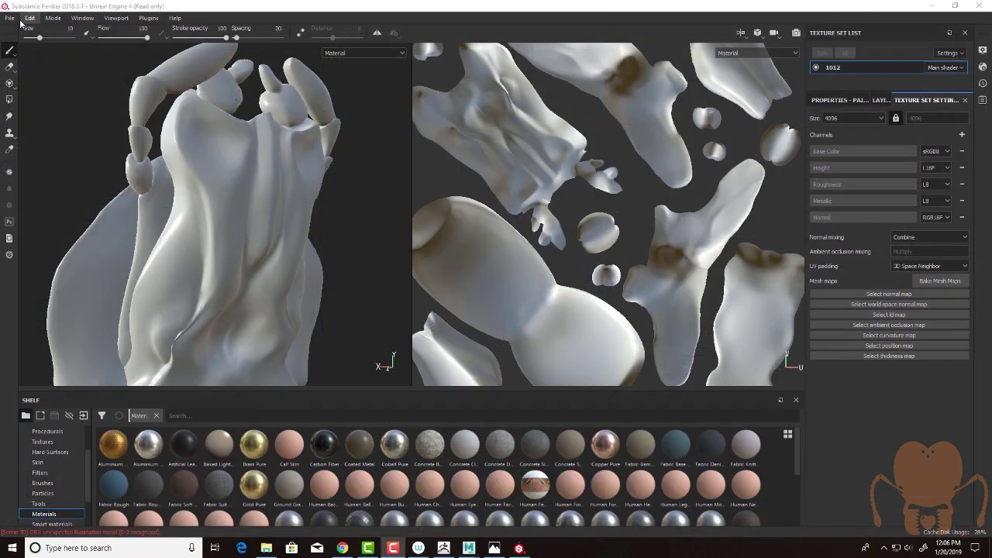
Start a new project with the PBR - Metallic Roughness template at 4096 document resolution.
{"action": "left_click", "coordinate": [11, 18]}
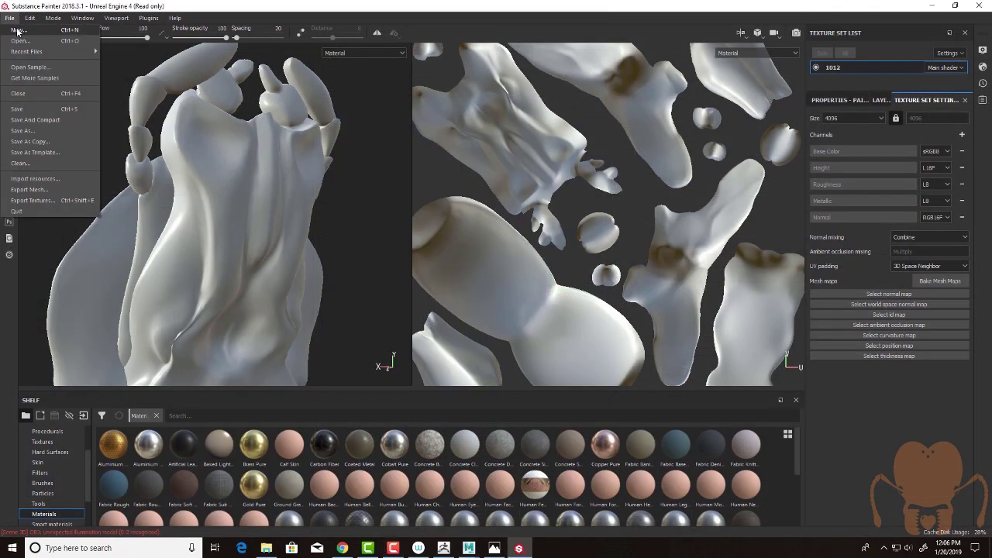
{"action": "left_click", "coordinate": [17, 30]}
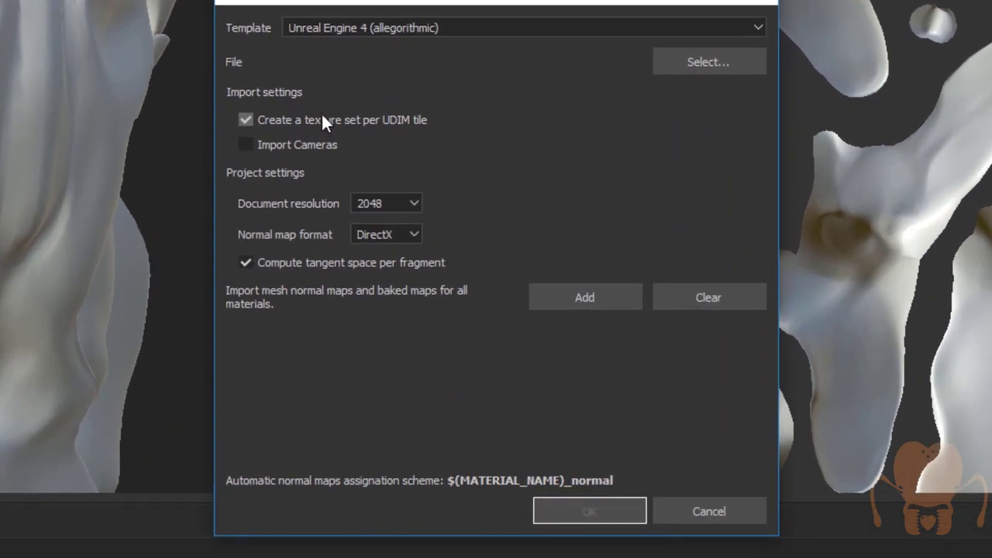
{"action": "left_click", "coordinate": [450, 27]}
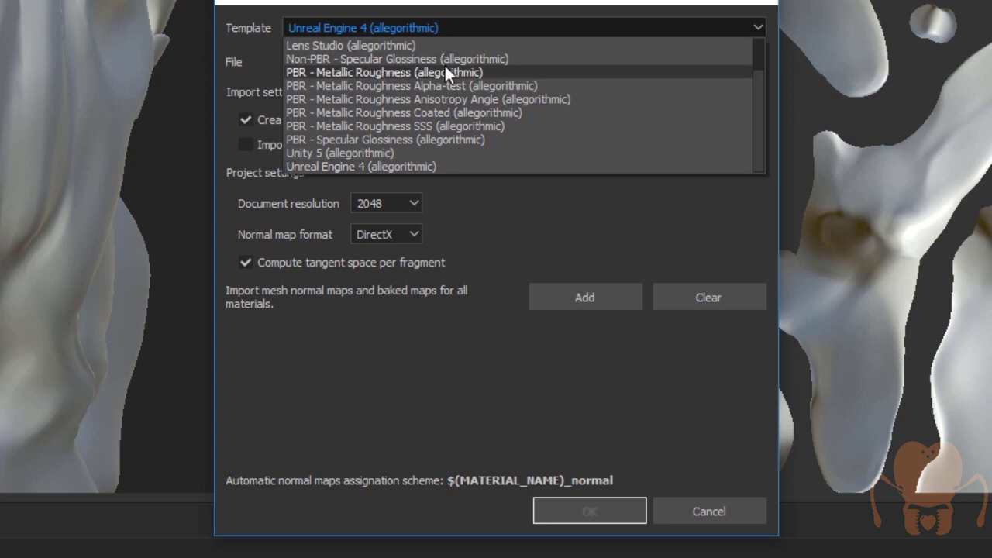
{"action": "left_click", "coordinate": [587, 69]}
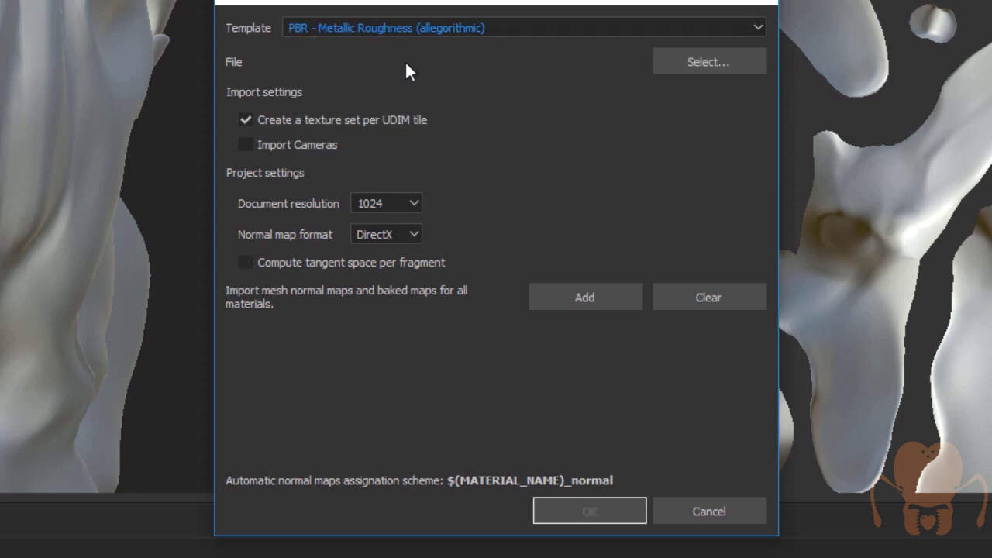
{"action": "left_click", "coordinate": [402, 202]}
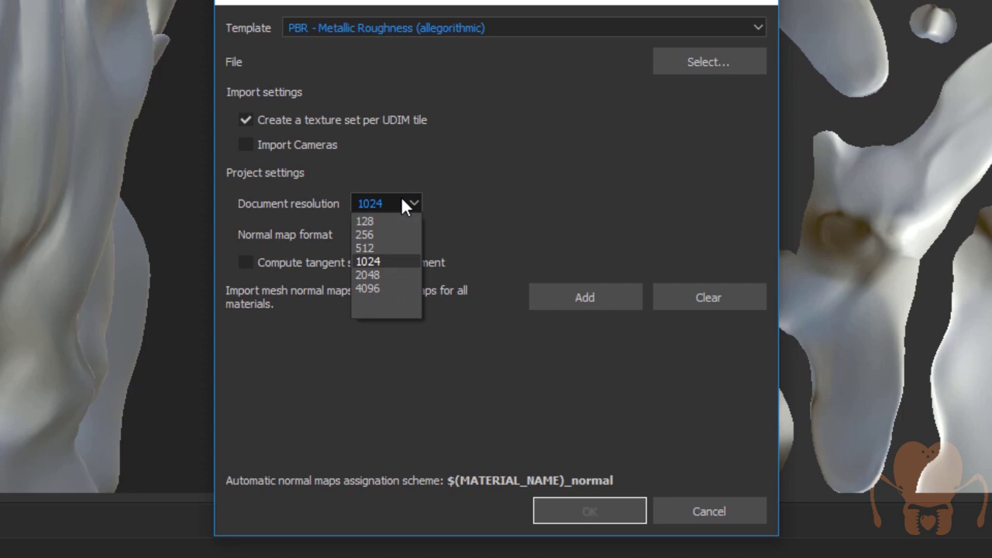
{"action": "left_click", "coordinate": [387, 287]}
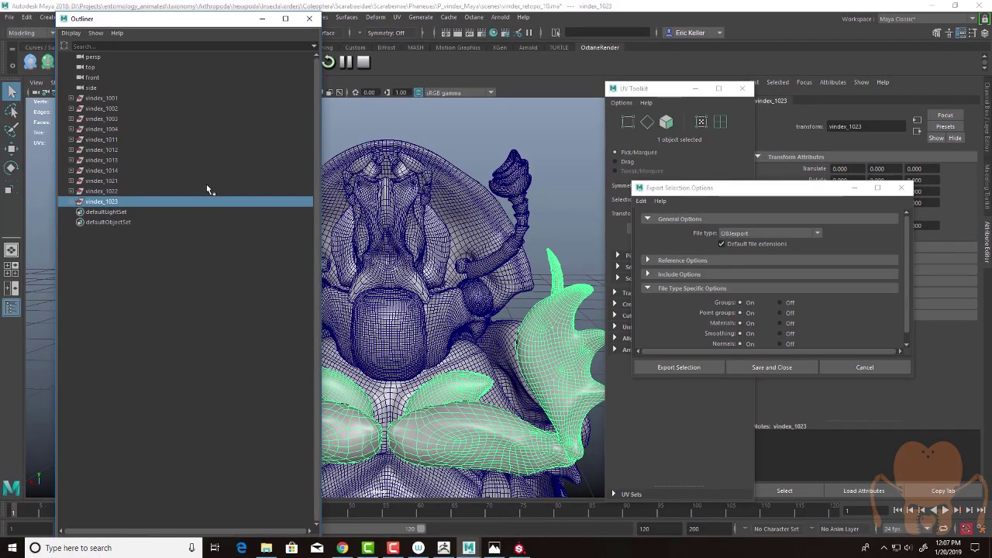
Select all eleven vindex pieces, 1001 through 1023, then switch back to Substance Painter.
{"action": "left_click", "coordinate": [105, 99]}
{"action": "left_click", "coordinate": [109, 202], "text": "shift"}
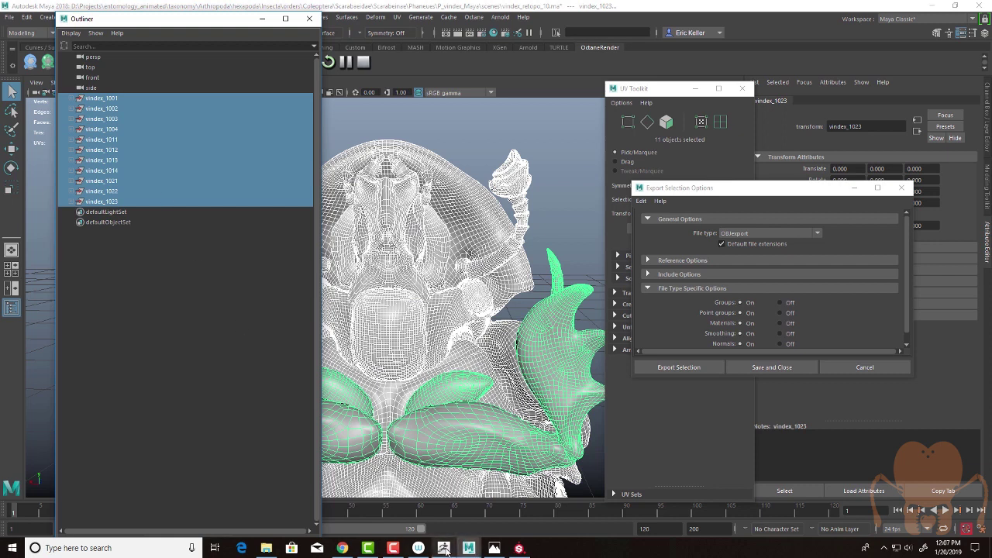
{"action": "left_click", "coordinate": [518, 549]}
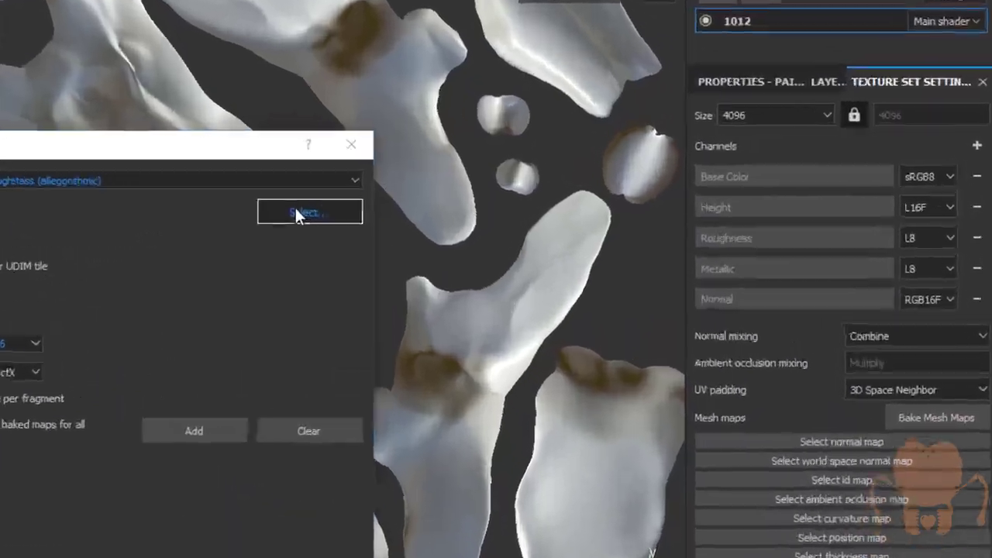
Pick vindex_merged_LO.obj as the mesh and select the baked AO, Curvature and Normal maps.
{"action": "left_click", "coordinate": [559, 178]}
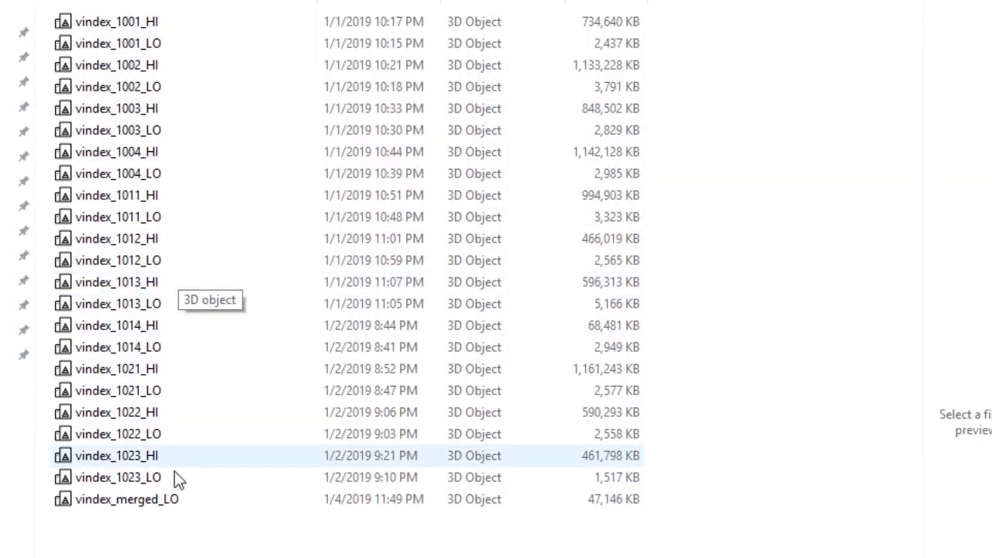
{"action": "left_click", "coordinate": [112, 508]}
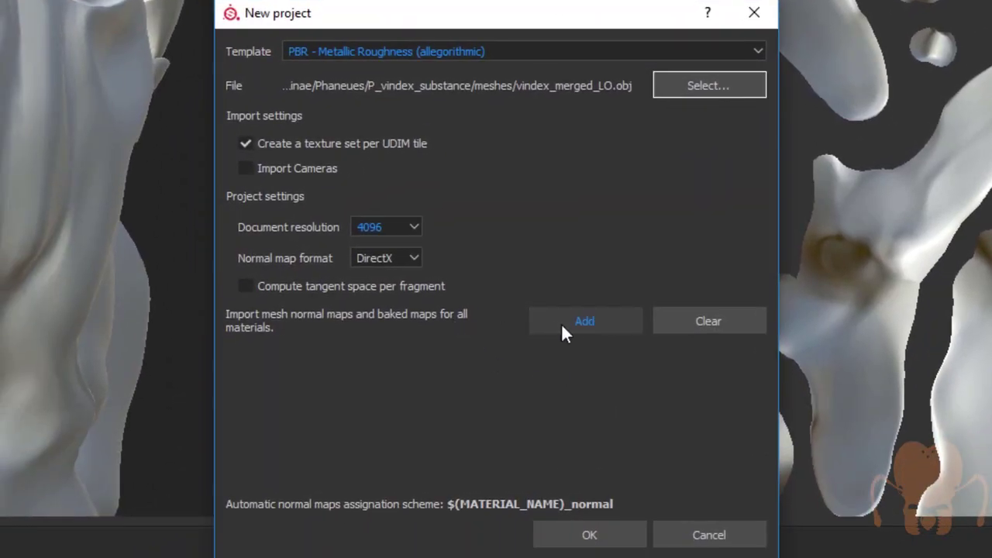
{"action": "left_click", "coordinate": [585, 321]}
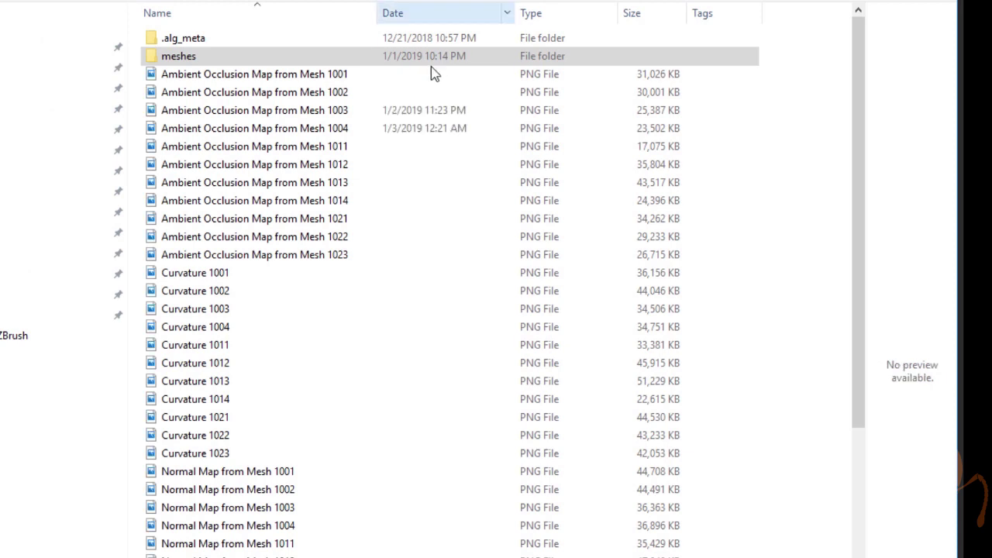
{"action": "left_click", "coordinate": [344, 75]}
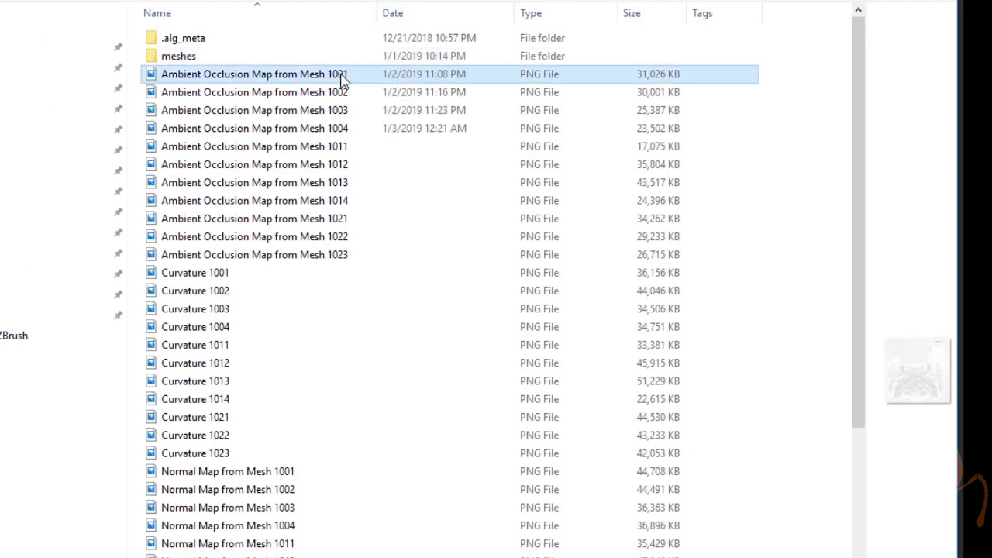
{"action": "left_click", "coordinate": [335, 255], "text": "shift"}
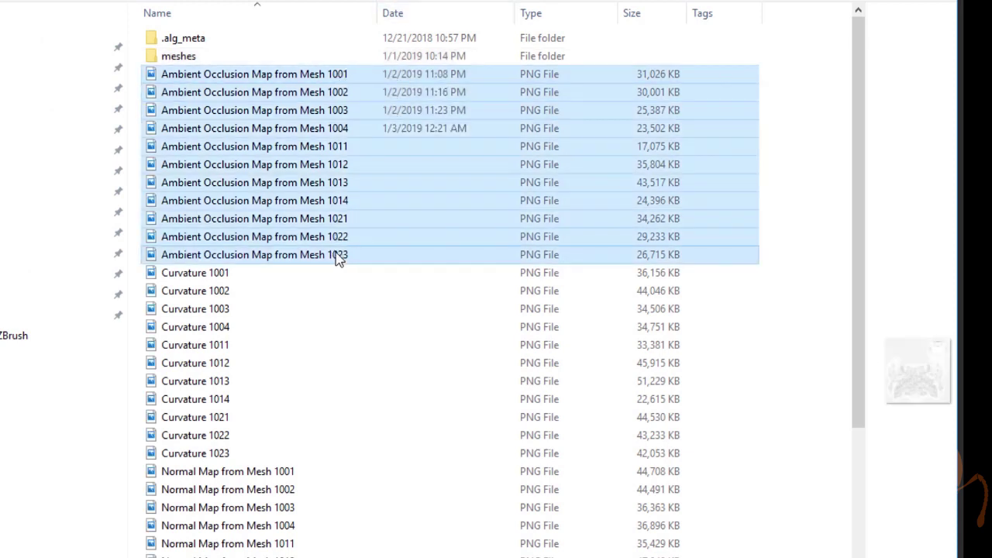
{"action": "left_click", "coordinate": [242, 452], "text": "shift"}
{"action": "scroll", "coordinate": [244, 515], "scroll_direction": "down", "scroll_amount": 2}
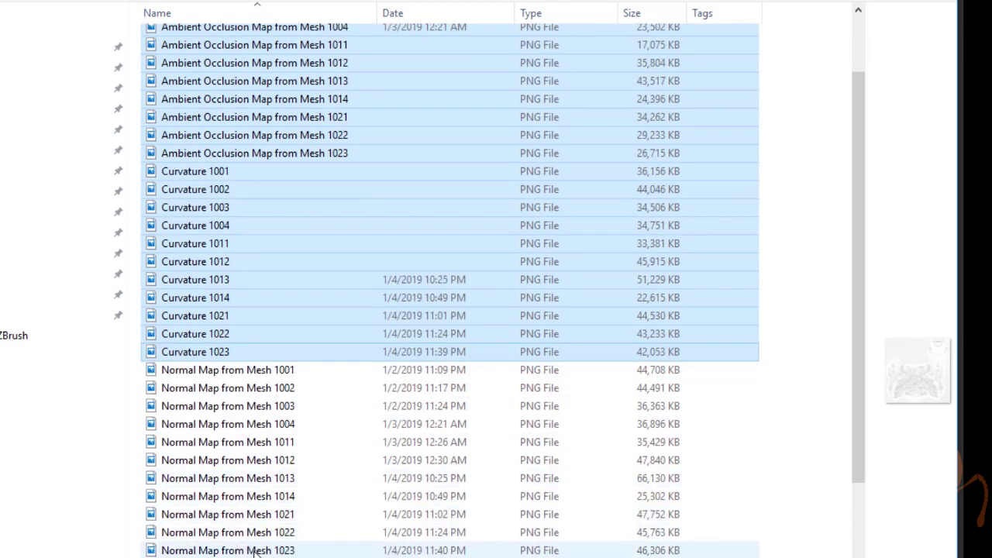
{"action": "left_click", "coordinate": [264, 545], "text": "shift"}
Extend the map selection through all Position and Thickness maps and confirm the new project.
{"action": "scroll", "coordinate": [281, 516], "scroll_direction": "down", "scroll_amount": 4}
{"action": "left_click", "coordinate": [248, 532], "text": "shift"}
{"action": "scroll", "coordinate": [256, 534], "scroll_direction": "down", "scroll_amount": 4}
{"action": "left_click", "coordinate": [259, 535], "text": "shift"}
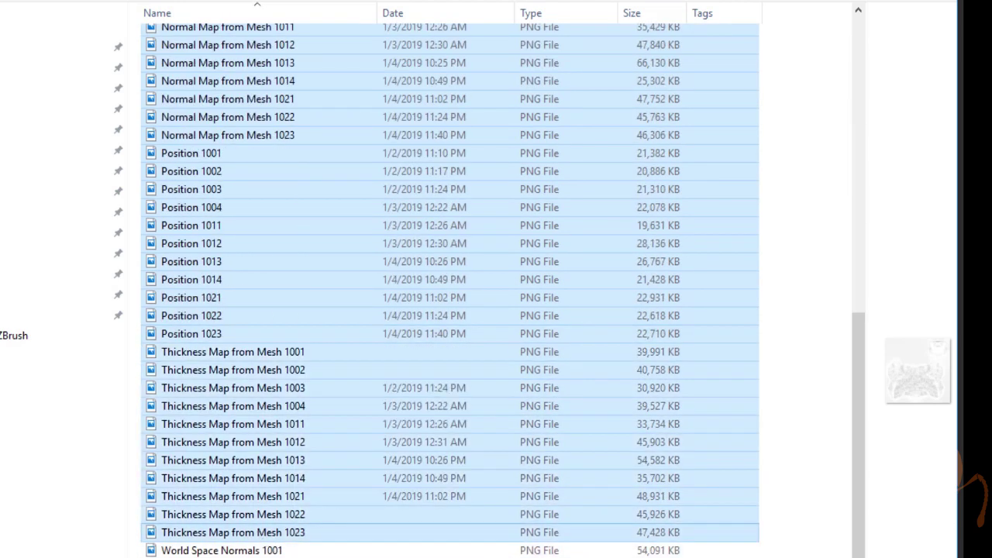
{"action": "scroll", "coordinate": [396, 400], "scroll_direction": "up", "scroll_amount": 1}
{"action": "scroll", "coordinate": [393, 397], "scroll_direction": "up", "scroll_amount": 9}
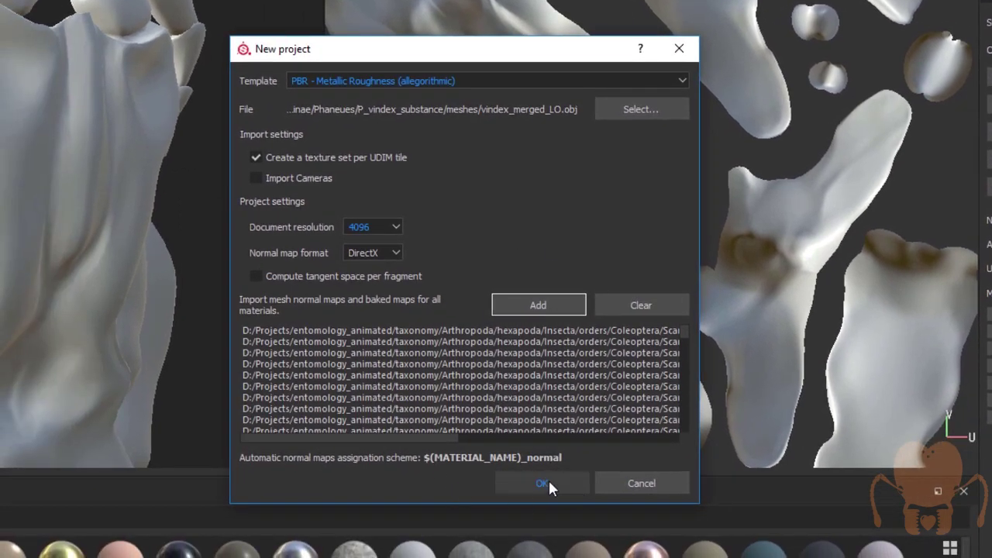
{"action": "left_click", "coordinate": [546, 482]}
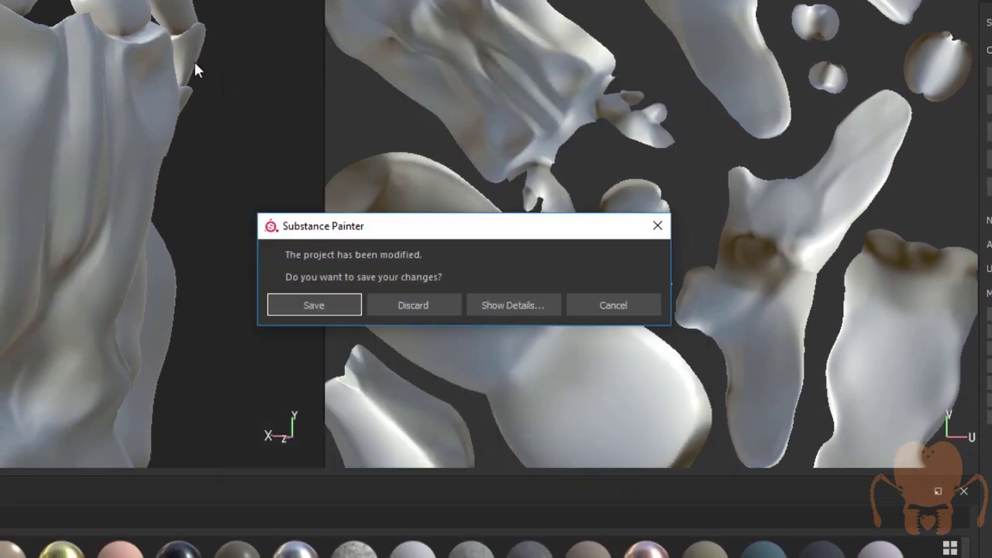
Discard the previous project's changes and orbit around the newly loaded beetle mesh.
{"action": "left_click", "coordinate": [406, 304]}
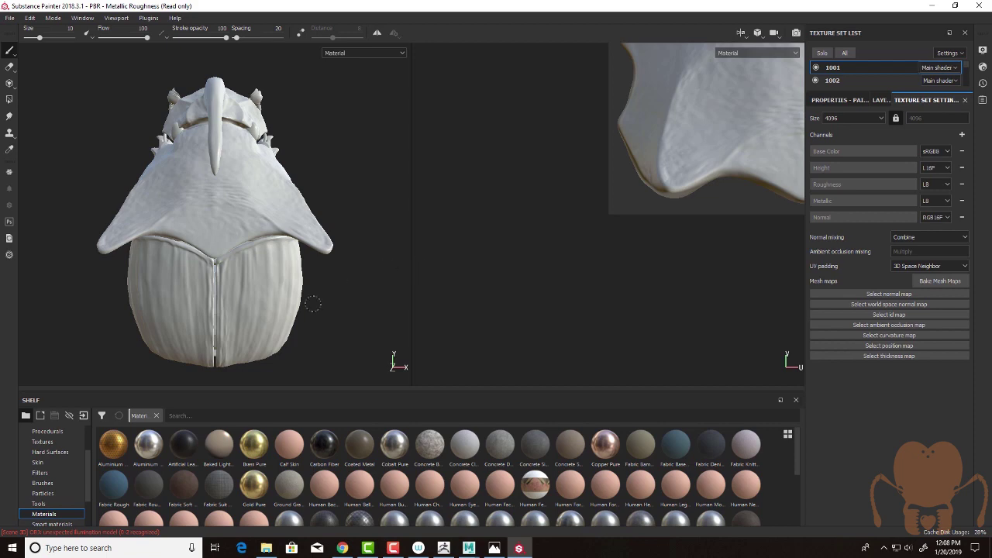
{"action": "left_click_drag", "start_coordinate": [332, 281], "coordinate": [128, 270], "text": "alt"}
{"action": "mouse_move", "coordinate": [323, 233]}
{"action": "left_mouse_down", "text": "alt"}
{"action": "mouse_move", "coordinate": [326, 224]}
{"action": "mouse_move", "coordinate": [237, 253]}
{"action": "mouse_move", "coordinate": [323, 217]}
{"action": "mouse_move", "coordinate": [344, 222]}
{"action": "mouse_move", "coordinate": [333, 239]}
{"action": "left_mouse_up", "text": "alt"}
{"action": "right_click_drag", "start_coordinate": [333, 240], "coordinate": [482, 292], "text": "alt"}
{"action": "mouse_move", "coordinate": [482, 292]}
{"action": "left_mouse_down", "text": "alt"}
{"action": "mouse_move", "coordinate": [383, 224]}
{"action": "mouse_move", "coordinate": [305, 233]}
{"action": "left_mouse_up", "text": "alt"}
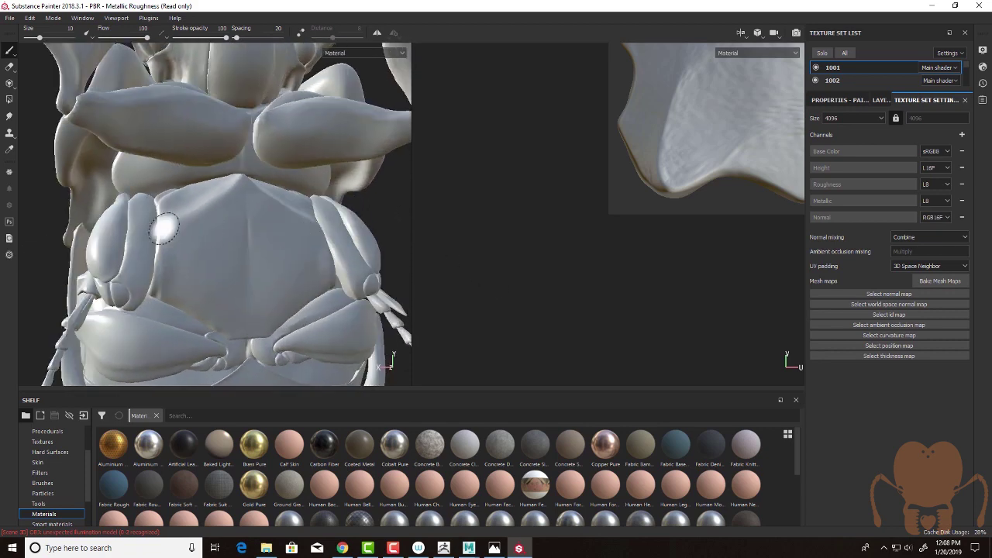
{"action": "mouse_move", "coordinate": [362, 208]}
{"action": "left_mouse_down", "text": "alt"}
{"action": "mouse_move", "coordinate": [380, 188]}
{"action": "mouse_move", "coordinate": [326, 193]}
{"action": "mouse_move", "coordinate": [235, 170]}
{"action": "left_mouse_up", "text": "alt"}
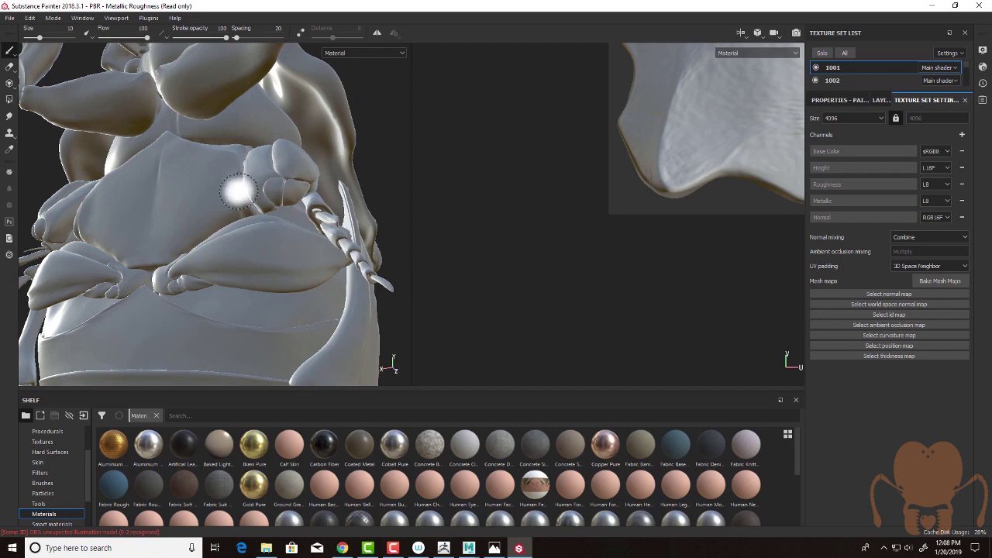
{"action": "mouse_move", "coordinate": [388, 159]}
{"action": "left_mouse_down", "text": "alt"}
{"action": "mouse_move", "coordinate": [385, 181]}
{"action": "mouse_move", "coordinate": [317, 148]}
{"action": "mouse_move", "coordinate": [331, 247]}
{"action": "mouse_move", "coordinate": [183, 243]}
{"action": "mouse_move", "coordinate": [279, 215]}
{"action": "left_mouse_up", "text": "alt"}
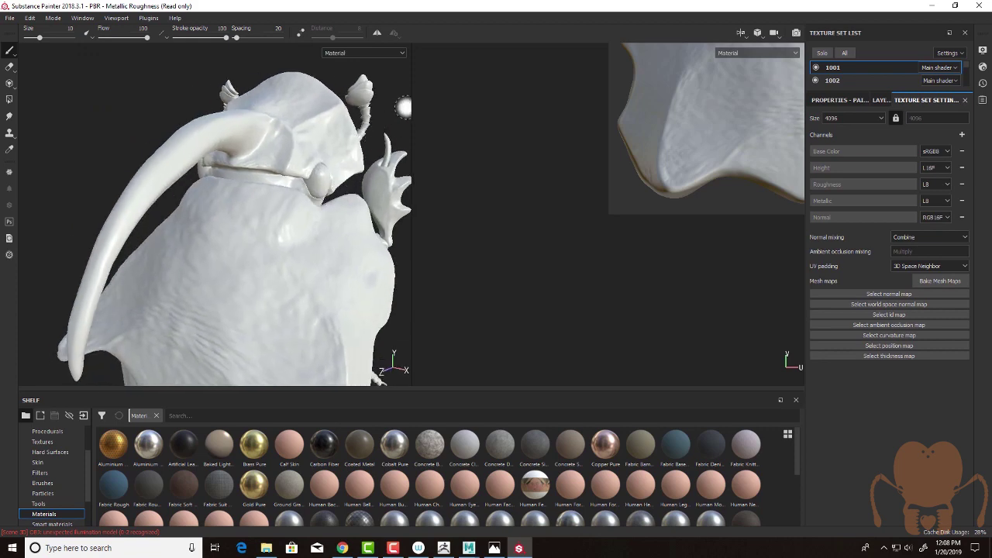
{"action": "left_click_drag", "start_coordinate": [401, 106], "coordinate": [299, 102], "text": "alt"}
{"action": "mouse_move", "coordinate": [318, 169]}
{"action": "left_mouse_down", "text": "alt"}
{"action": "mouse_move", "coordinate": [359, 195]}
{"action": "mouse_move", "coordinate": [307, 175]}
{"action": "left_mouse_up", "text": "alt"}
{"action": "left_click_drag", "start_coordinate": [379, 215], "coordinate": [284, 235], "text": "alt"}
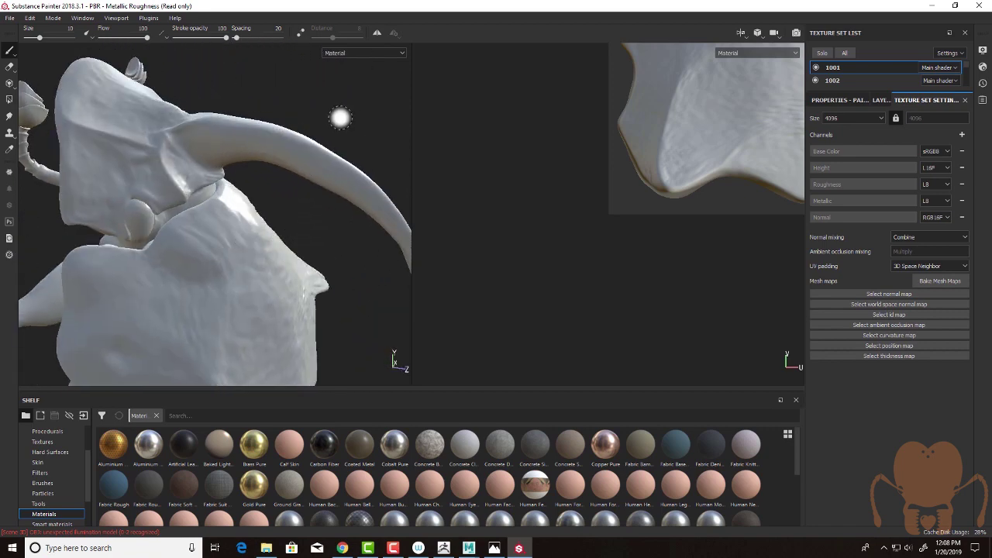
{"action": "left_click_drag", "start_coordinate": [343, 115], "coordinate": [358, 203], "text": "alt"}
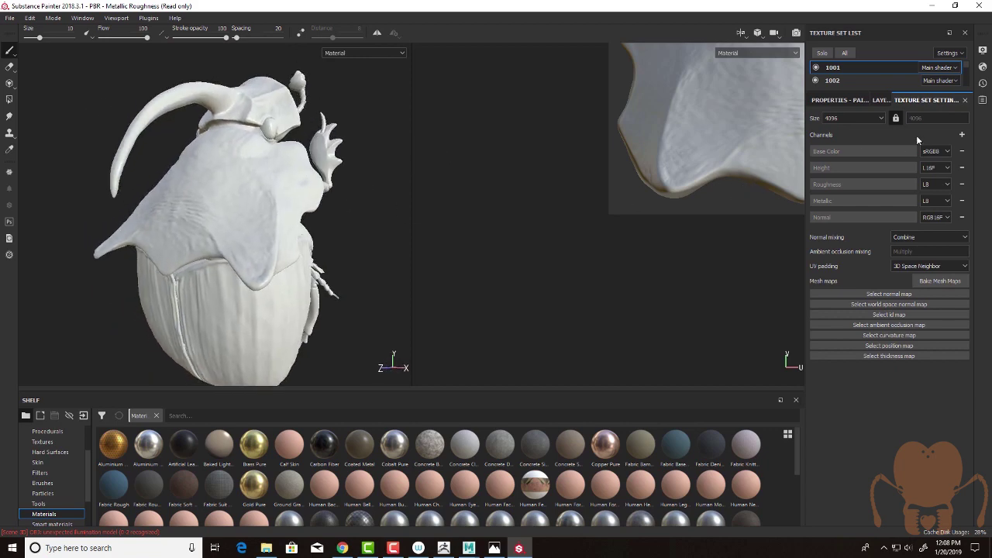
Enlarge the Texture Set List to show sets 1001–1023 and fit the UV view.
{"action": "left_click_drag", "start_coordinate": [868, 93], "coordinate": [861, 329]}
{"action": "middle_click_drag", "start_coordinate": [703, 284], "coordinate": [694, 312]}
{"action": "right_click_drag", "start_coordinate": [694, 311], "coordinate": [659, 217], "text": "alt"}
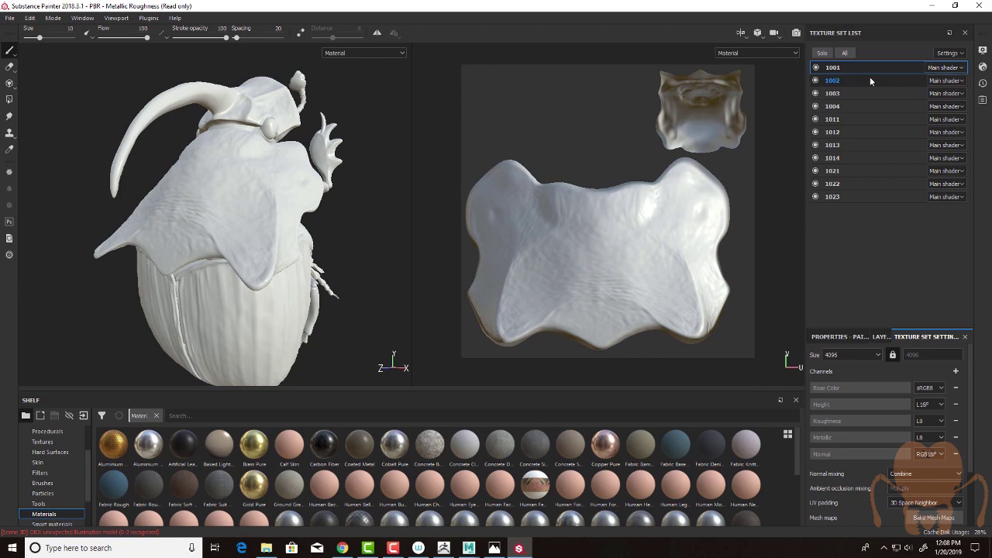
Show the UV islands of texture sets 1002 through 1023.
{"action": "left_click", "coordinate": [870, 80]}
{"action": "left_click", "coordinate": [853, 93]}
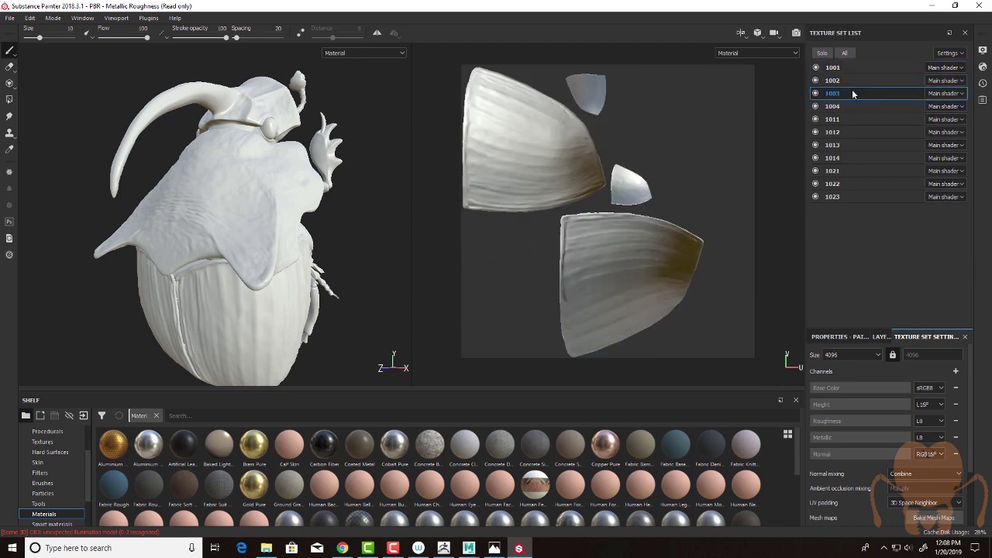
{"action": "left_click", "coordinate": [849, 107]}
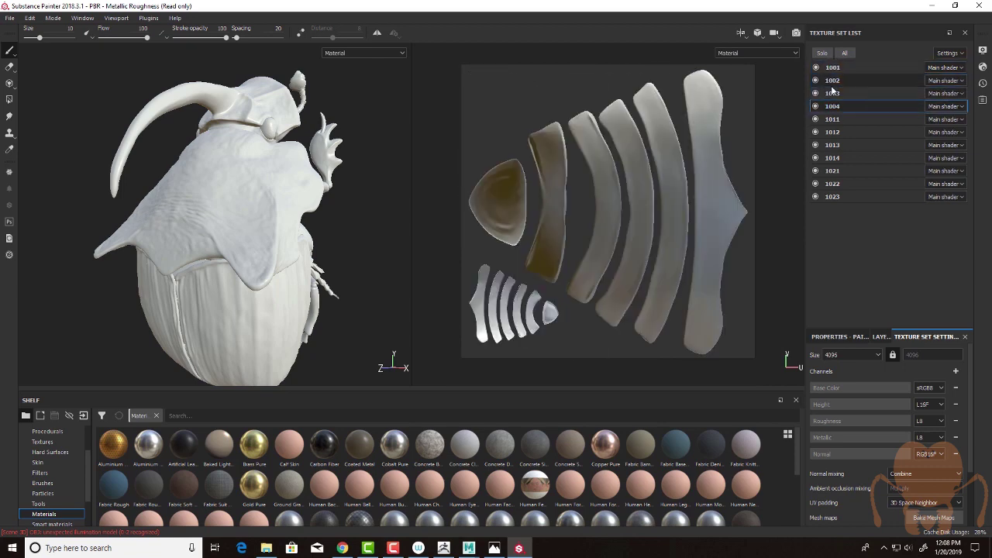
{"action": "left_click", "coordinate": [853, 120]}
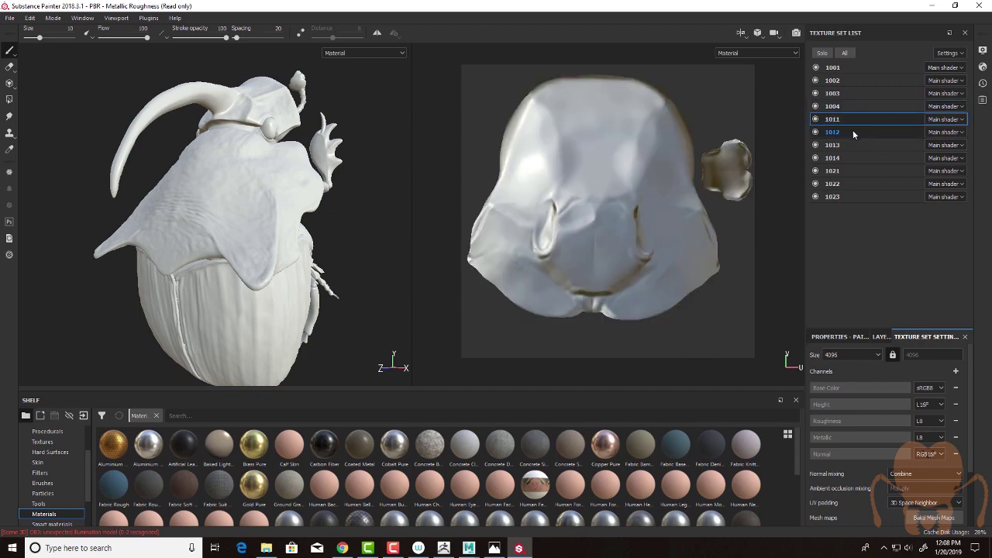
{"action": "left_click", "coordinate": [853, 129]}
{"action": "left_click", "coordinate": [850, 145]}
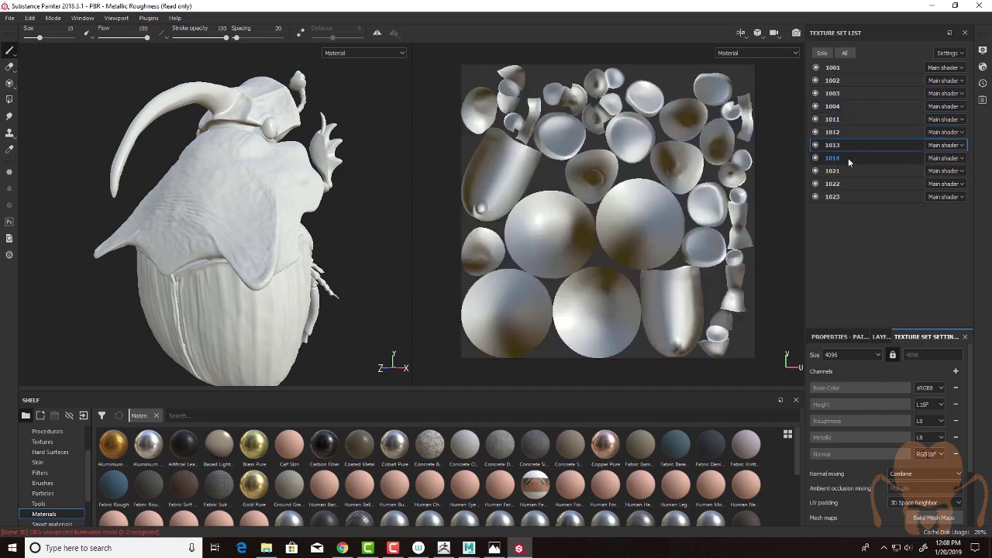
{"action": "left_click", "coordinate": [849, 158]}
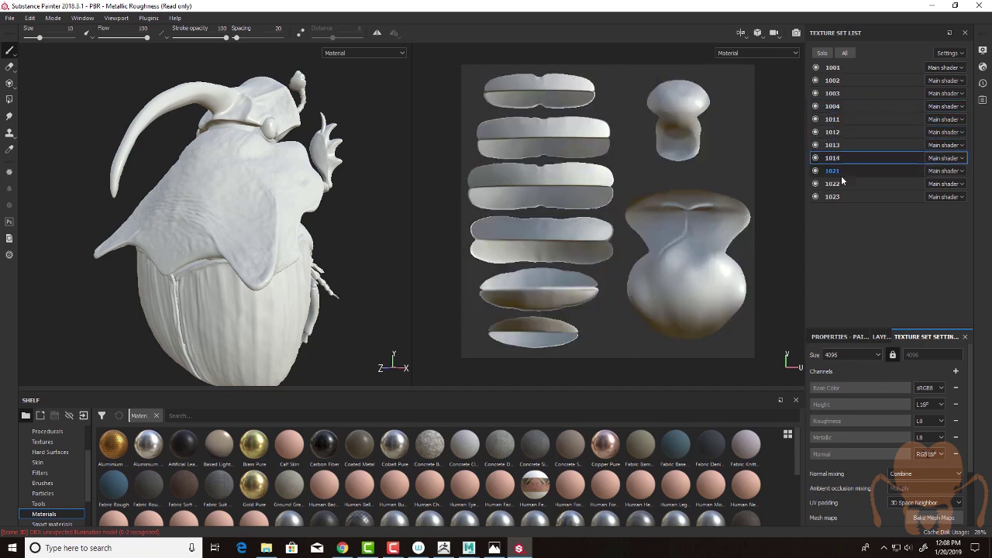
{"action": "left_click", "coordinate": [845, 170]}
{"action": "left_click", "coordinate": [845, 183]}
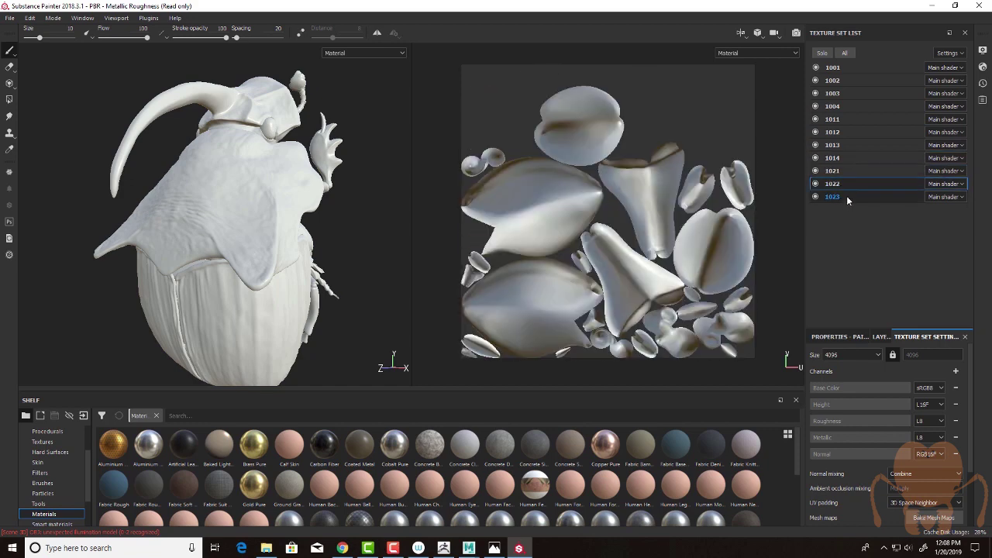
{"action": "left_click", "coordinate": [846, 196]}
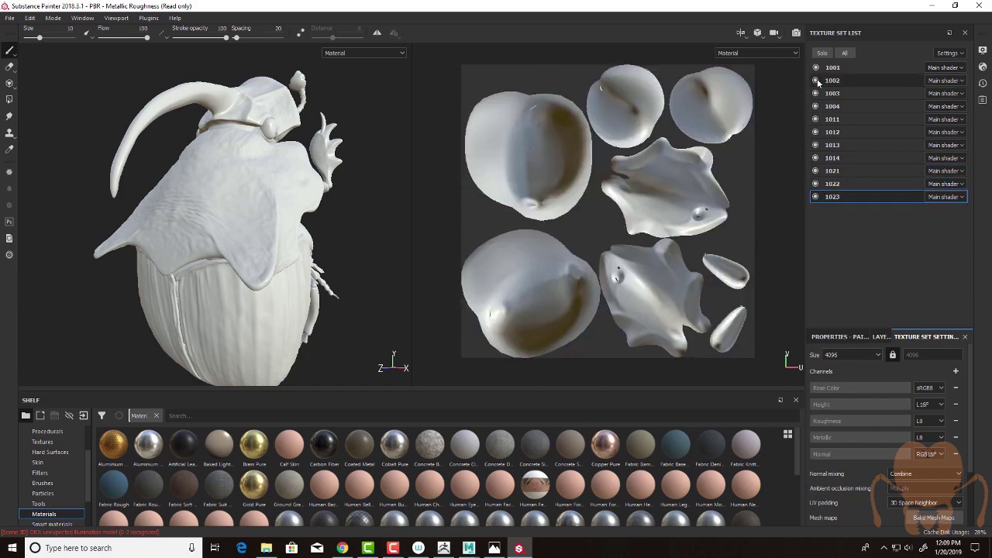
Hide texture sets 1001 to 1023 in the 3D view, leaving one shell part.
{"action": "left_click", "coordinate": [815, 68]}
{"action": "left_click", "coordinate": [815, 81]}
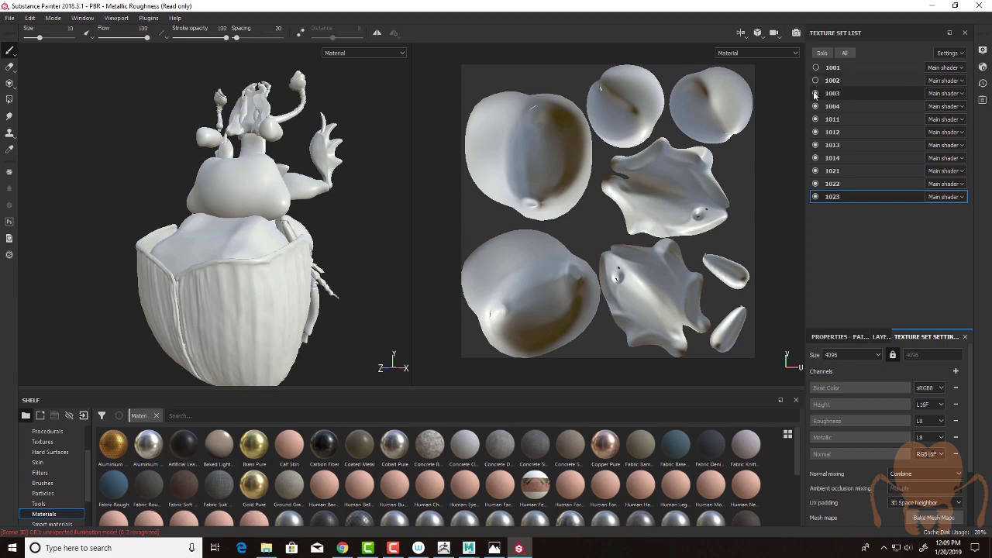
{"action": "left_click", "coordinate": [815, 93]}
{"action": "left_click", "coordinate": [816, 118]}
{"action": "left_click", "coordinate": [816, 131]}
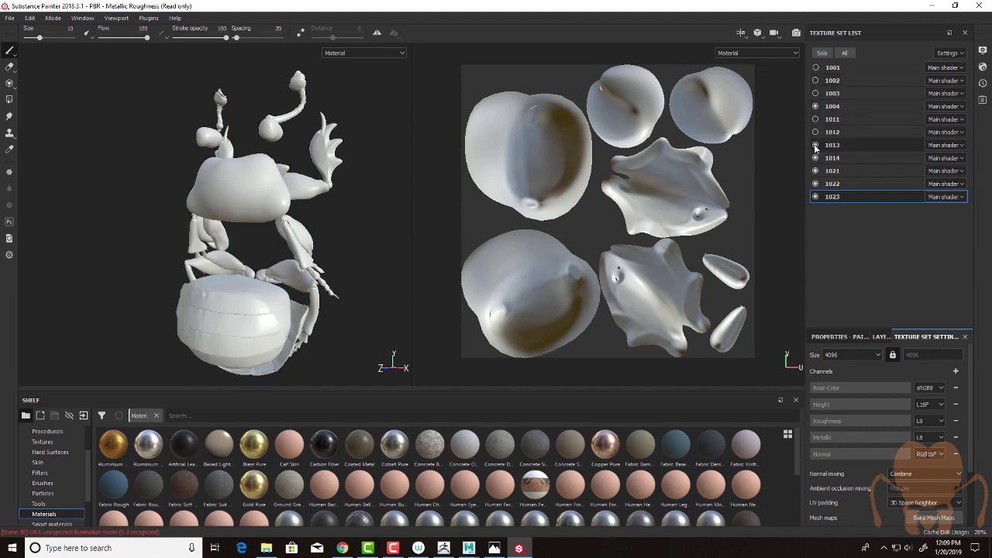
{"action": "left_click", "coordinate": [816, 145]}
{"action": "left_click", "coordinate": [815, 157]}
{"action": "left_click", "coordinate": [814, 171]}
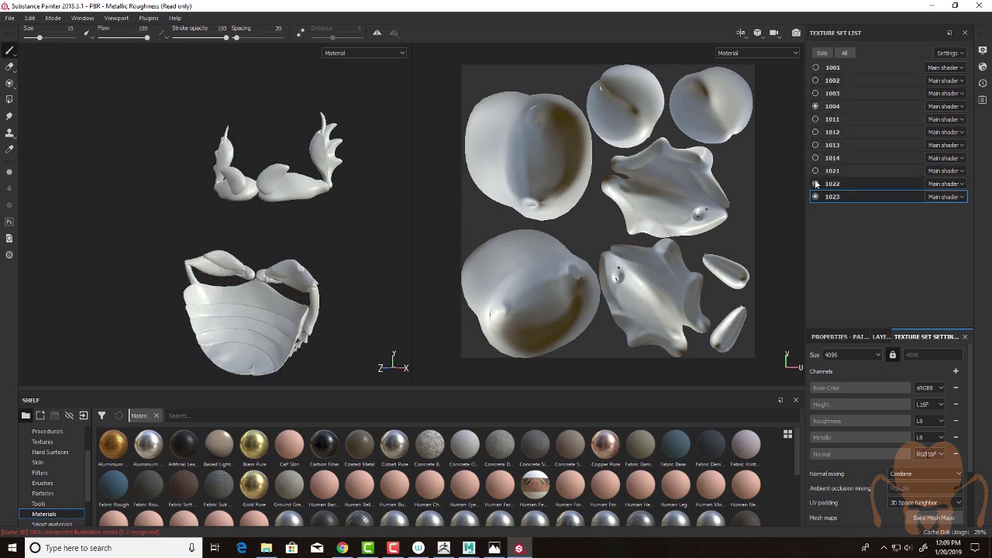
{"action": "left_click", "coordinate": [816, 183]}
{"action": "left_click", "coordinate": [815, 197]}
{"action": "left_click_drag", "start_coordinate": [405, 206], "coordinate": [761, 76], "text": "alt"}
Bring texture set 1012's part back into view and inspect it from several angles.
{"action": "left_click", "coordinate": [816, 132]}
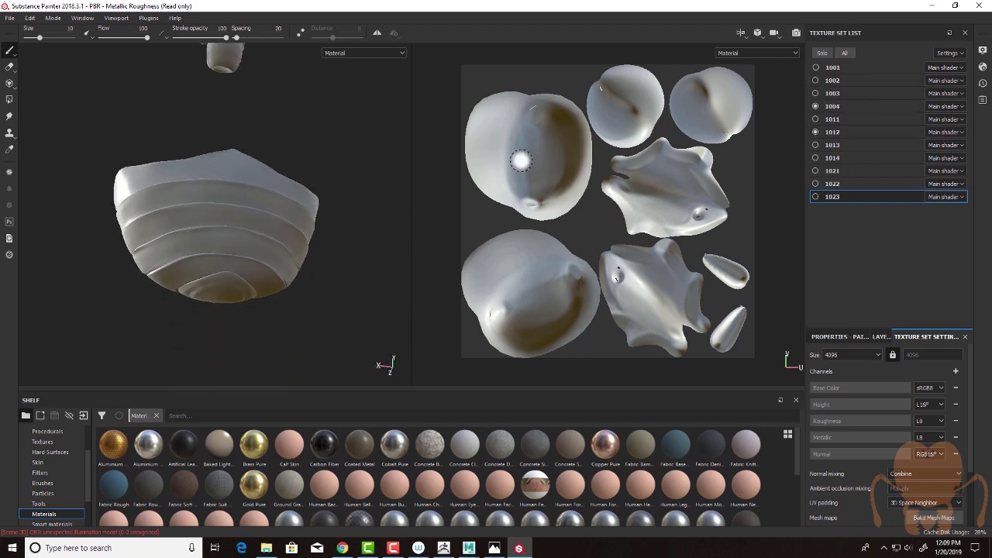
{"action": "left_click_drag", "start_coordinate": [405, 161], "coordinate": [651, 147], "text": "alt"}
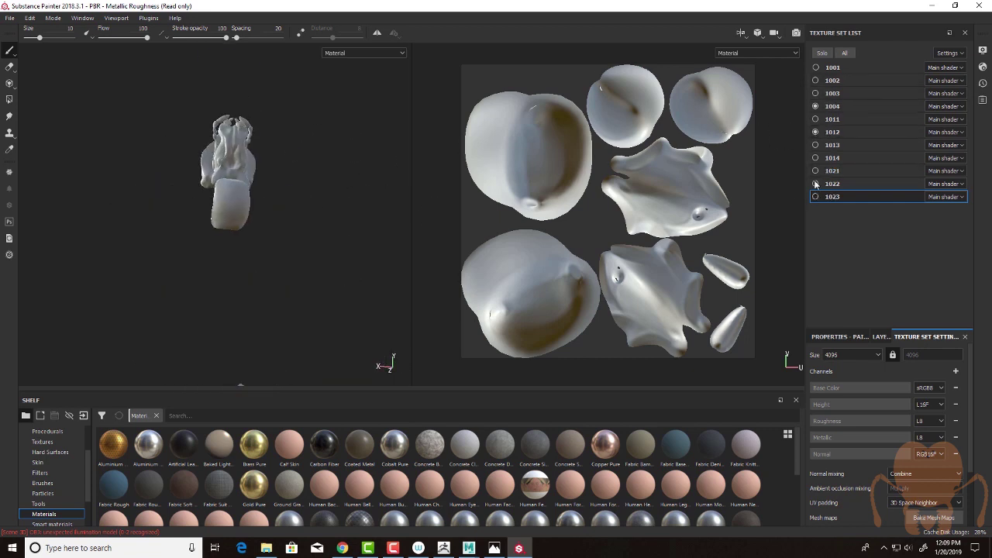
{"action": "left_click", "coordinate": [816, 132]}
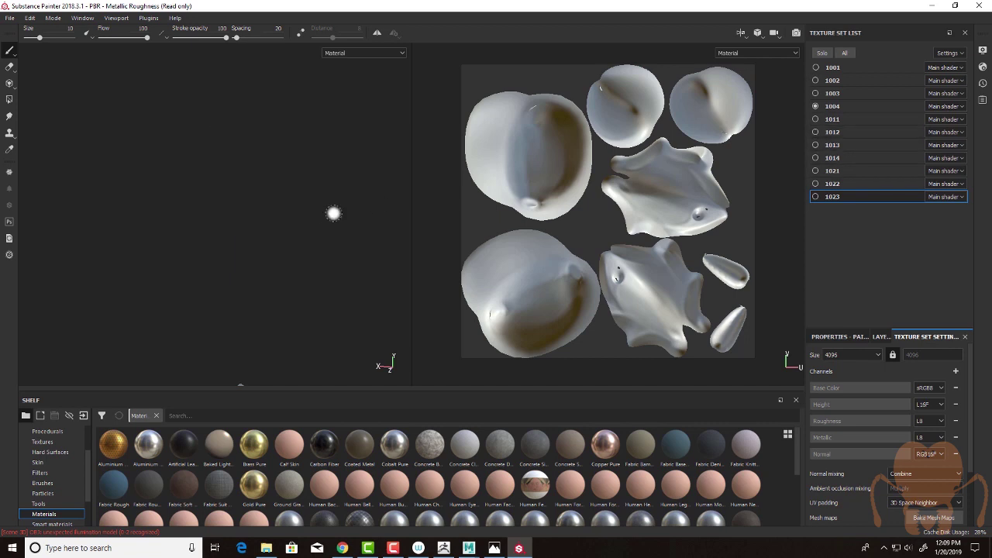
{"action": "left_click", "coordinate": [816, 132]}
{"action": "left_click_drag", "start_coordinate": [349, 178], "coordinate": [340, 224], "text": "alt"}
{"action": "right_click_drag", "start_coordinate": [341, 224], "coordinate": [379, 232], "text": "alt"}
{"action": "left_click_drag", "start_coordinate": [380, 233], "coordinate": [335, 220], "text": "alt"}
Show texture sets 1001, 1002, 1003 and 1011 again in the 3D view.
{"action": "left_click", "coordinate": [816, 67]}
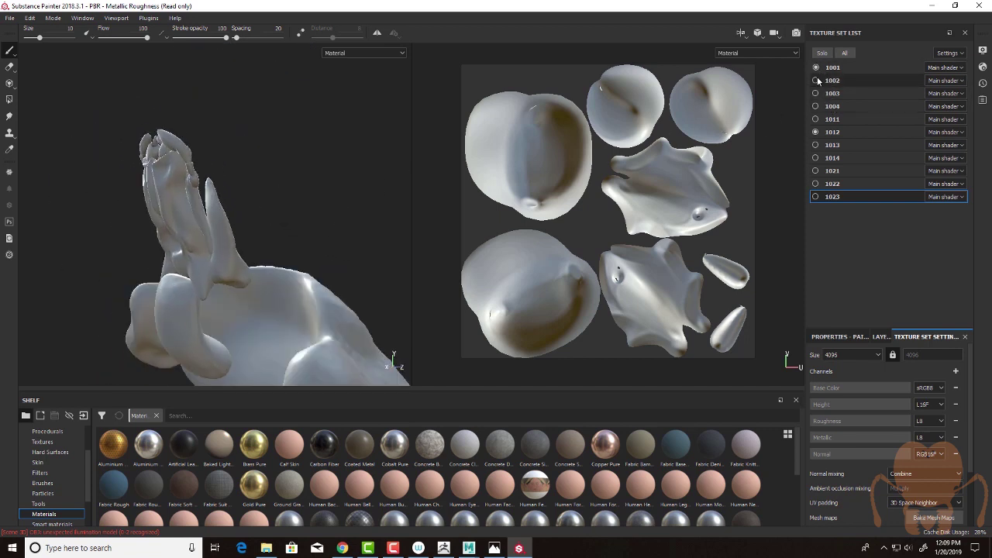
{"action": "left_click", "coordinate": [816, 81]}
{"action": "left_click", "coordinate": [816, 93]}
{"action": "left_click", "coordinate": [815, 119]}
Start a new project, uncheck Compute tangent space, then cancel the setup.
{"action": "left_click", "coordinate": [10, 18]}
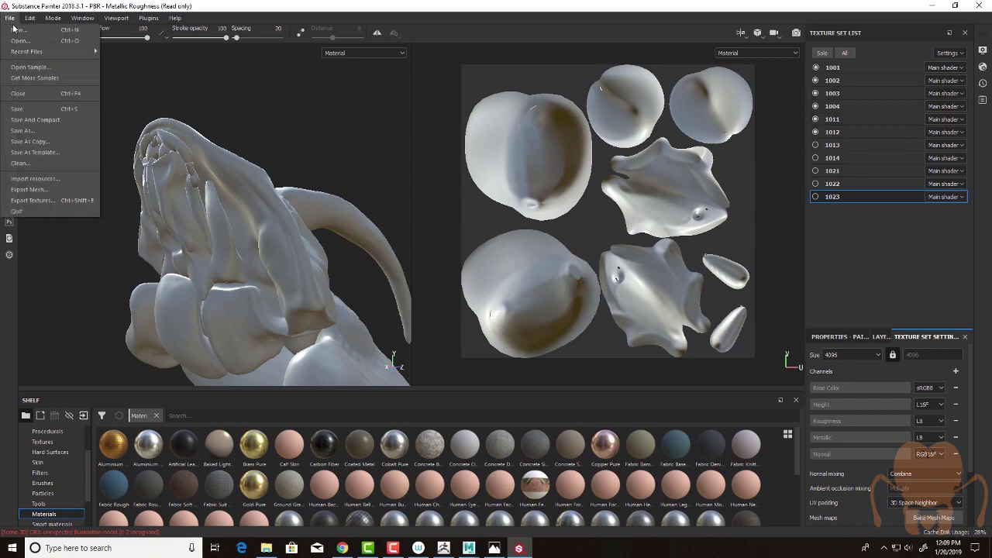
{"action": "left_click", "coordinate": [23, 30]}
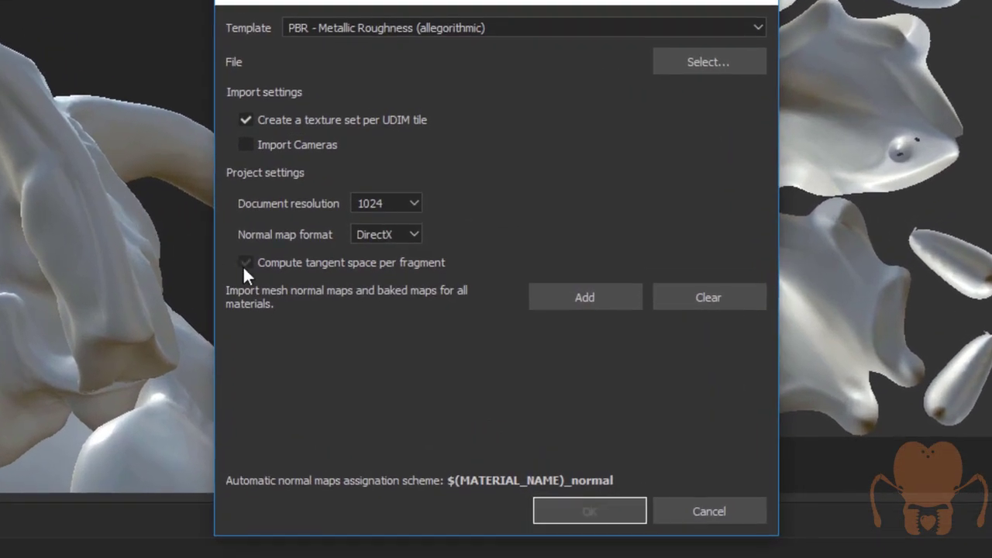
{"action": "left_click", "coordinate": [372, 263]}
{"action": "left_click", "coordinate": [720, 505]}
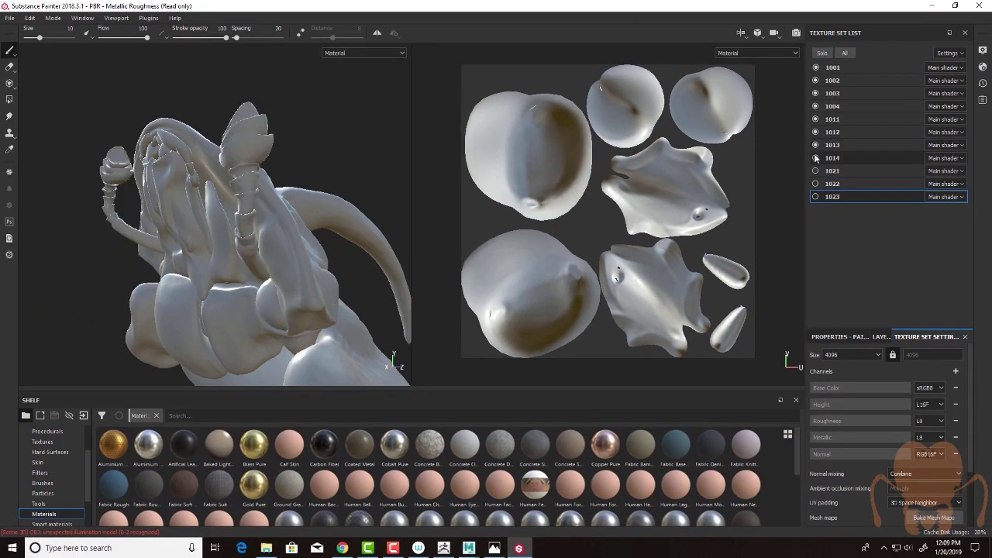
Show texture sets 1014, 1021, 1022 and 1023 in the 3D view.
{"action": "left_click", "coordinate": [815, 158]}
{"action": "left_click", "coordinate": [815, 184]}
{"action": "left_click", "coordinate": [815, 197]}
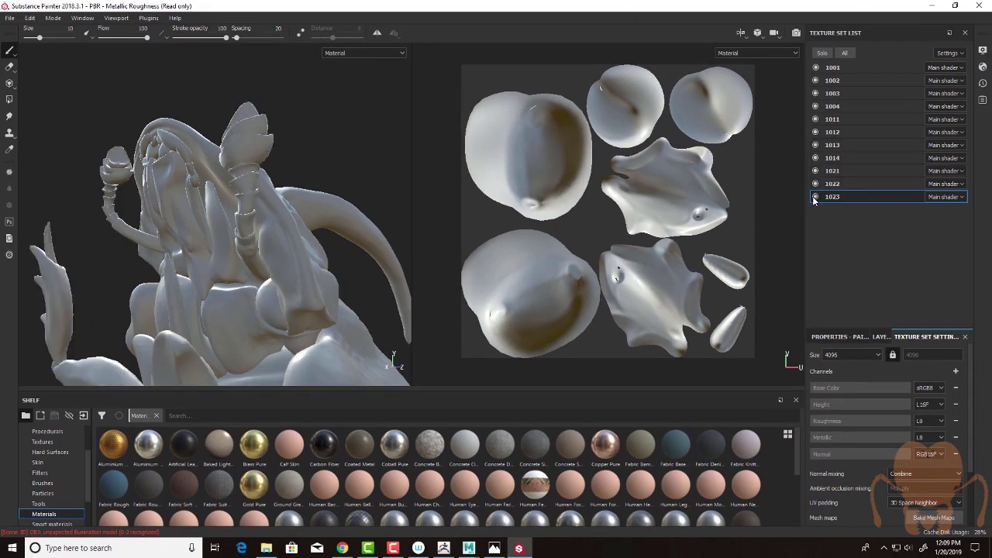
Switch the shelf to the Project category and browse its baked mesh map thumbnails.
{"action": "scroll", "coordinate": [392, 124], "scroll_direction": "up", "scroll_amount": 3}
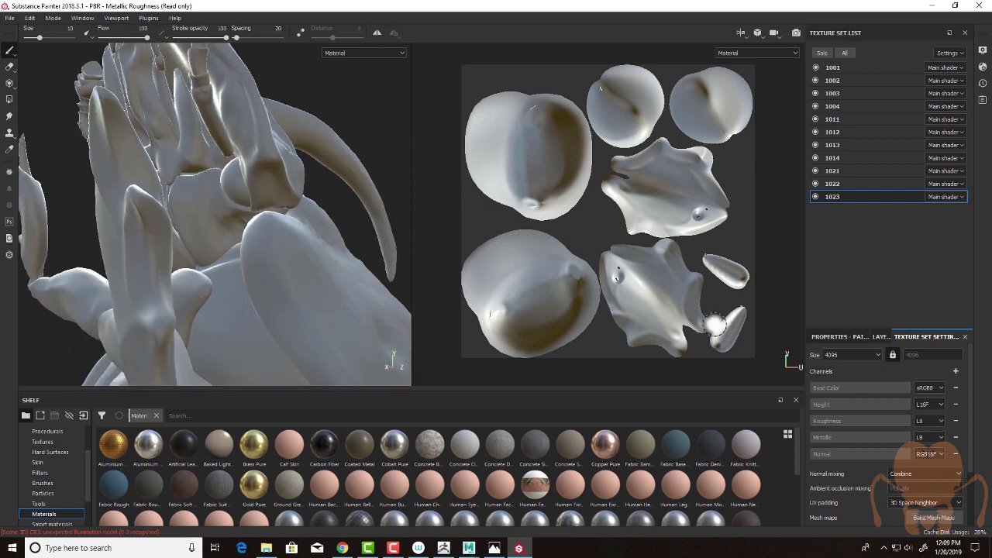
{"action": "scroll", "coordinate": [971, 386], "scroll_direction": "down", "scroll_amount": 2}
{"action": "scroll", "coordinate": [971, 386], "scroll_direction": "up", "scroll_amount": 2}
{"action": "scroll", "coordinate": [85, 458], "scroll_direction": "up", "scroll_amount": 2}
{"action": "left_click", "coordinate": [43, 441]}
{"action": "scroll", "coordinate": [297, 463], "scroll_direction": "down", "scroll_amount": 1}
{"action": "scroll", "coordinate": [297, 462], "scroll_direction": "up", "scroll_amount": 1}
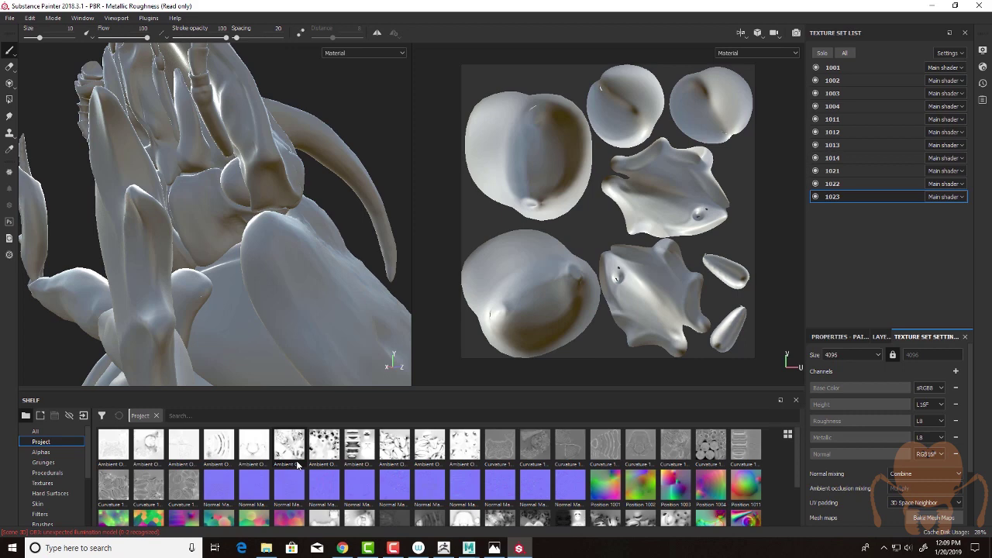
{"action": "scroll", "coordinate": [297, 463], "scroll_direction": "down", "scroll_amount": 2}
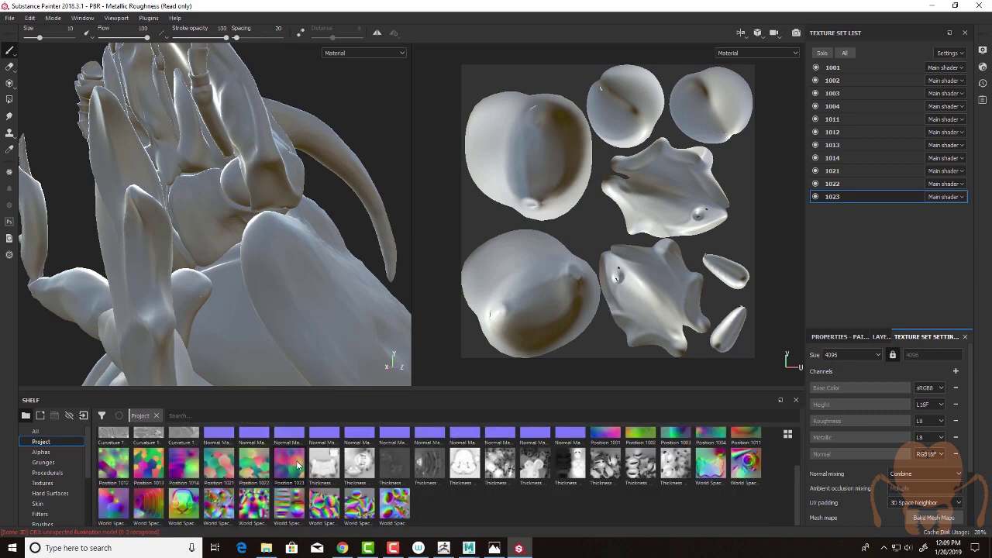
{"action": "scroll", "coordinate": [492, 512], "scroll_direction": "up", "scroll_amount": 2}
{"action": "scroll", "coordinate": [465, 508], "scroll_direction": "down", "scroll_amount": 2}
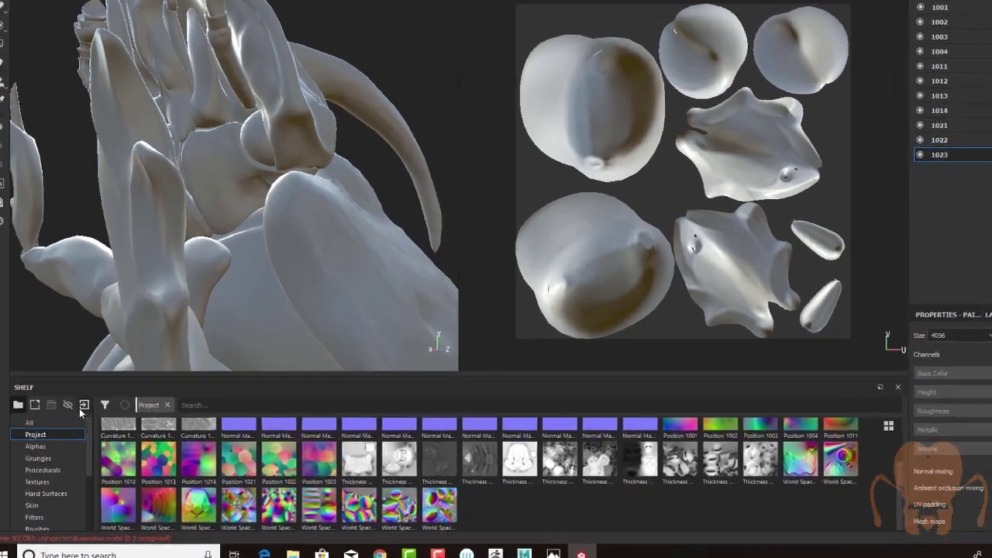
Add the eleven vindex_62-DM maps, 1001 to 1023, from P_vindex_Maya to the import list.
{"action": "left_click", "coordinate": [84, 416]}
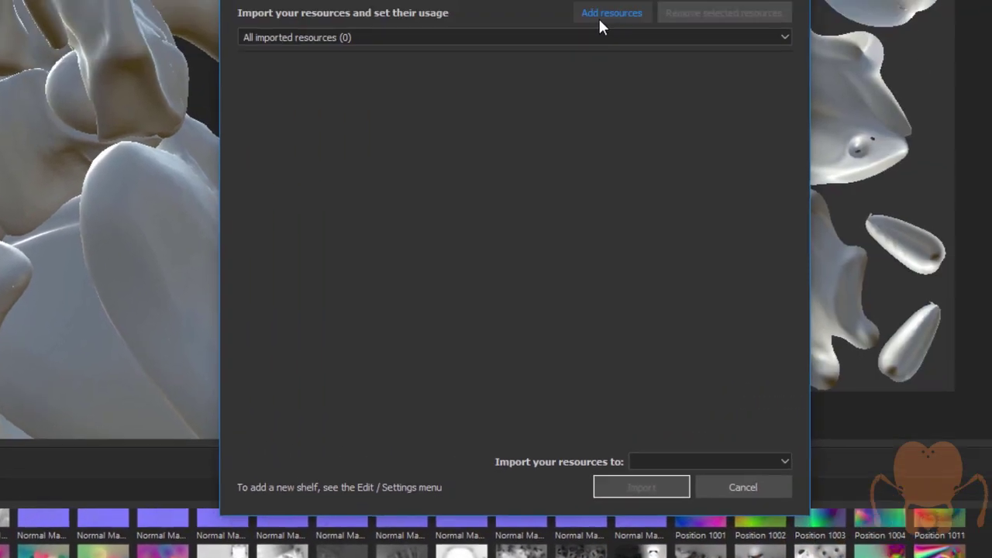
{"action": "left_click", "coordinate": [597, 19]}
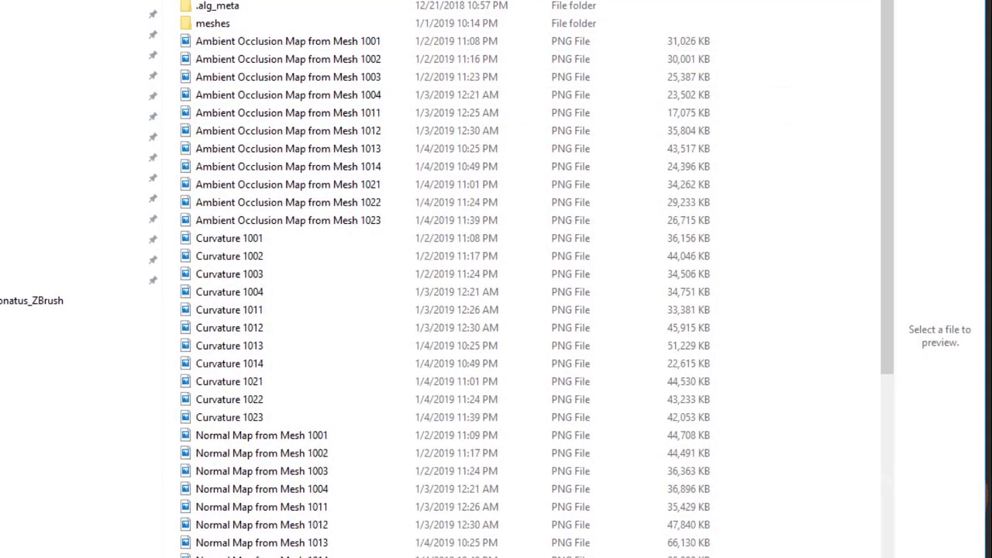
{"action": "key", "text": "alt+Up"}
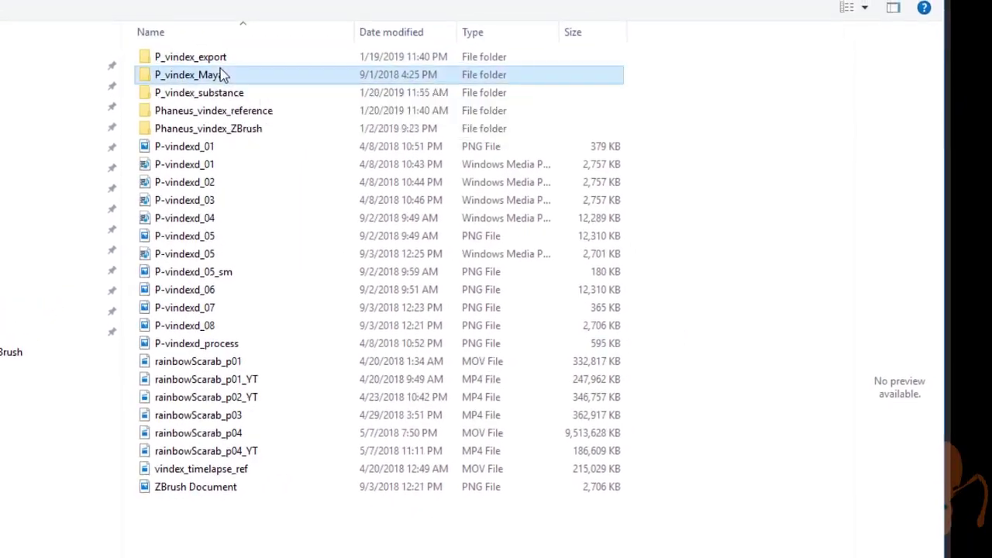
{"action": "double_click", "coordinate": [221, 74]}
{"action": "left_click", "coordinate": [290, 100]}
{"action": "left_click", "coordinate": [587, 183], "text": "shift"}
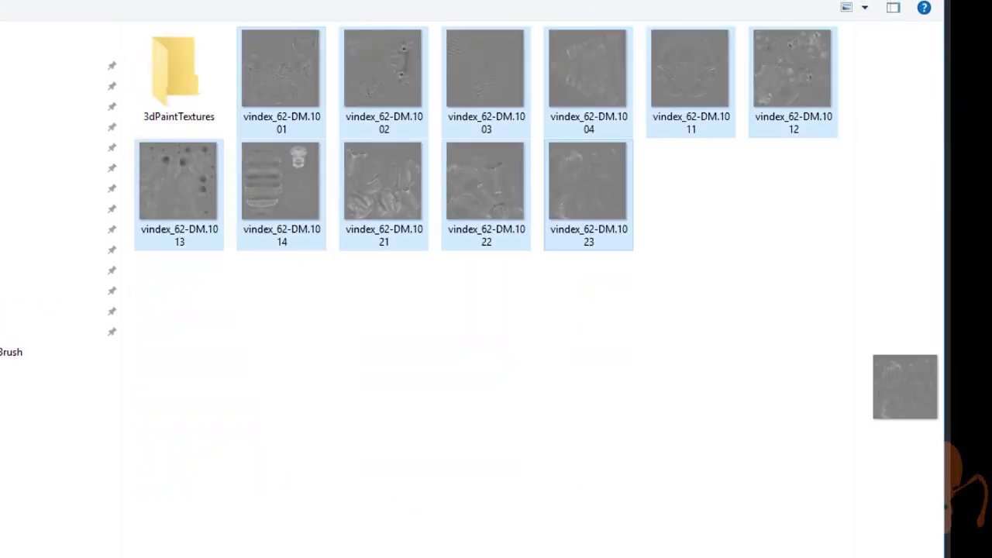
{"action": "left_click_drag", "start_coordinate": [906, 388], "coordinate": [233, 325]}
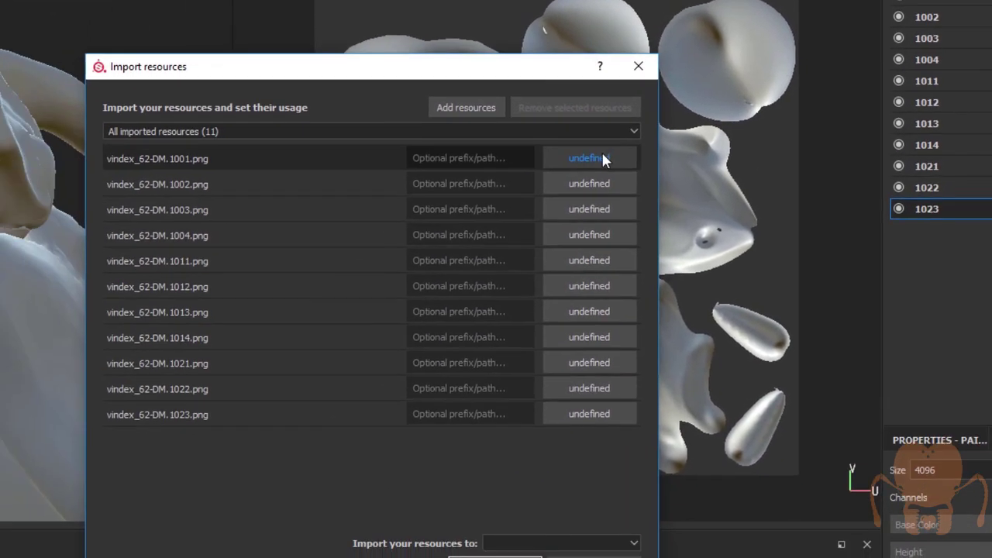
Set every map's usage to texture and import them into the PBR - Metallic Roughness project.
{"action": "left_click", "coordinate": [360, 211]}
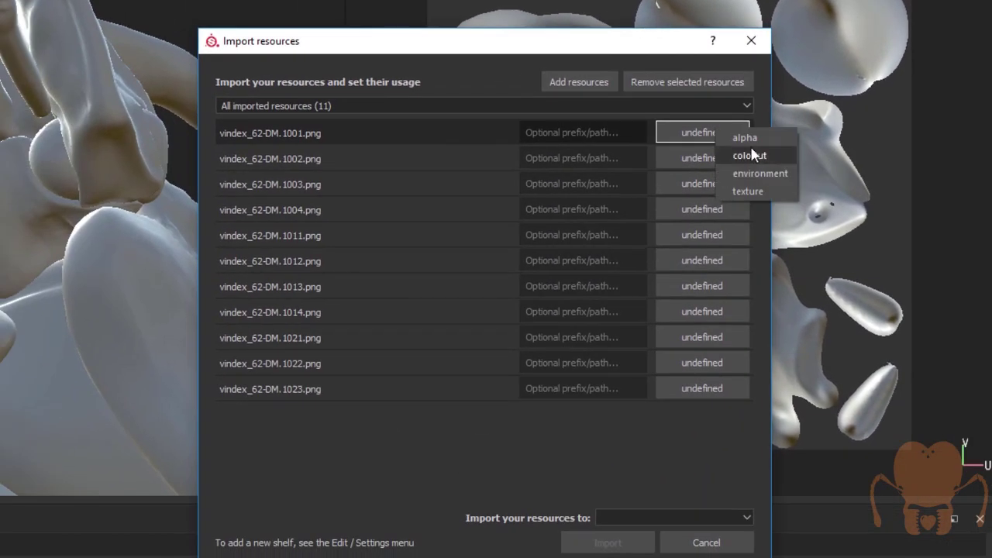
{"action": "left_click", "coordinate": [754, 192]}
{"action": "left_click", "coordinate": [722, 160]}
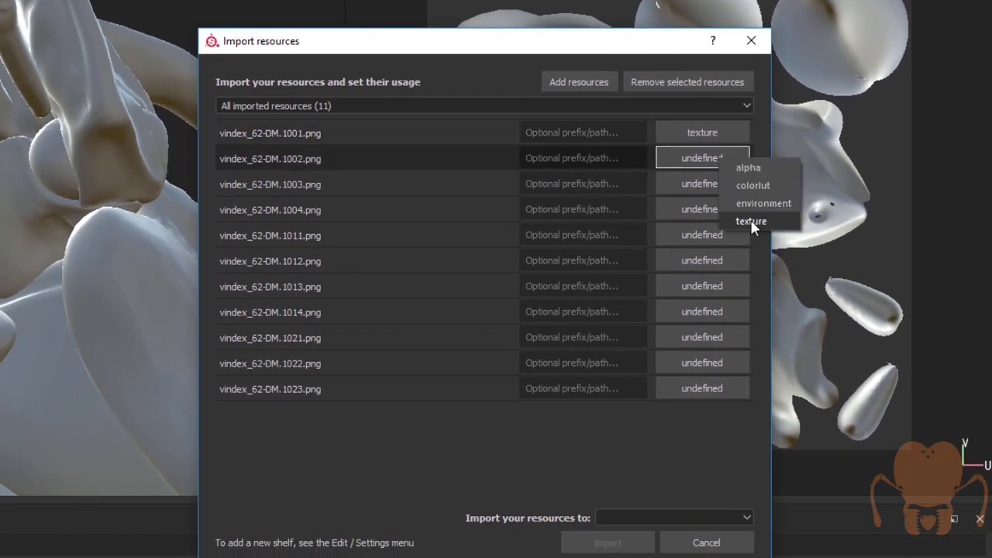
{"action": "left_click", "coordinate": [749, 222]}
{"action": "left_click", "coordinate": [712, 180]}
{"action": "left_click", "coordinate": [746, 243]}
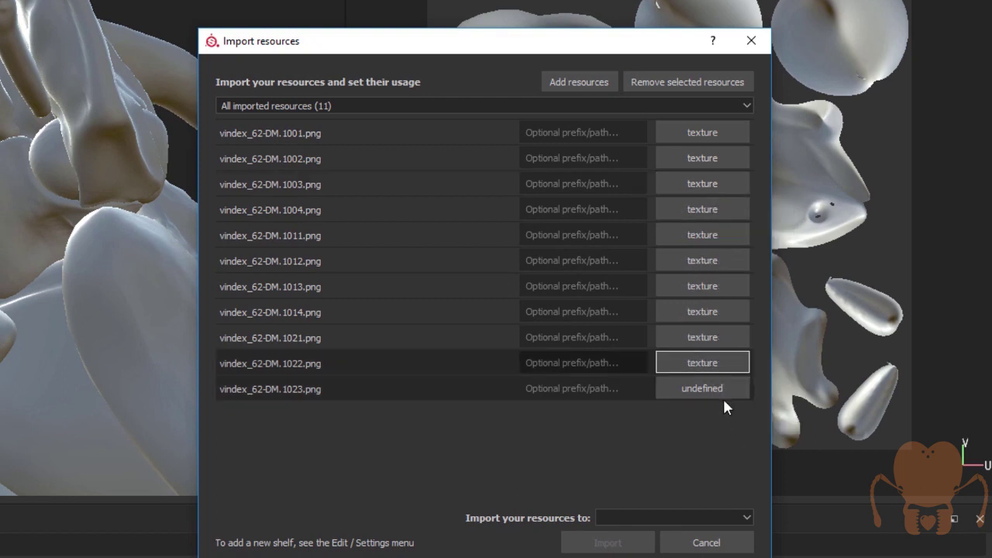
{"action": "left_click", "coordinate": [715, 388]}
{"action": "left_click", "coordinate": [743, 451]}
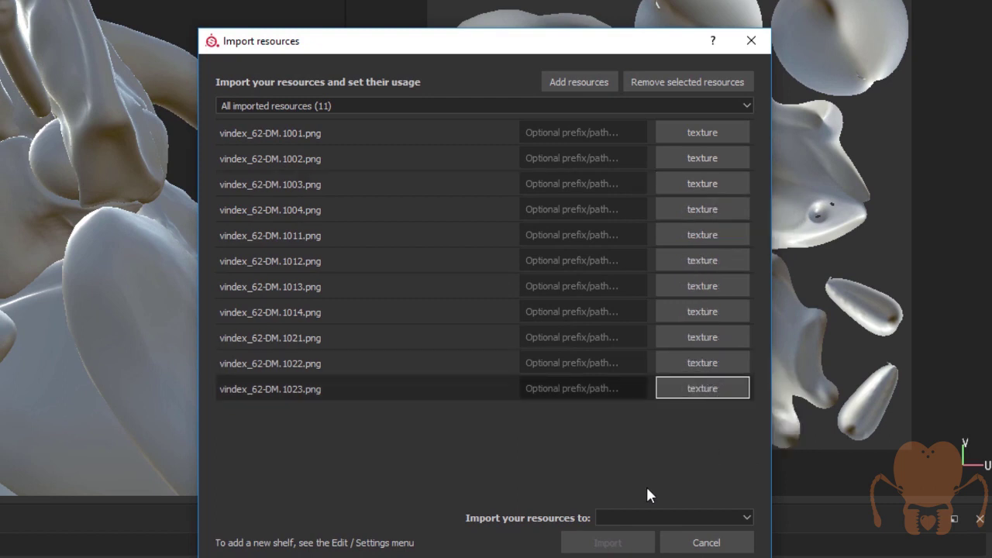
{"action": "left_click", "coordinate": [710, 517]}
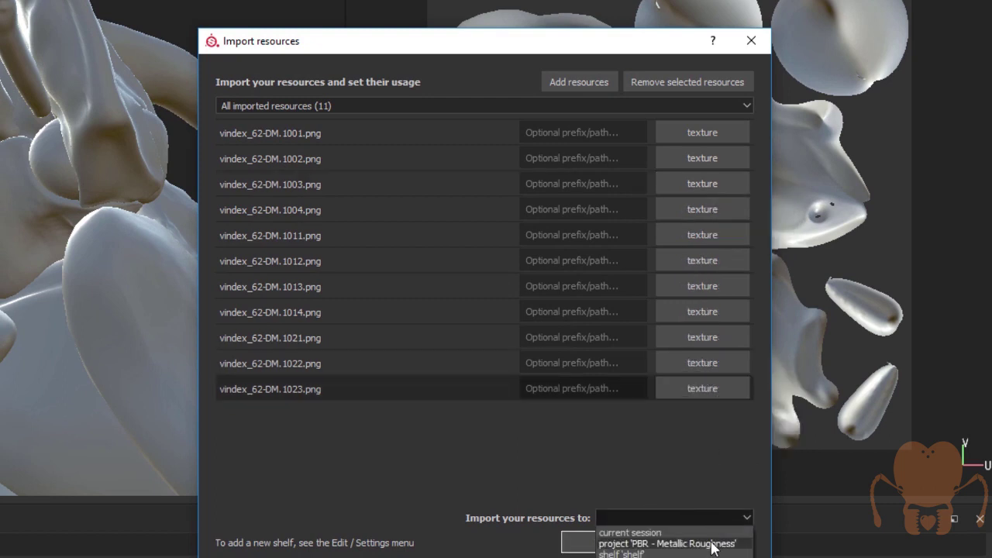
{"action": "left_click", "coordinate": [712, 545]}
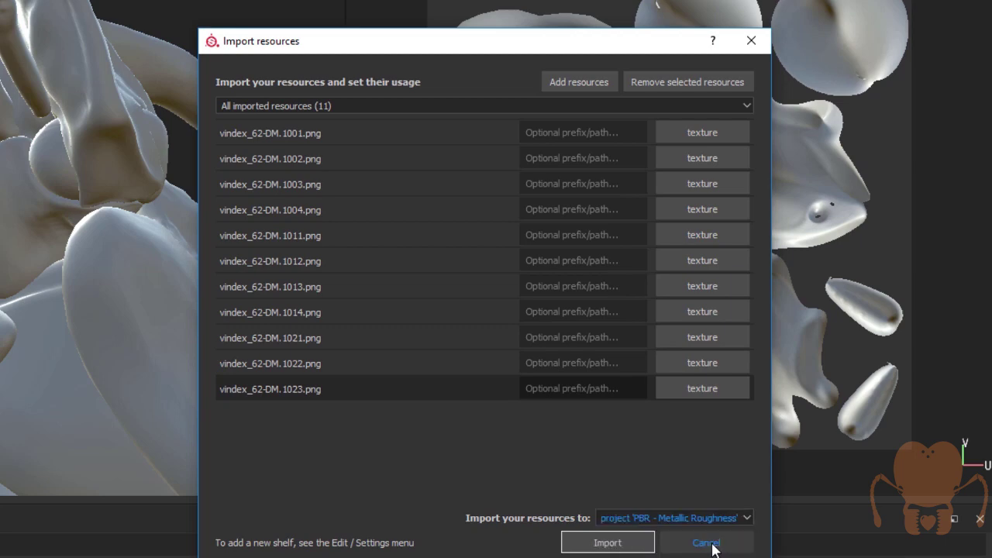
{"action": "left_click", "coordinate": [608, 544]}
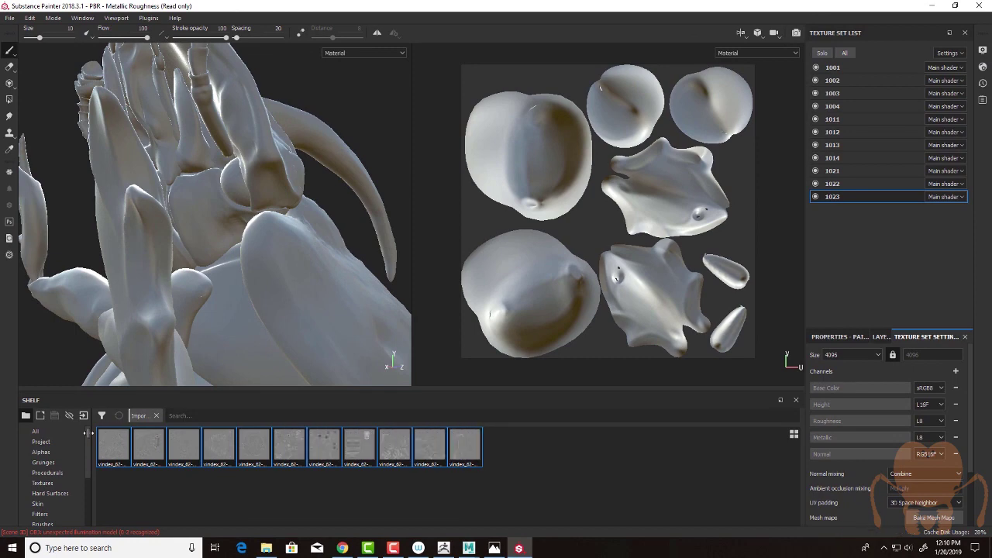
List all Project resources in the shelf, browse the thumbnails and orbit the model.
{"action": "left_click", "coordinate": [41, 442]}
{"action": "scroll", "coordinate": [329, 452], "scroll_direction": "down", "scroll_amount": 3}
{"action": "scroll", "coordinate": [330, 452], "scroll_direction": "up", "scroll_amount": 3}
{"action": "scroll", "coordinate": [330, 453], "scroll_direction": "down", "scroll_amount": 3}
{"action": "scroll", "coordinate": [468, 469], "scroll_direction": "up", "scroll_amount": 2}
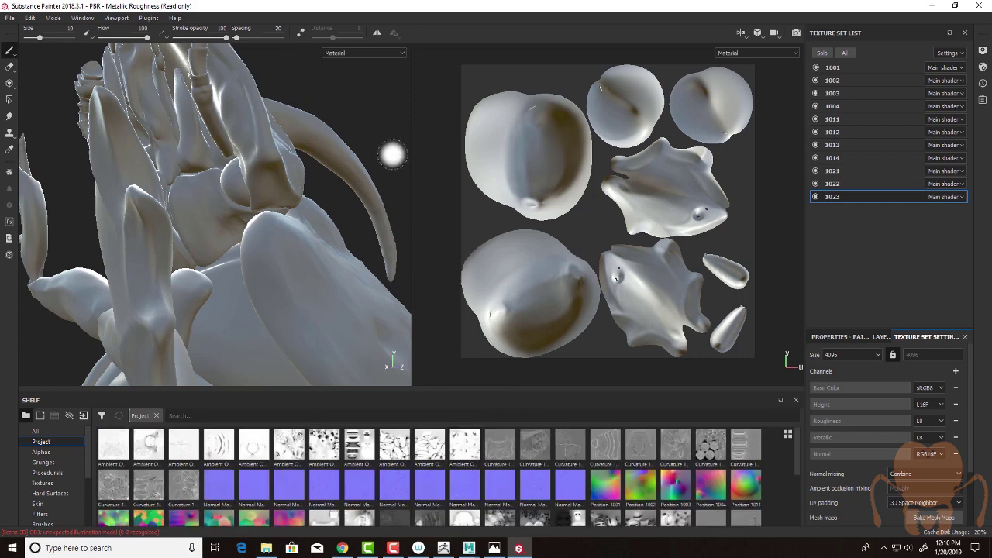
{"action": "left_click_drag", "start_coordinate": [388, 158], "coordinate": [310, 248], "text": "alt"}
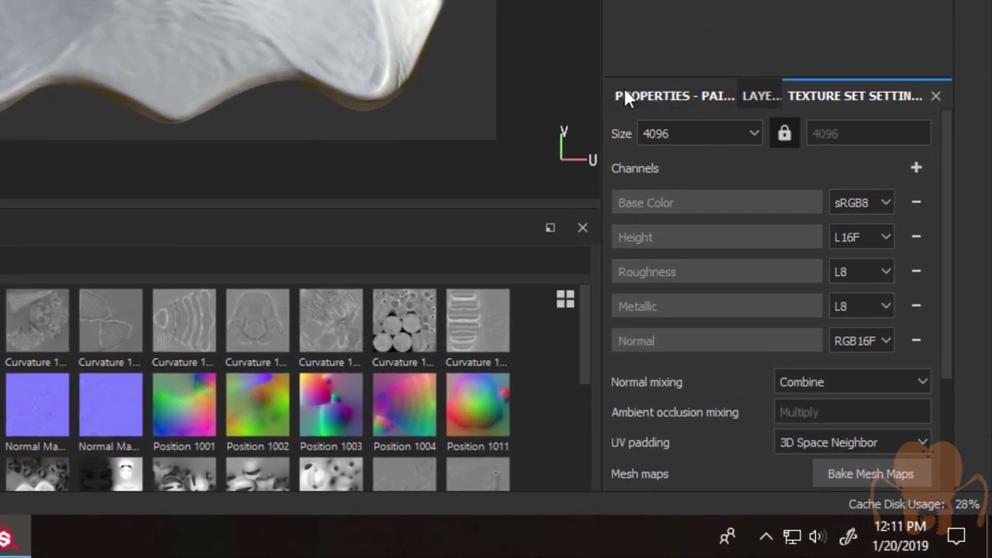
In Texture Set Settings, assign Normal Map from Mesh 1001 as texture set 1001's normal map.
{"action": "left_click", "coordinate": [827, 334]}
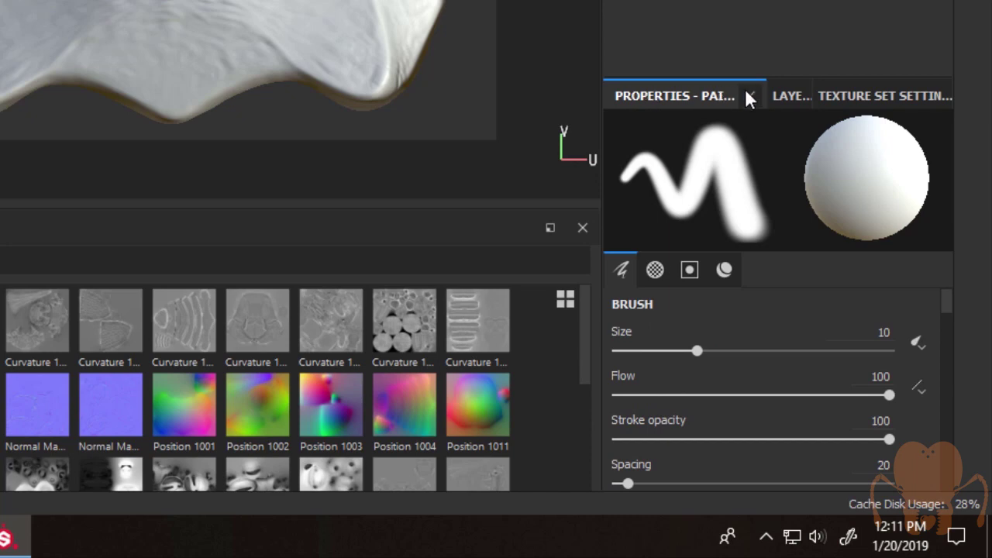
{"action": "left_click", "coordinate": [790, 92]}
{"action": "left_click", "coordinate": [850, 90]}
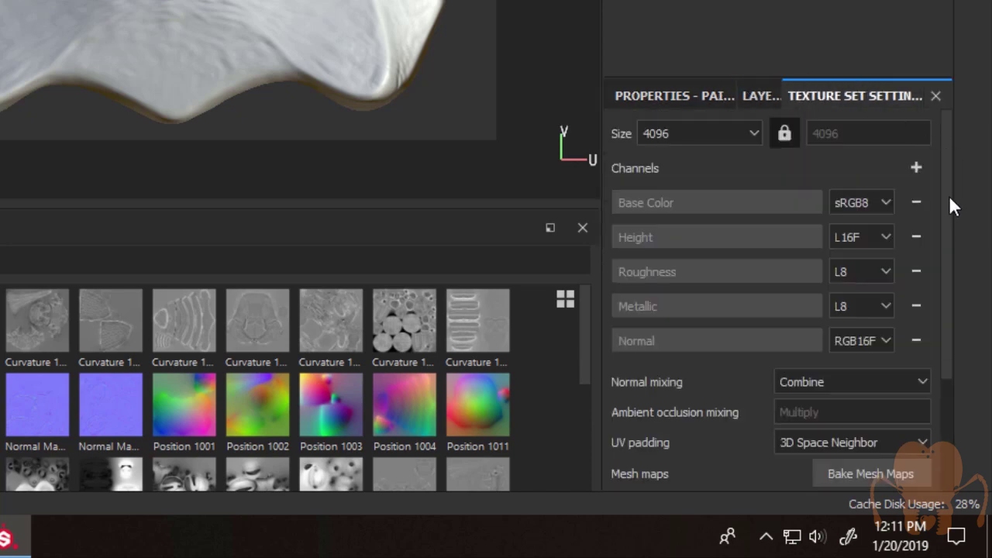
{"action": "left_click_drag", "start_coordinate": [948, 198], "coordinate": [940, 373]}
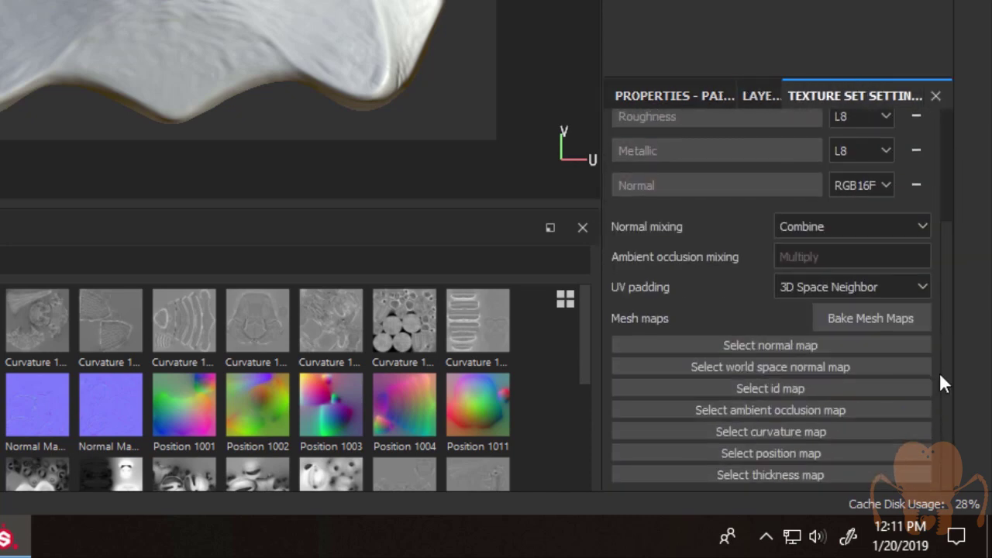
{"action": "left_click", "coordinate": [737, 346]}
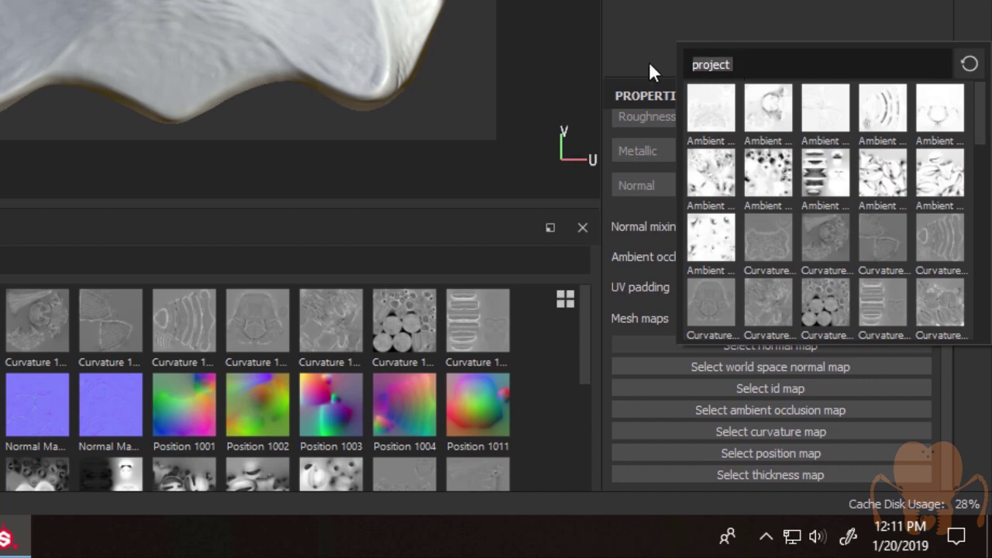
{"action": "mouse_move", "coordinate": [686, 100]}
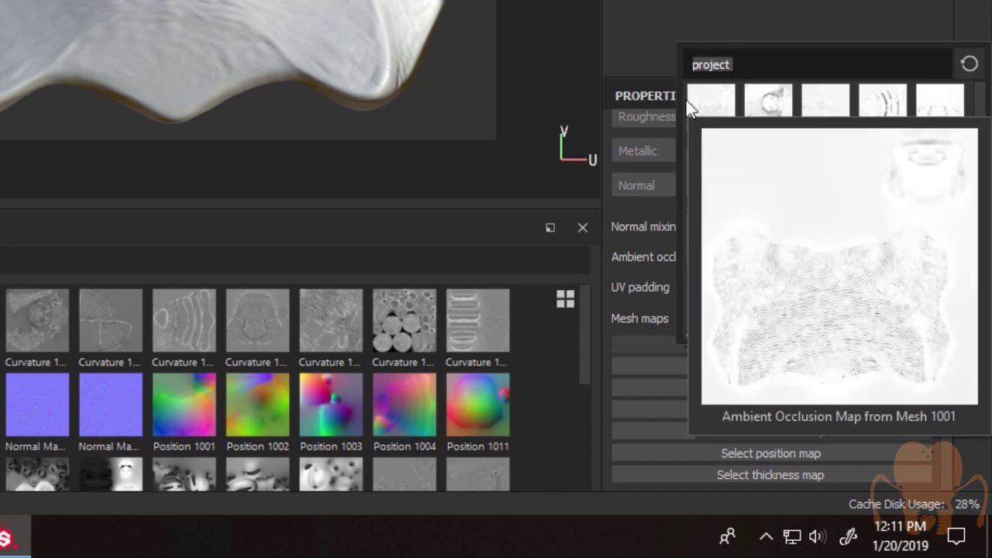
{"action": "type", "text": "1001"}
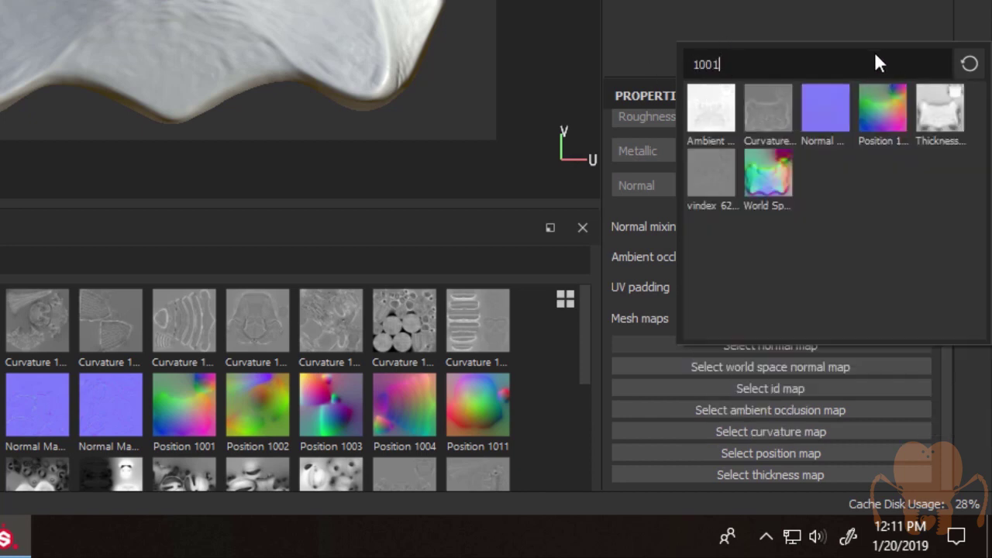
{"action": "left_click", "coordinate": [822, 116]}
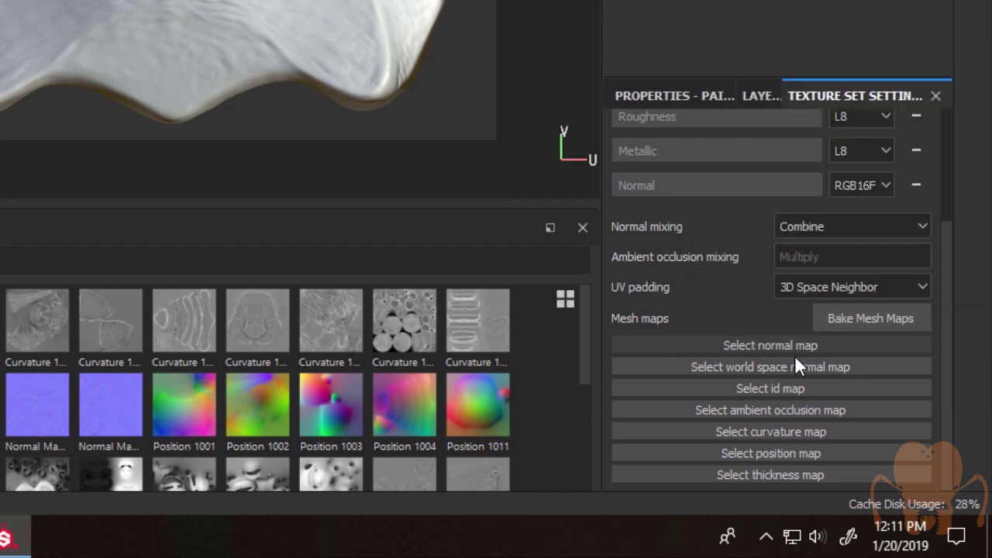
Assign World Space Normals 1001 and Ambient Occlusion Map from Mesh 1001.
{"action": "left_click", "coordinate": [785, 393]}
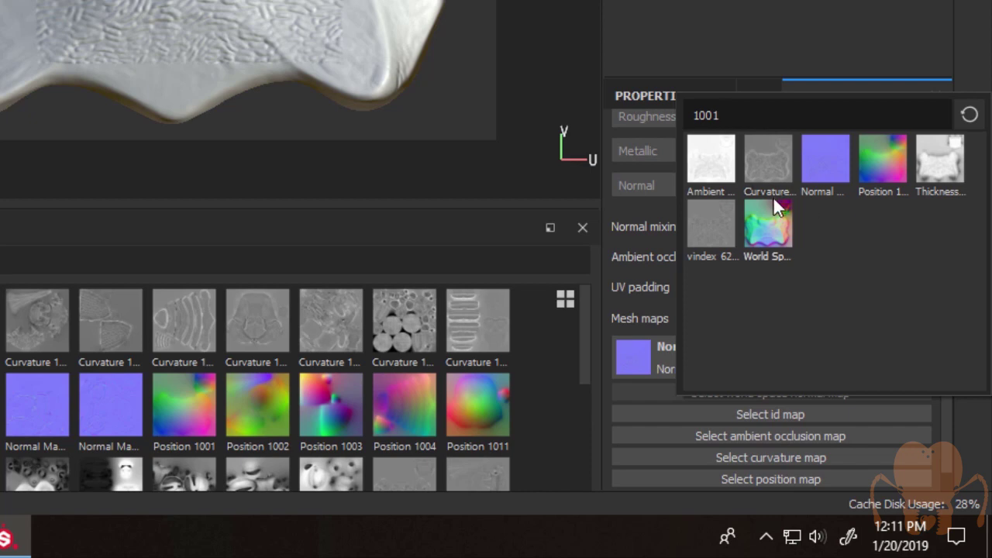
{"action": "left_click", "coordinate": [777, 229]}
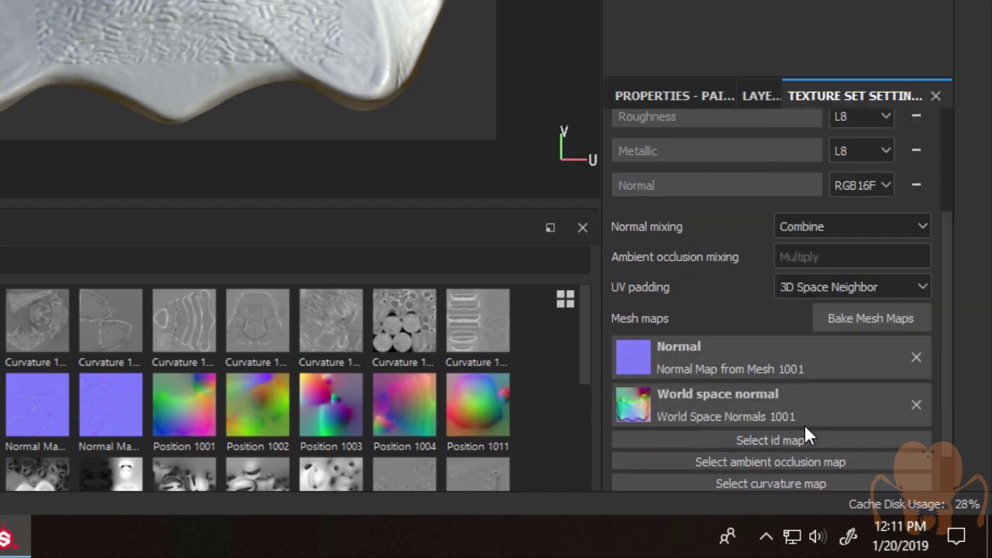
{"action": "left_click_drag", "start_coordinate": [947, 358], "coordinate": [947, 473]}
{"action": "left_click", "coordinate": [772, 407]}
{"action": "left_click", "coordinate": [701, 169]}
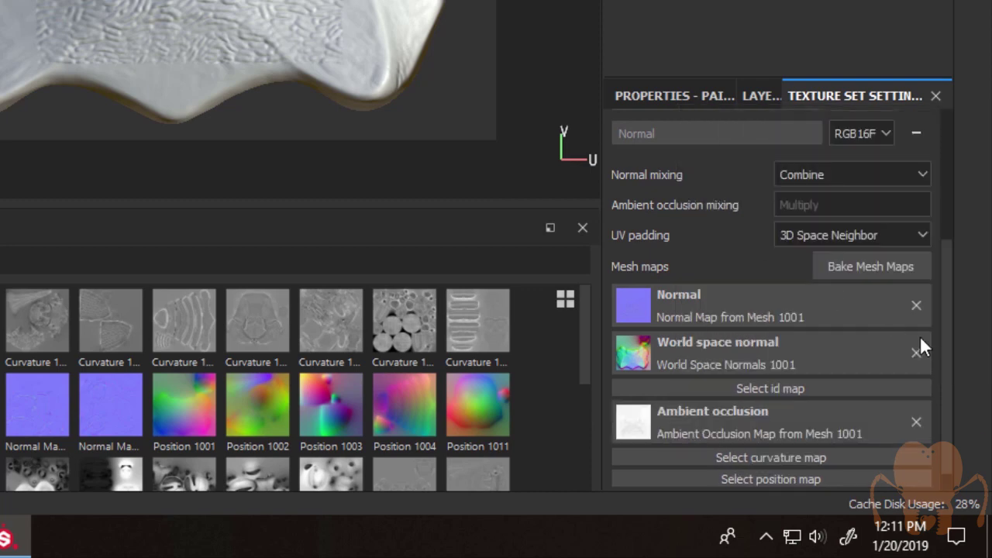
Assign the 1001 curvature, position and thickness maps to their mesh map slots.
{"action": "left_click_drag", "start_coordinate": [948, 370], "coordinate": [904, 465]}
{"action": "left_click", "coordinate": [822, 428]}
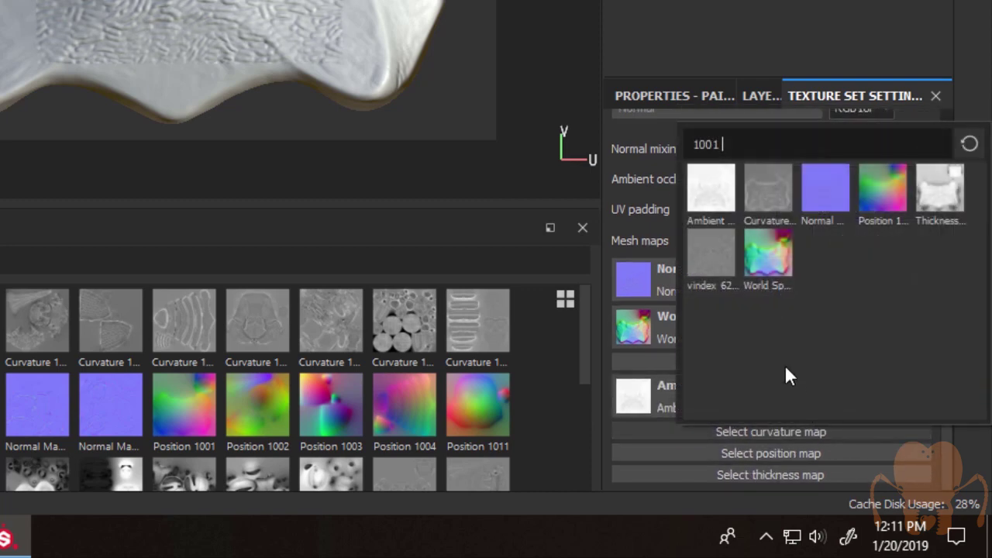
{"action": "left_click", "coordinate": [757, 190]}
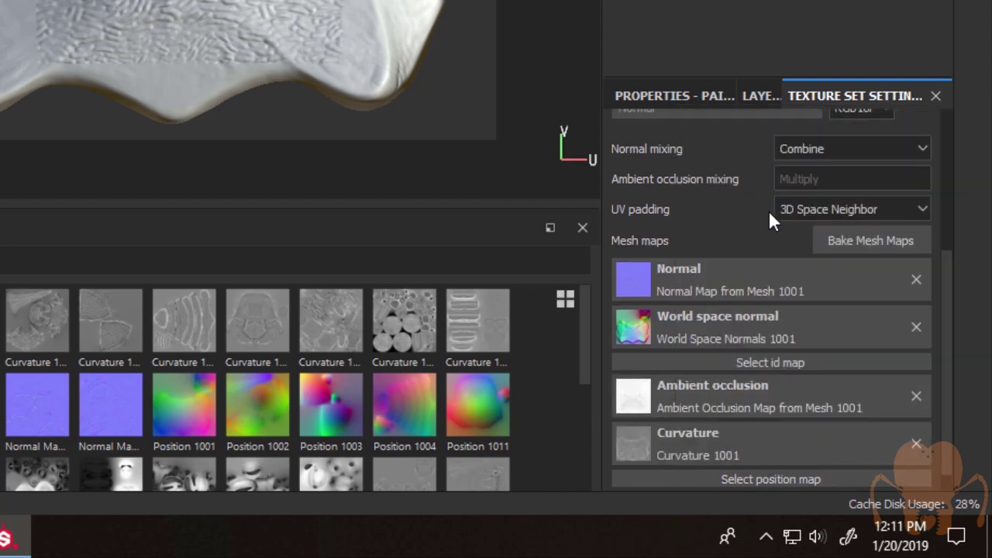
{"action": "left_click_drag", "start_coordinate": [942, 389], "coordinate": [935, 485]}
{"action": "left_click", "coordinate": [807, 454]}
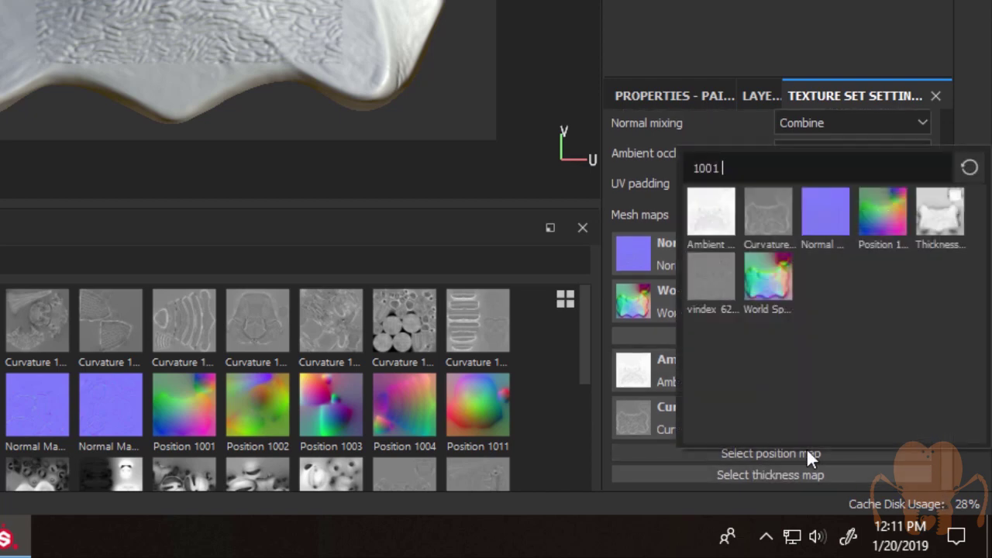
{"action": "left_click", "coordinate": [882, 221]}
{"action": "left_click_drag", "start_coordinate": [951, 331], "coordinate": [944, 407]}
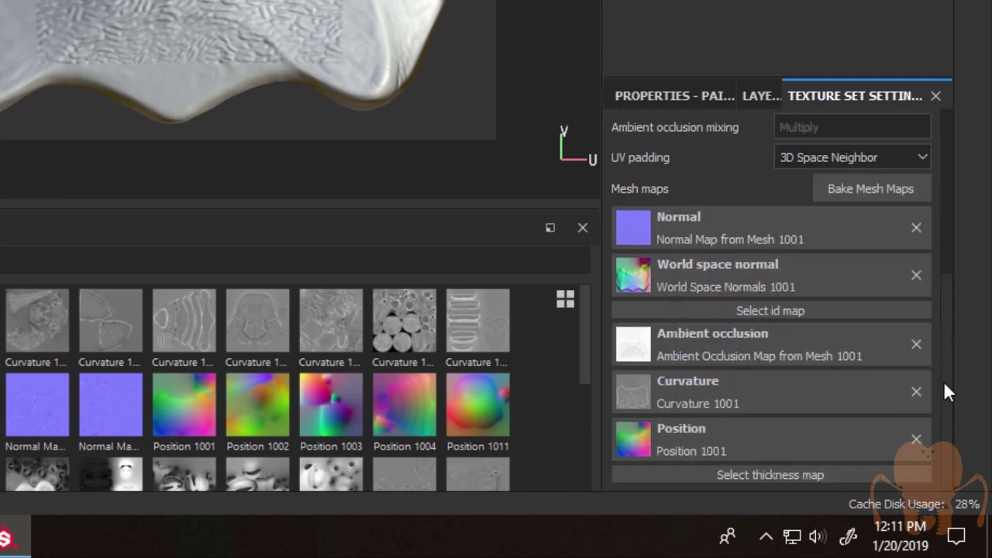
{"action": "left_click", "coordinate": [830, 474]}
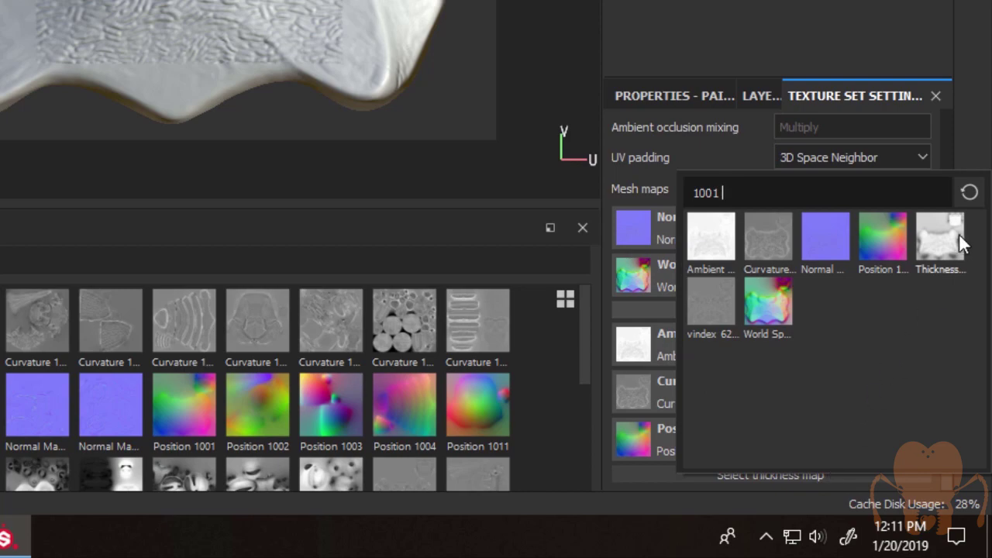
{"action": "left_click", "coordinate": [941, 237]}
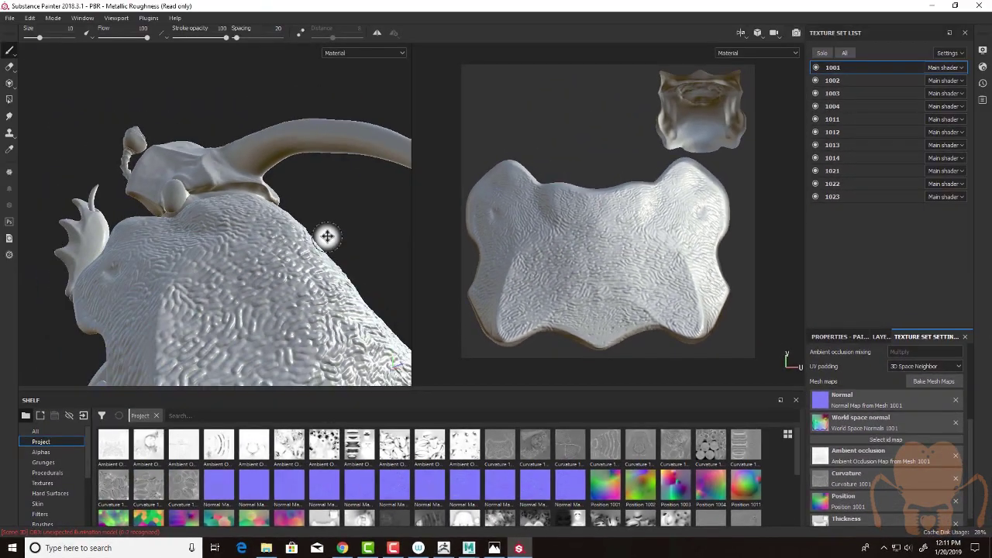
{"action": "mouse_move", "coordinate": [327, 236]}
{"action": "left_mouse_down", "text": "alt"}
{"action": "mouse_move", "coordinate": [279, 119]}
{"action": "mouse_move", "coordinate": [336, 166]}
{"action": "mouse_move", "coordinate": [234, 208]}
{"action": "mouse_move", "coordinate": [193, 206]}
{"action": "mouse_move", "coordinate": [283, 207]}
{"action": "mouse_move", "coordinate": [263, 210]}
{"action": "mouse_move", "coordinate": [268, 324]}
{"action": "left_mouse_up", "text": "alt"}
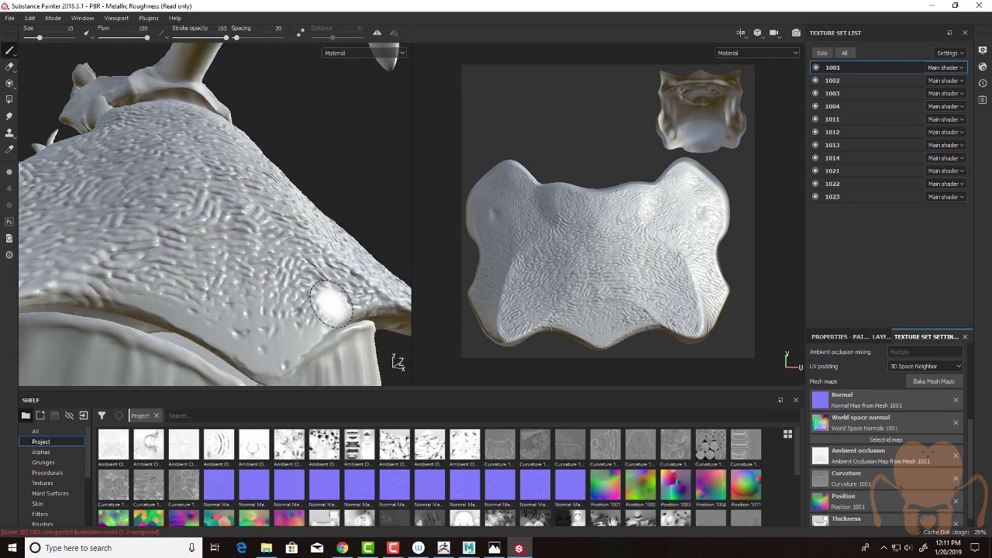
{"action": "mouse_move", "coordinate": [354, 204]}
{"action": "left_mouse_down", "text": "alt"}
{"action": "mouse_move", "coordinate": [339, 111]}
{"action": "mouse_move", "coordinate": [380, 126]}
{"action": "mouse_move", "coordinate": [388, 166]}
{"action": "mouse_move", "coordinate": [266, 215]}
{"action": "left_mouse_up", "text": "alt"}
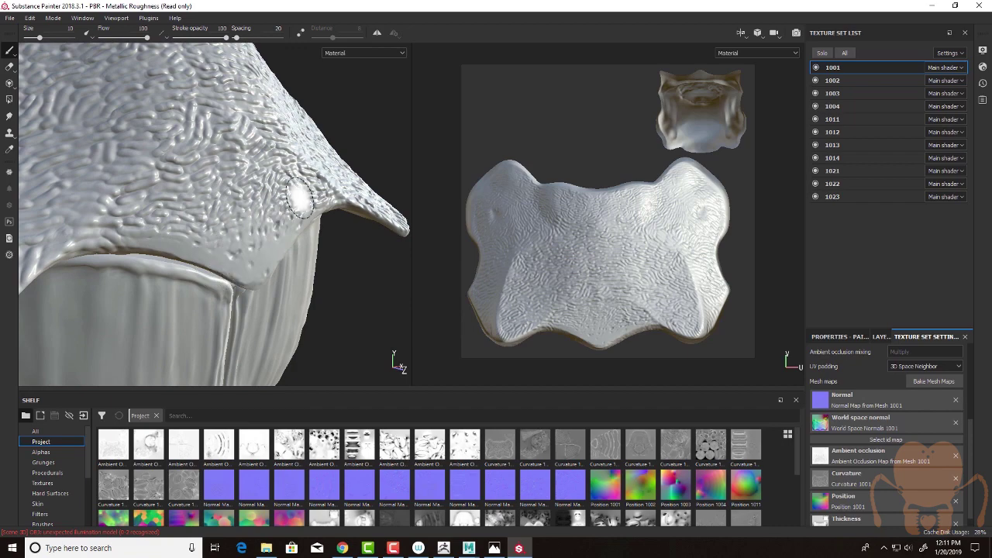
{"action": "mouse_move", "coordinate": [354, 304]}
{"action": "left_mouse_down", "text": "alt"}
{"action": "mouse_move", "coordinate": [225, 291]}
{"action": "mouse_move", "coordinate": [273, 286]}
{"action": "mouse_move", "coordinate": [310, 333]}
{"action": "mouse_move", "coordinate": [367, 332]}
{"action": "mouse_move", "coordinate": [321, 307]}
{"action": "mouse_move", "coordinate": [359, 298]}
{"action": "mouse_move", "coordinate": [82, 287]}
{"action": "mouse_move", "coordinate": [199, 298]}
{"action": "mouse_move", "coordinate": [113, 234]}
{"action": "mouse_move", "coordinate": [201, 287]}
{"action": "left_mouse_up", "text": "alt"}
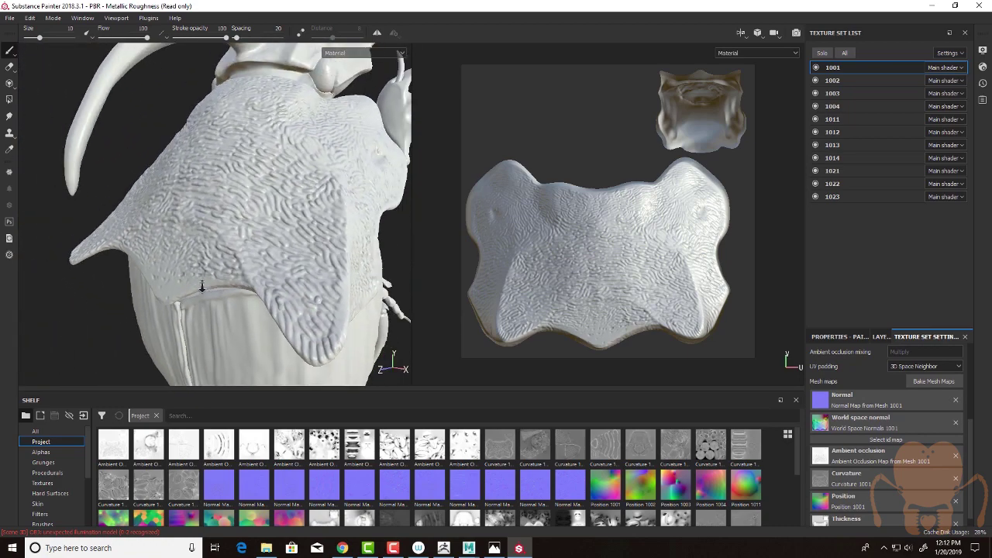
Select texture set 1002 and assign its 1002 normal, world space normal and ambient occlusion maps.
{"action": "left_click", "coordinate": [850, 81]}
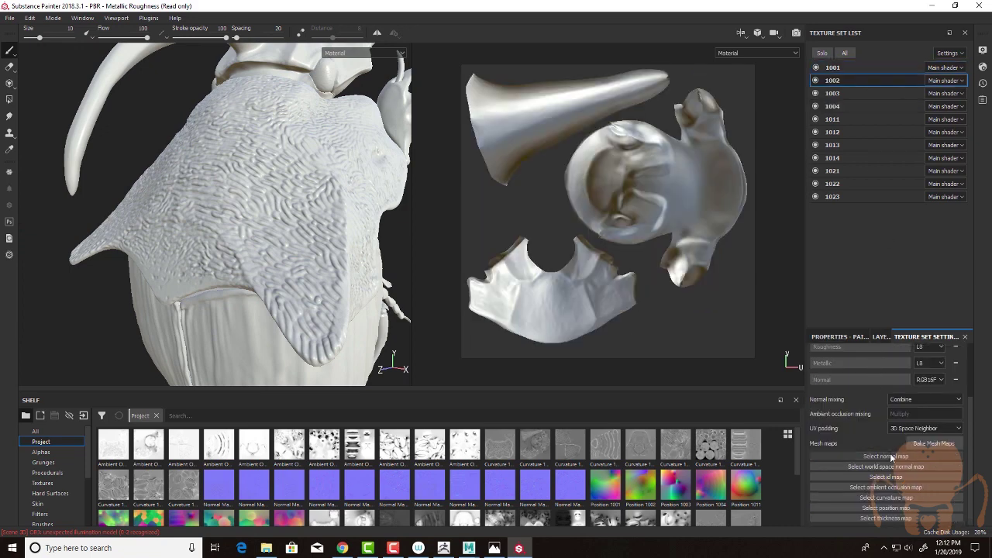
{"action": "left_click", "coordinate": [891, 459]}
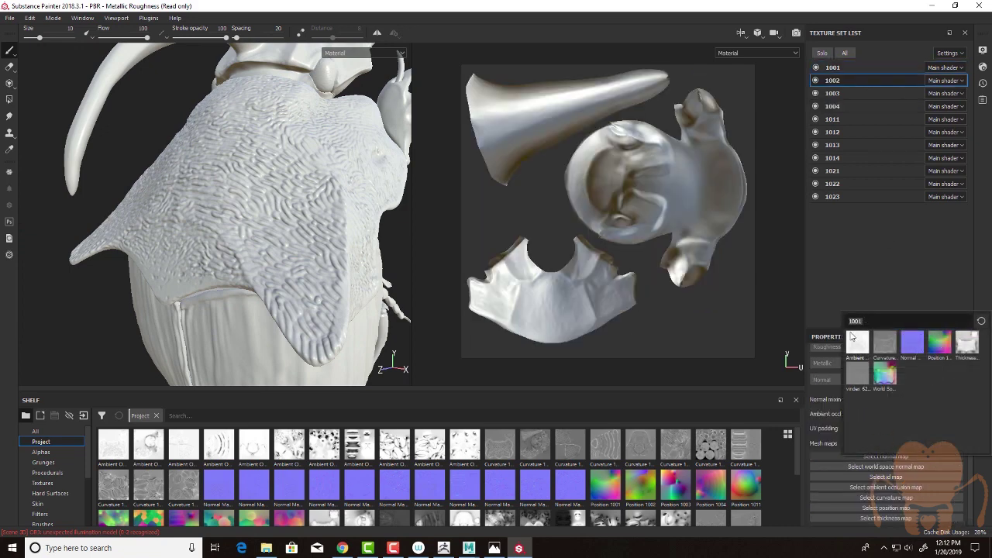
{"action": "key", "text": "BackSpace"}
{"action": "type", "text": "2"}
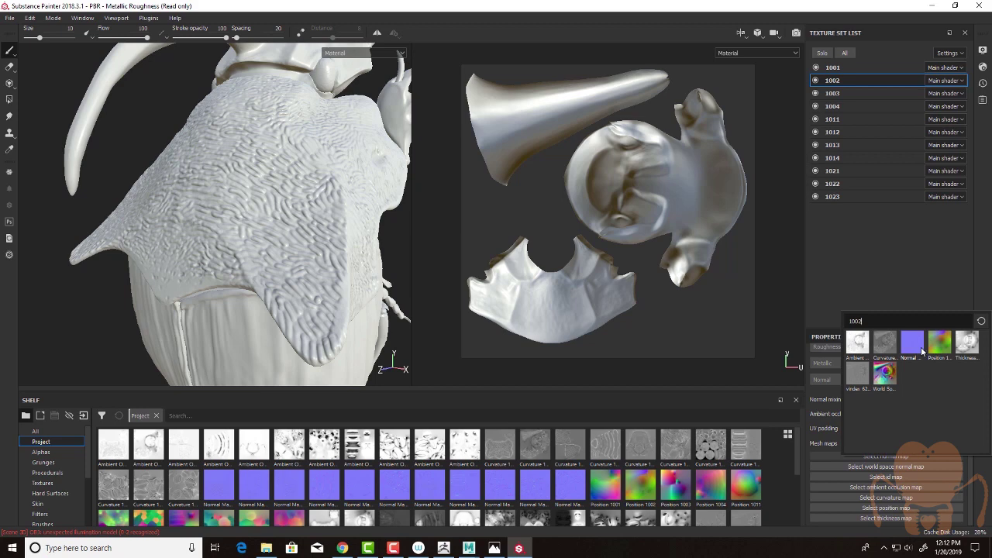
{"action": "left_click", "coordinate": [922, 351]}
{"action": "left_click", "coordinate": [907, 480]}
{"action": "left_click", "coordinate": [885, 398]}
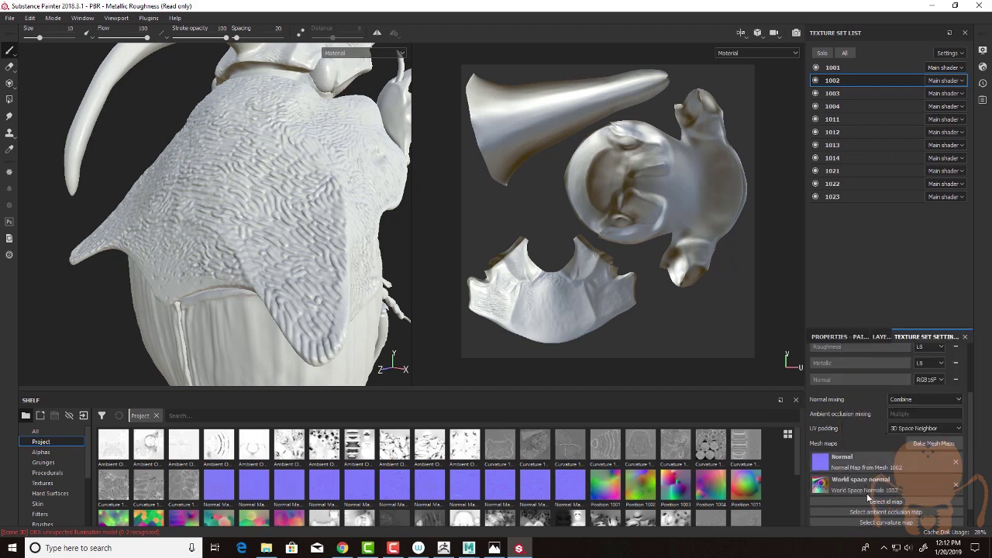
{"action": "left_click", "coordinate": [887, 512]}
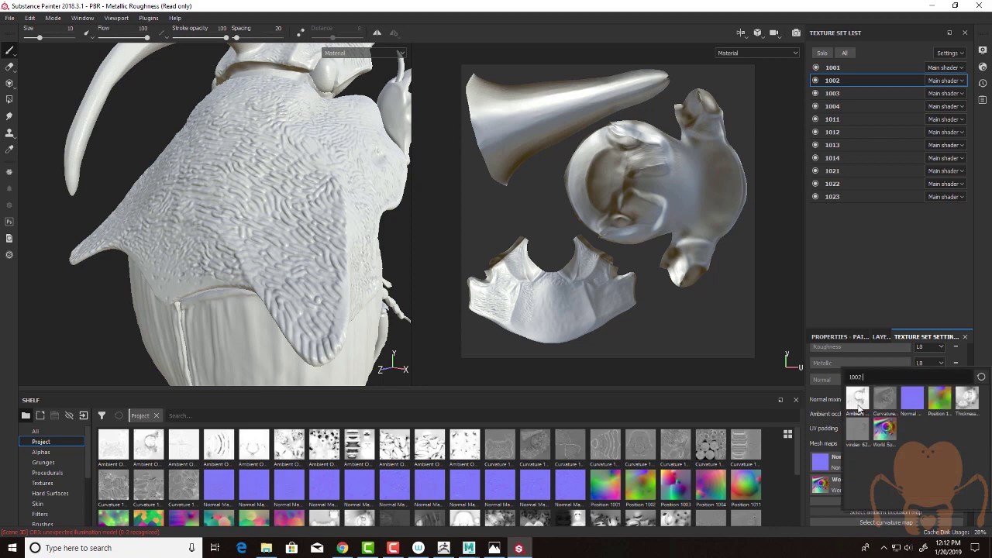
{"action": "left_click", "coordinate": [858, 408]}
Assign the 1002 curvature, position and thickness maps, then orbit the beetle.
{"action": "scroll", "coordinate": [897, 416], "scroll_direction": "down", "scroll_amount": 1}
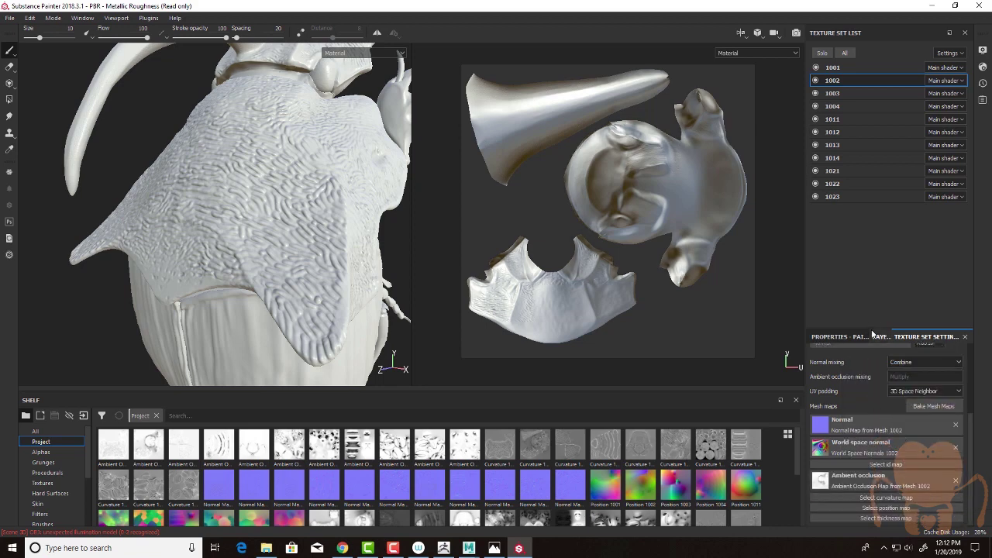
{"action": "left_click_drag", "start_coordinate": [872, 327], "coordinate": [873, 201]}
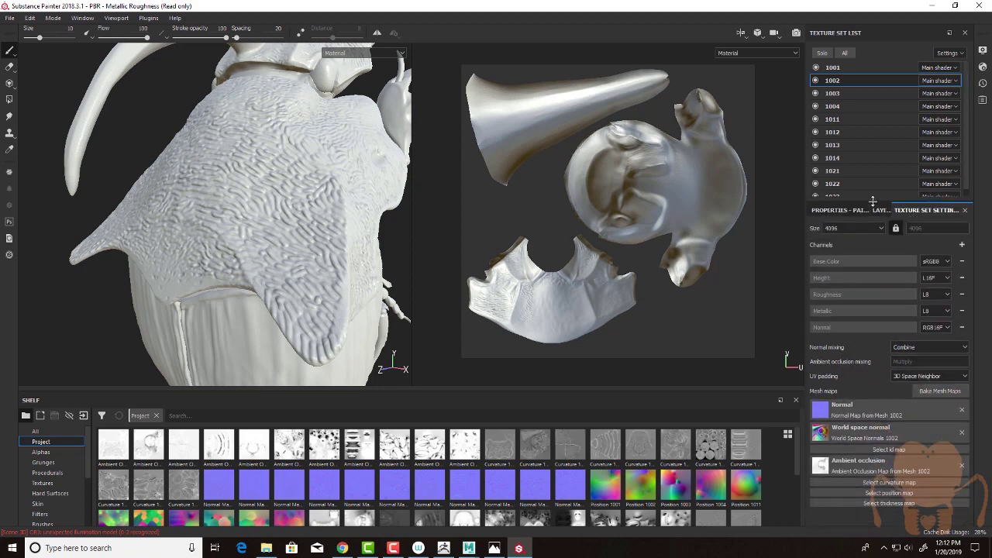
{"action": "left_click", "coordinate": [899, 482]}
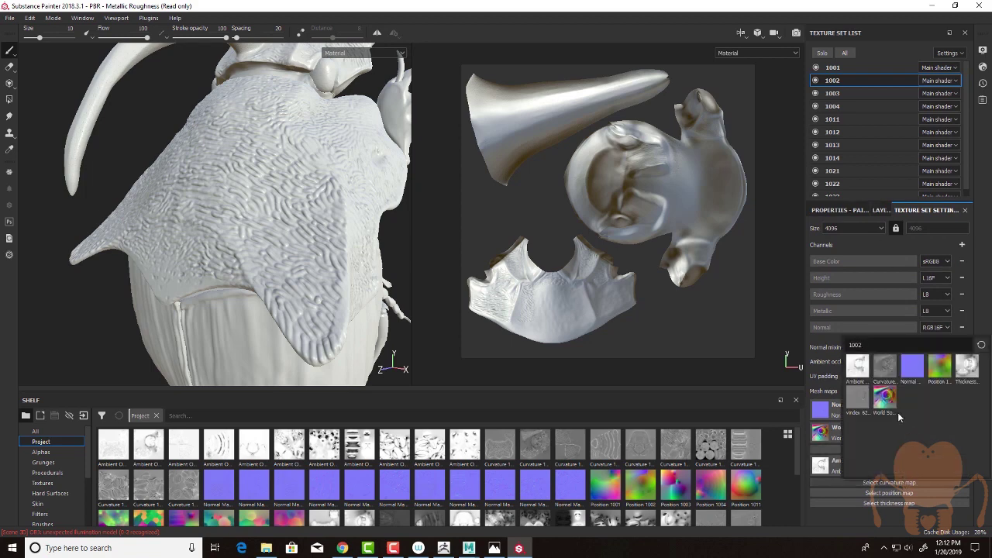
{"action": "left_click", "coordinate": [884, 365]}
{"action": "left_click", "coordinate": [909, 504]}
{"action": "left_click", "coordinate": [948, 400]}
{"action": "scroll", "coordinate": [891, 504], "scroll_direction": "down", "scroll_amount": 1}
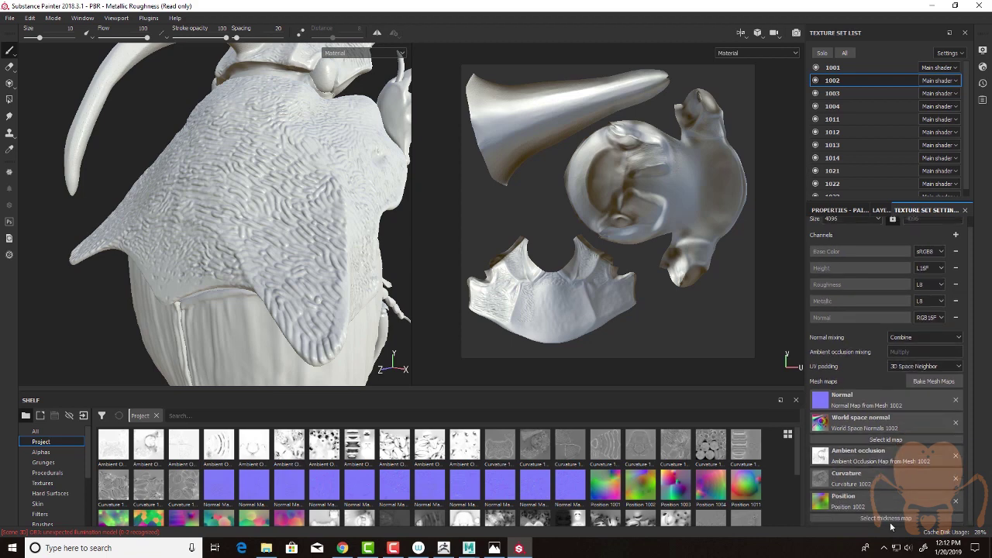
{"action": "left_click", "coordinate": [892, 519]}
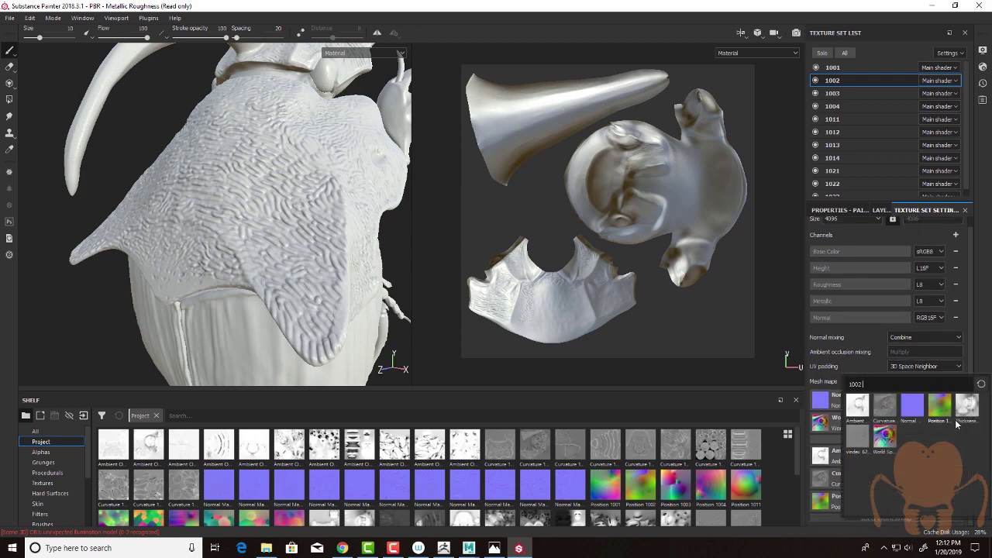
{"action": "left_click", "coordinate": [967, 405]}
{"action": "left_click_drag", "start_coordinate": [383, 228], "coordinate": [401, 273], "text": "alt"}
Zoom in on the beetle's horn and orbit to view the legs from below.
{"action": "mouse_move", "coordinate": [397, 151]}
{"action": "left_mouse_down", "text": "alt"}
{"action": "mouse_move", "coordinate": [338, 219]}
{"action": "mouse_move", "coordinate": [233, 244]}
{"action": "mouse_move", "coordinate": [291, 342]}
{"action": "mouse_move", "coordinate": [288, 376]}
{"action": "mouse_move", "coordinate": [262, 317]}
{"action": "mouse_move", "coordinate": [421, 232]}
{"action": "mouse_move", "coordinate": [354, 283]}
{"action": "mouse_move", "coordinate": [244, 283]}
{"action": "mouse_move", "coordinate": [266, 266]}
{"action": "mouse_move", "coordinate": [204, 282]}
{"action": "mouse_move", "coordinate": [191, 175]}
{"action": "mouse_move", "coordinate": [317, 259]}
{"action": "mouse_move", "coordinate": [355, 259]}
{"action": "mouse_move", "coordinate": [337, 244]}
{"action": "mouse_move", "coordinate": [225, 248]}
{"action": "mouse_move", "coordinate": [326, 287]}
{"action": "mouse_move", "coordinate": [342, 383]}
{"action": "mouse_move", "coordinate": [317, 326]}
{"action": "mouse_move", "coordinate": [328, 276]}
{"action": "mouse_move", "coordinate": [341, 294]}
{"action": "mouse_move", "coordinate": [332, 270]}
{"action": "mouse_move", "coordinate": [304, 253]}
{"action": "mouse_move", "coordinate": [300, 272]}
{"action": "mouse_move", "coordinate": [287, 267]}
{"action": "mouse_move", "coordinate": [295, 297]}
{"action": "left_mouse_up", "text": "alt"}
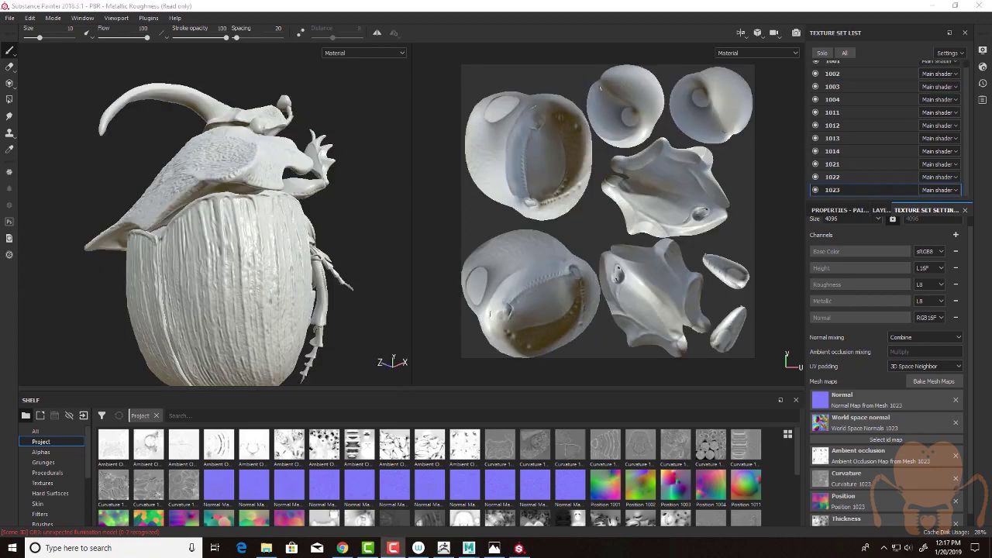
{"action": "left_click_drag", "start_coordinate": [383, 233], "coordinate": [346, 231], "text": "alt"}
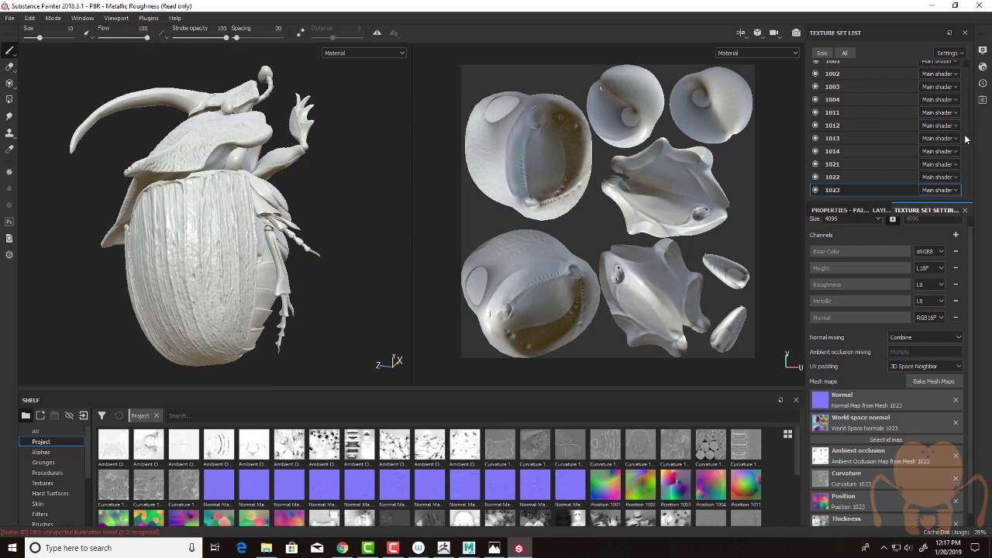
Select texture sets 1014 and 1012 to check their assigned mesh maps.
{"action": "scroll", "coordinate": [961, 117], "scroll_direction": "up", "scroll_amount": 1}
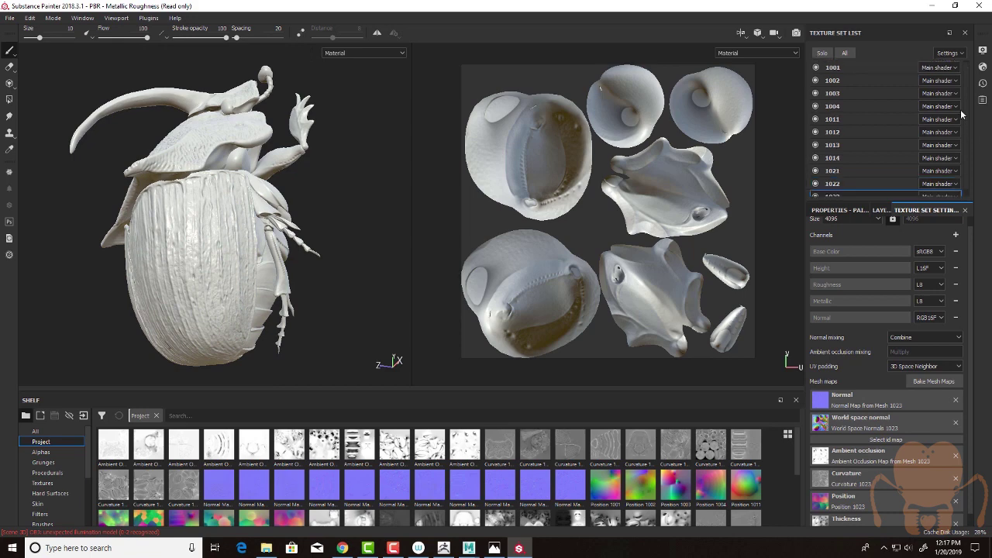
{"action": "left_click", "coordinate": [852, 157]}
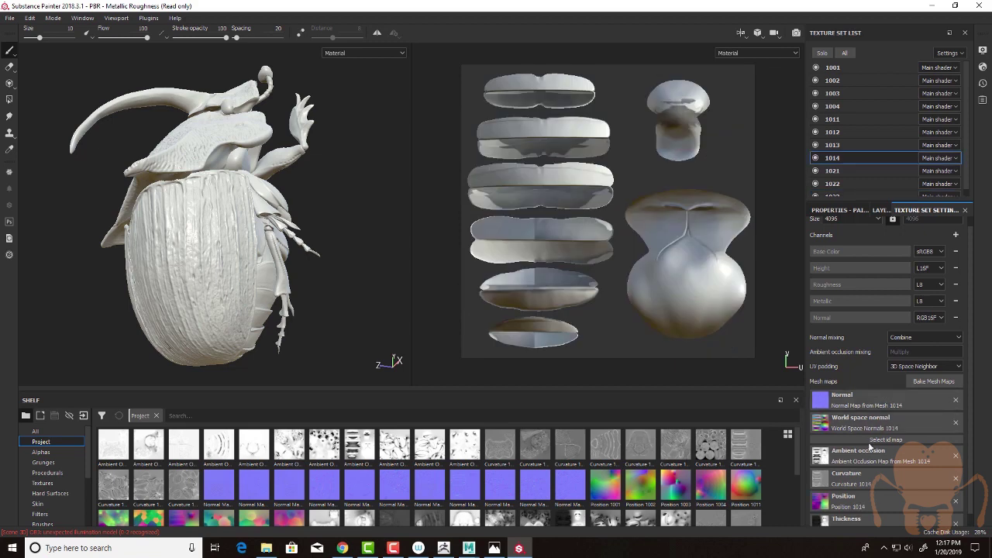
{"action": "left_click", "coordinate": [874, 132]}
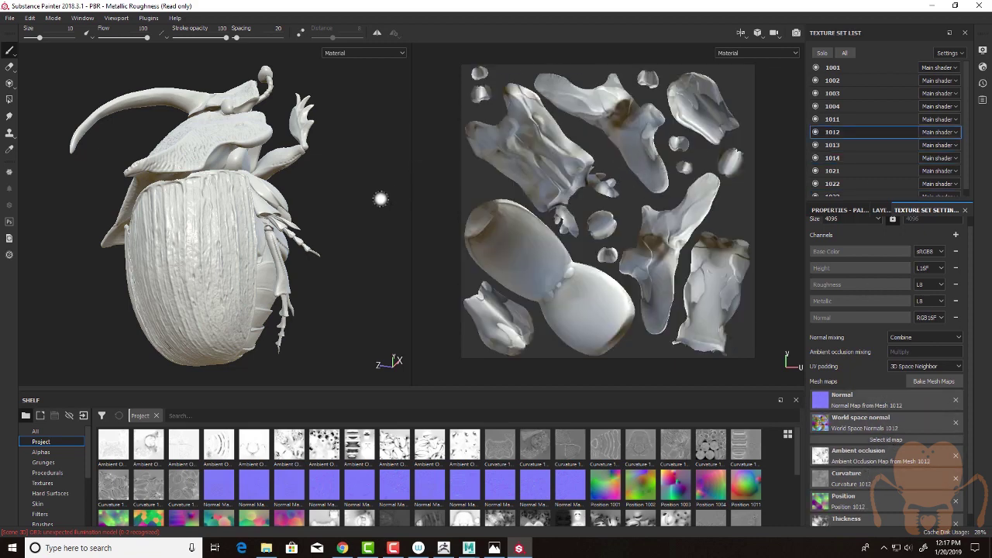
Inspect the baked wrinkle detail on the beetle's underside, eye, leg and body.
{"action": "left_click_drag", "start_coordinate": [380, 199], "coordinate": [355, 281], "text": "alt"}
{"action": "scroll", "coordinate": [284, 236], "scroll_direction": "up", "scroll_amount": 8}
{"action": "right_click_drag", "start_coordinate": [355, 281], "coordinate": [509, 288], "text": "alt"}
{"action": "left_click_drag", "start_coordinate": [509, 288], "coordinate": [365, 244], "text": "alt"}
{"action": "left_click_drag", "start_coordinate": [214, 231], "coordinate": [239, 256], "text": "alt"}
{"action": "left_click_drag", "start_coordinate": [349, 196], "coordinate": [217, 266], "text": "alt"}
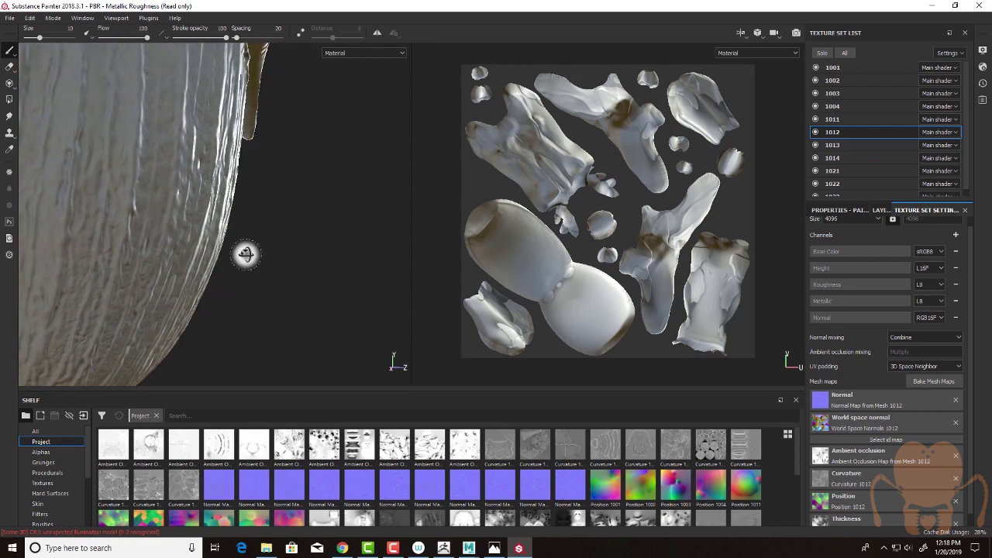
{"action": "left_click_drag", "start_coordinate": [93, 234], "coordinate": [381, 273], "text": "alt"}
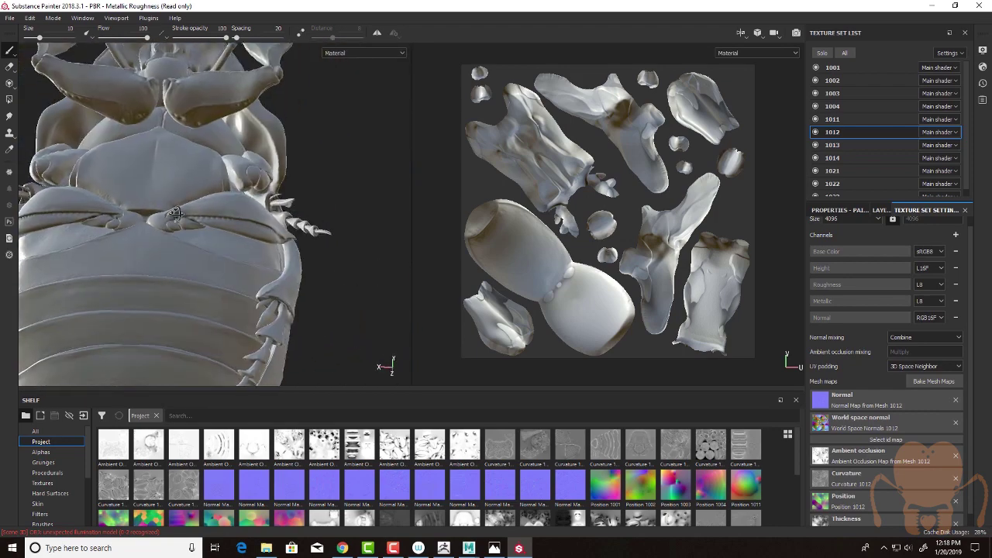